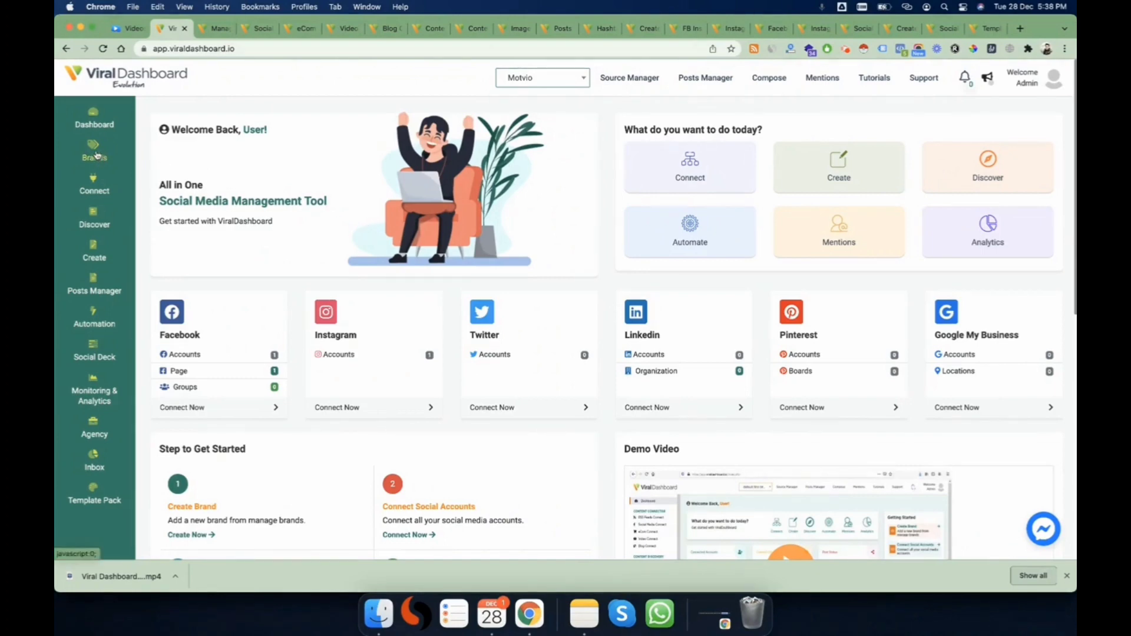
Step: Open the Manage Brands page, inspect the empty Add Brand form and close it without adding a brand
scroll(341, 386, "down", 3)
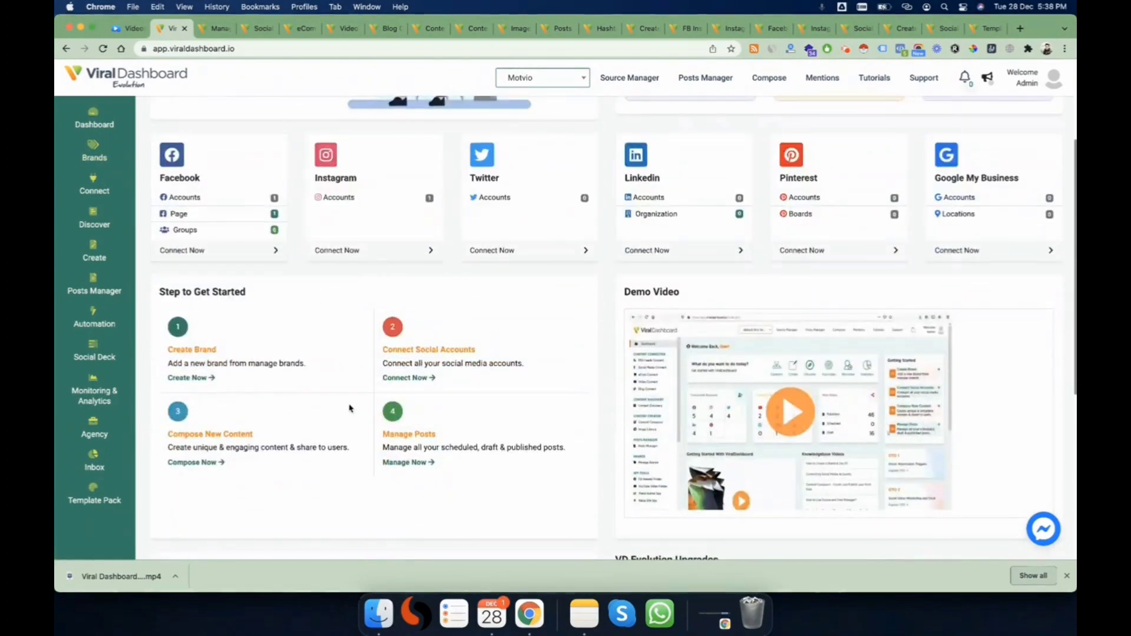
scroll(291, 331, "up", 3)
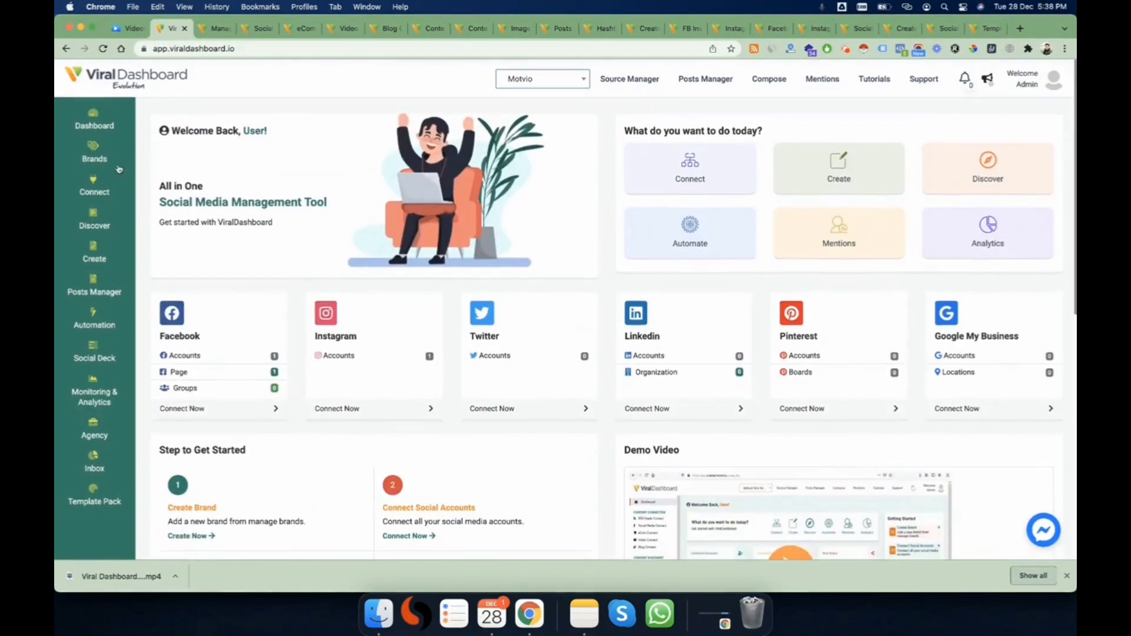
left_click(95, 148)
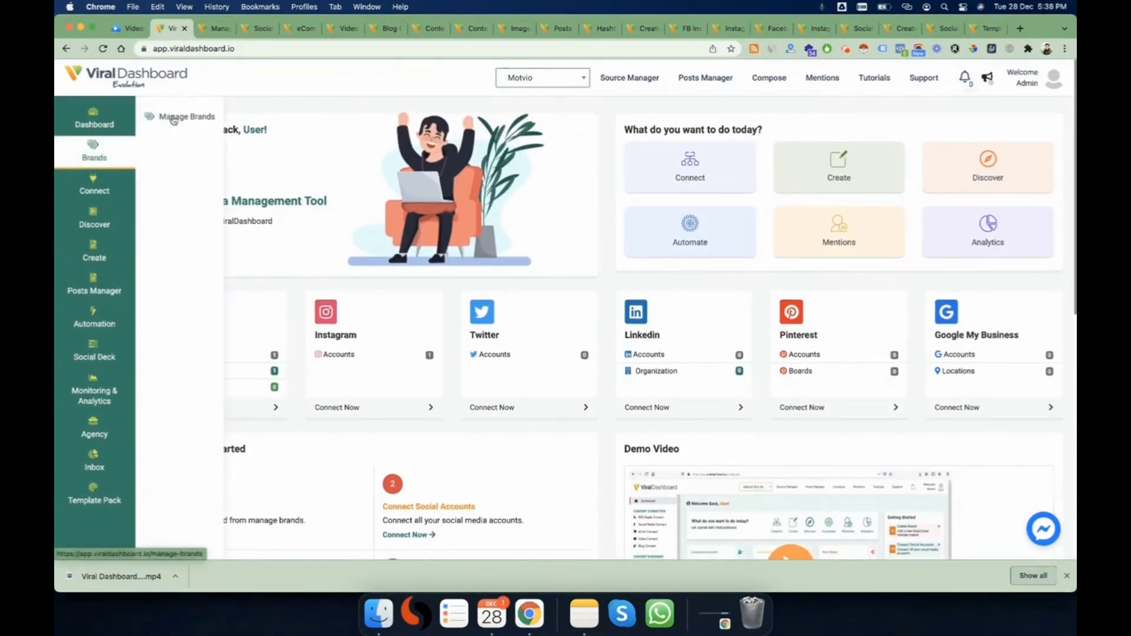
left_click(176, 120)
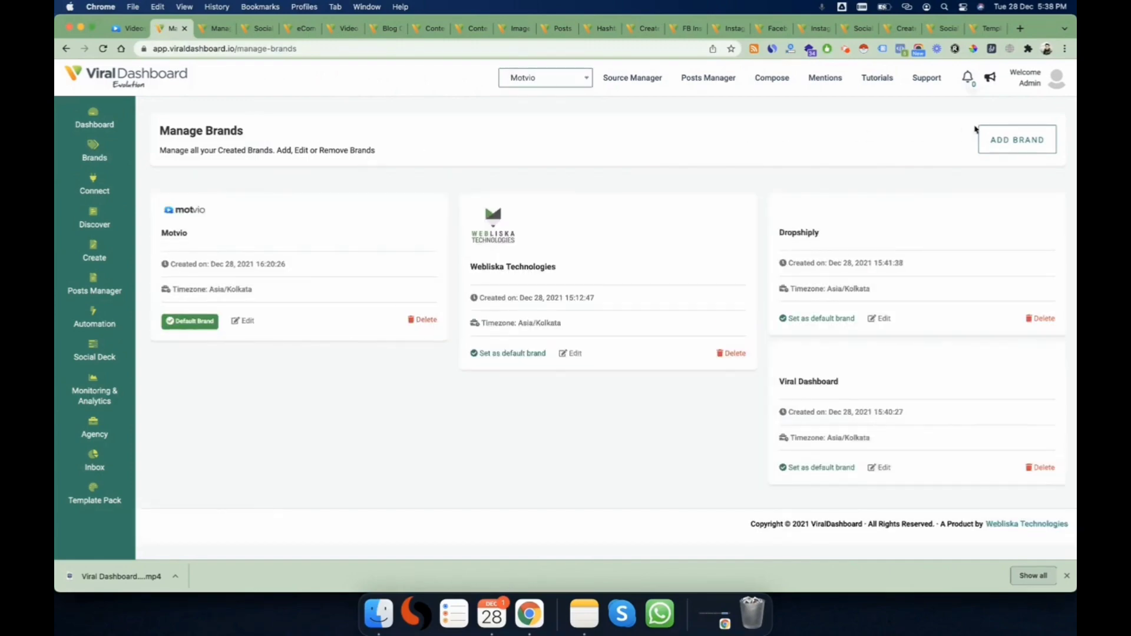
left_click(1009, 143)
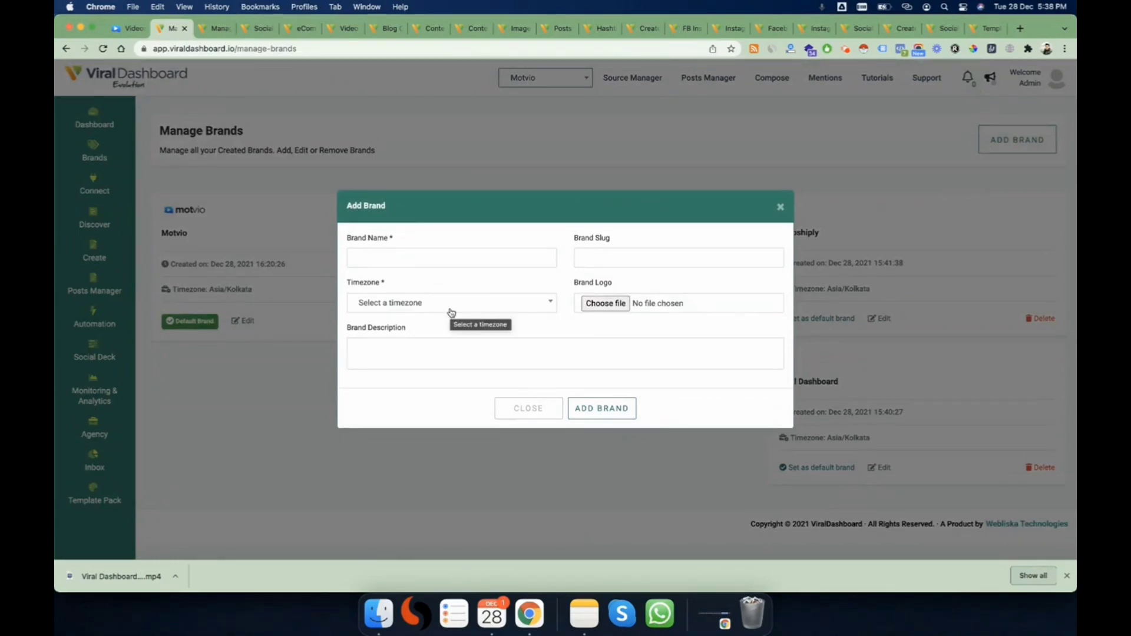
left_click(526, 408)
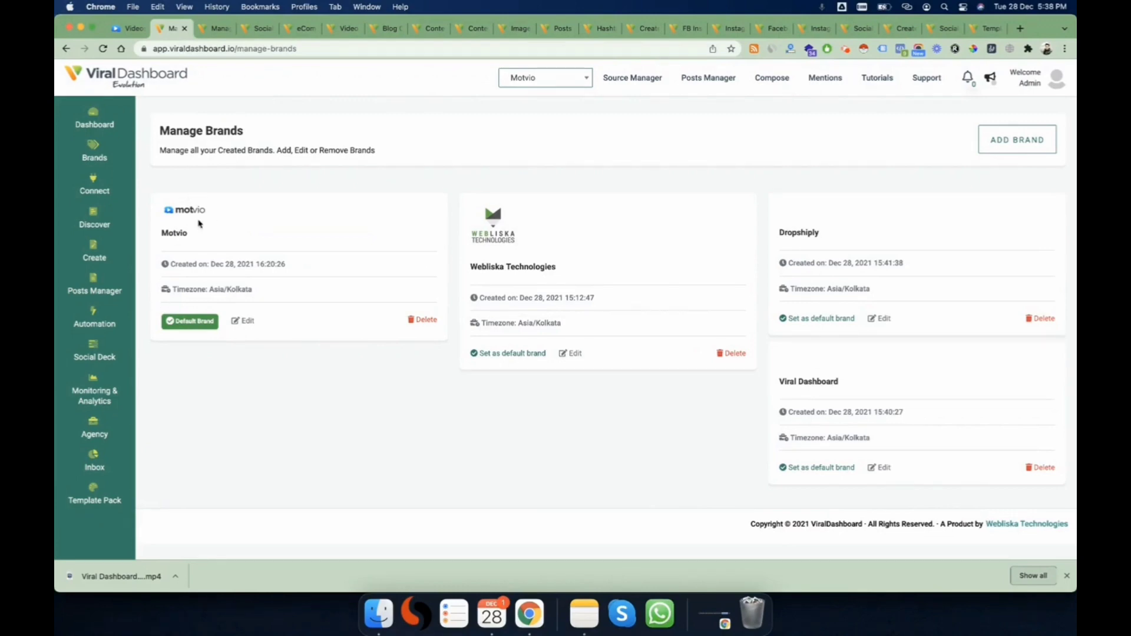
Step: Close both Manage Brands tabs and review the platforms offered on the Social Media Connect page
left_click(182, 31)
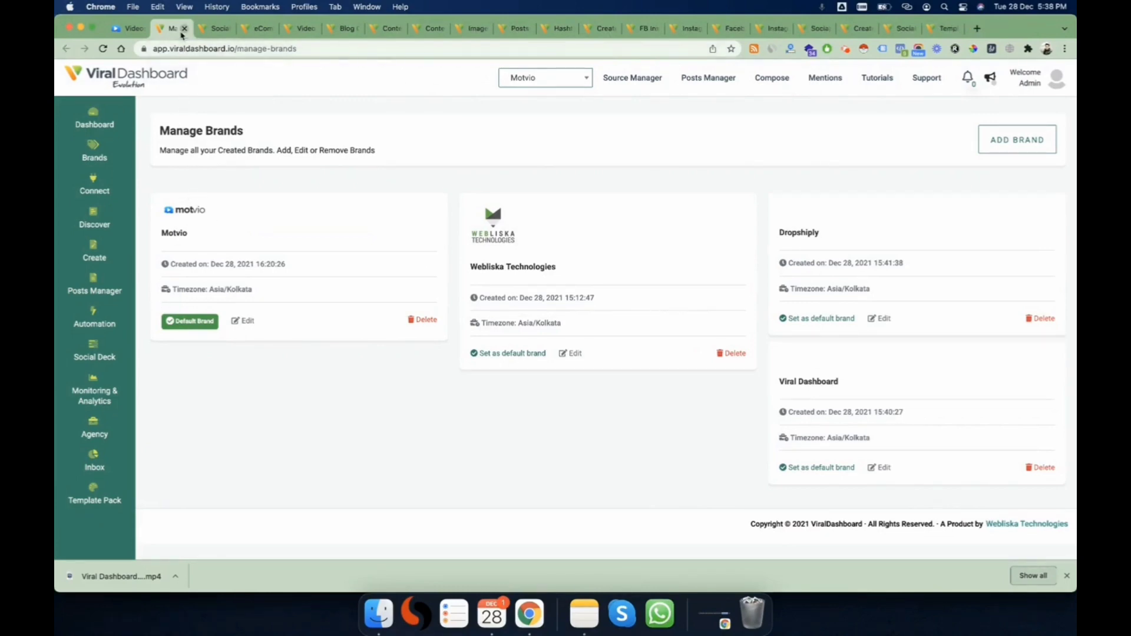
left_click(182, 34)
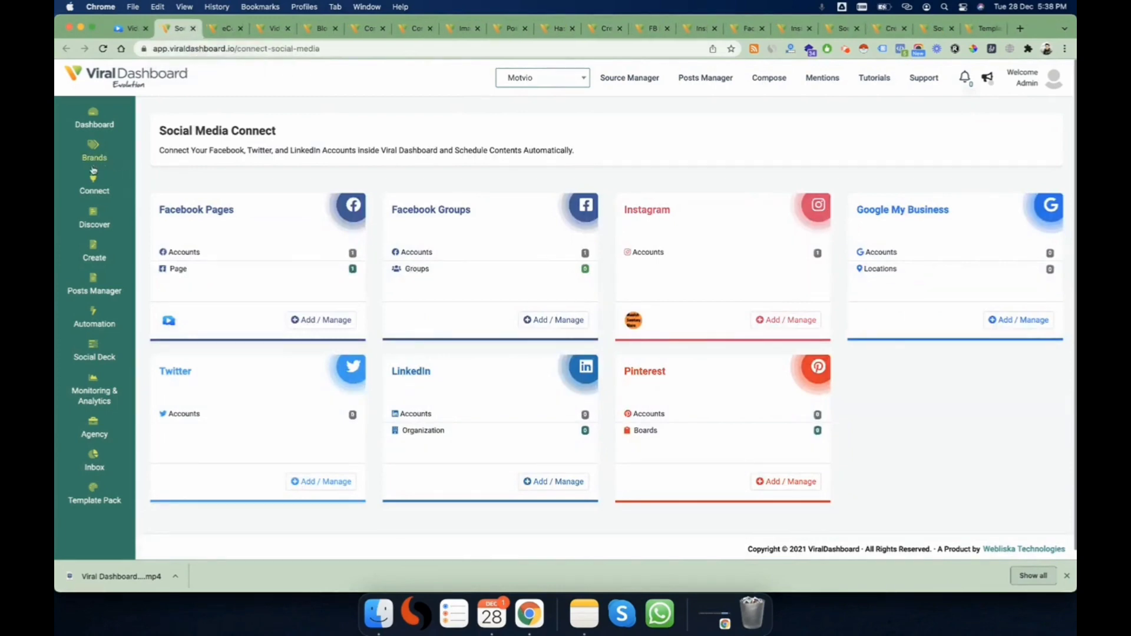
left_click(96, 188)
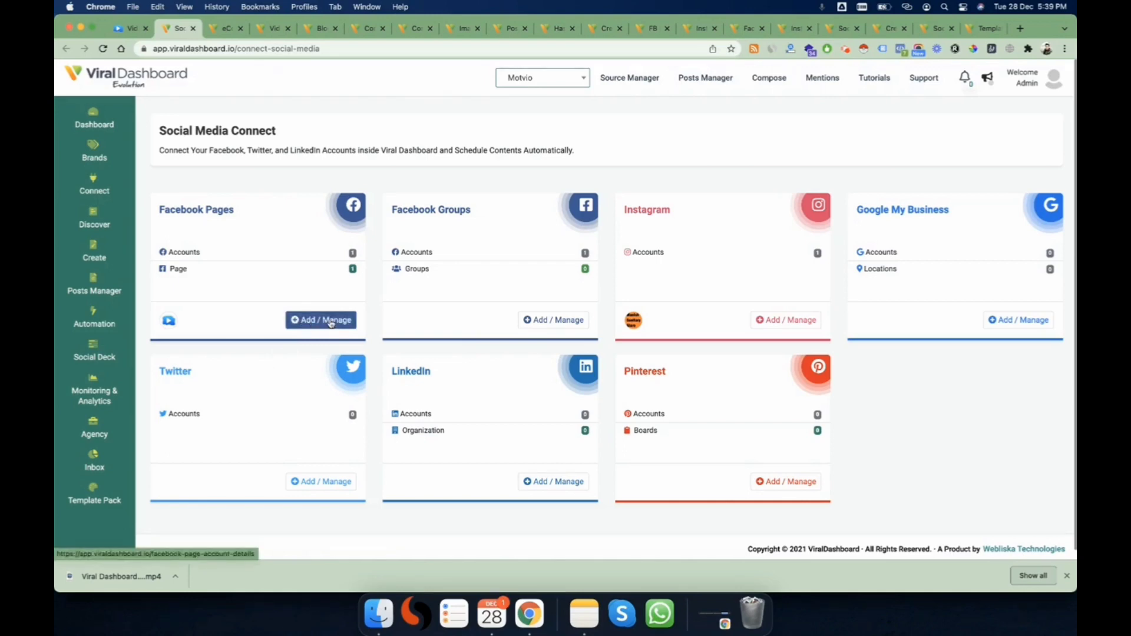
Step: Go through the eCom Connect, Video Connect and Blog Connect pages to review the platforms that can be connected
left_click(220, 34)
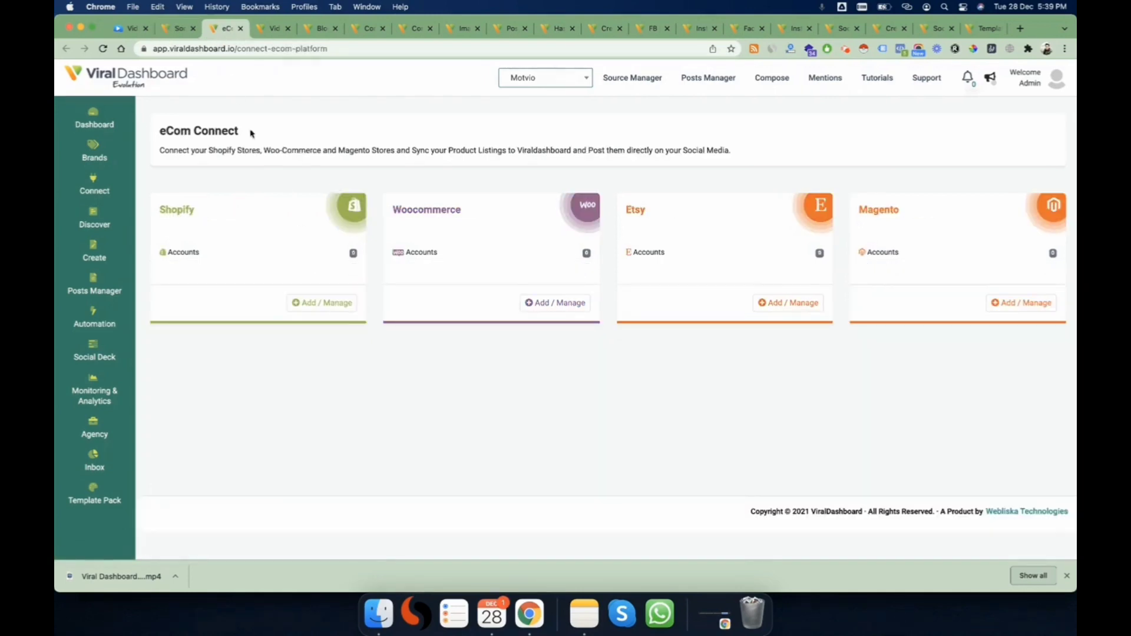
mouse_move(113, 186)
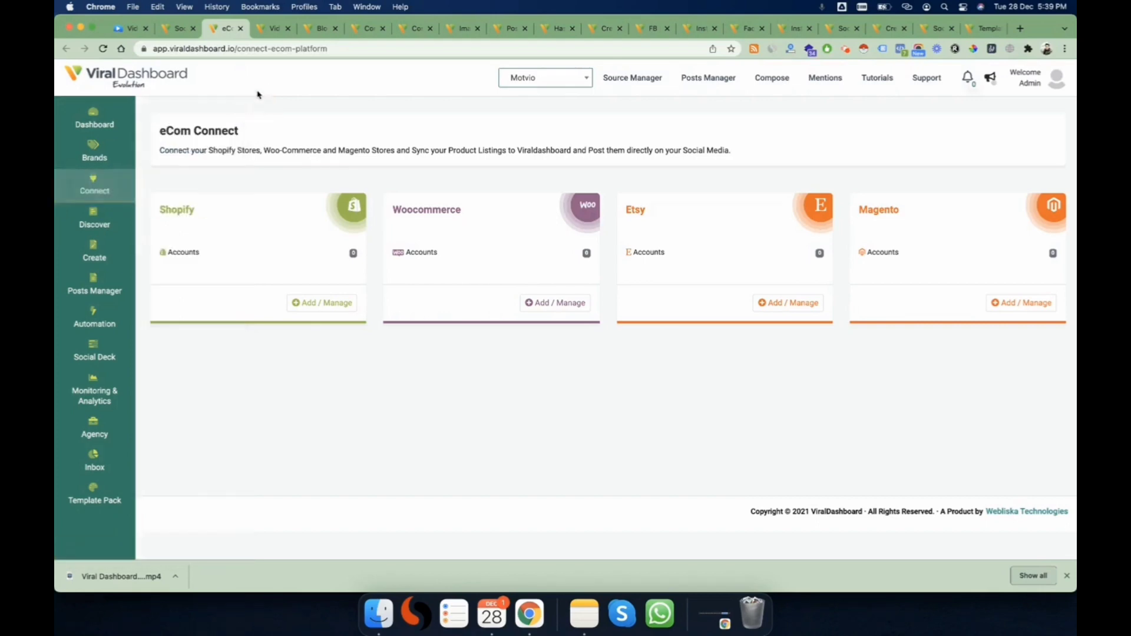
left_click(240, 28)
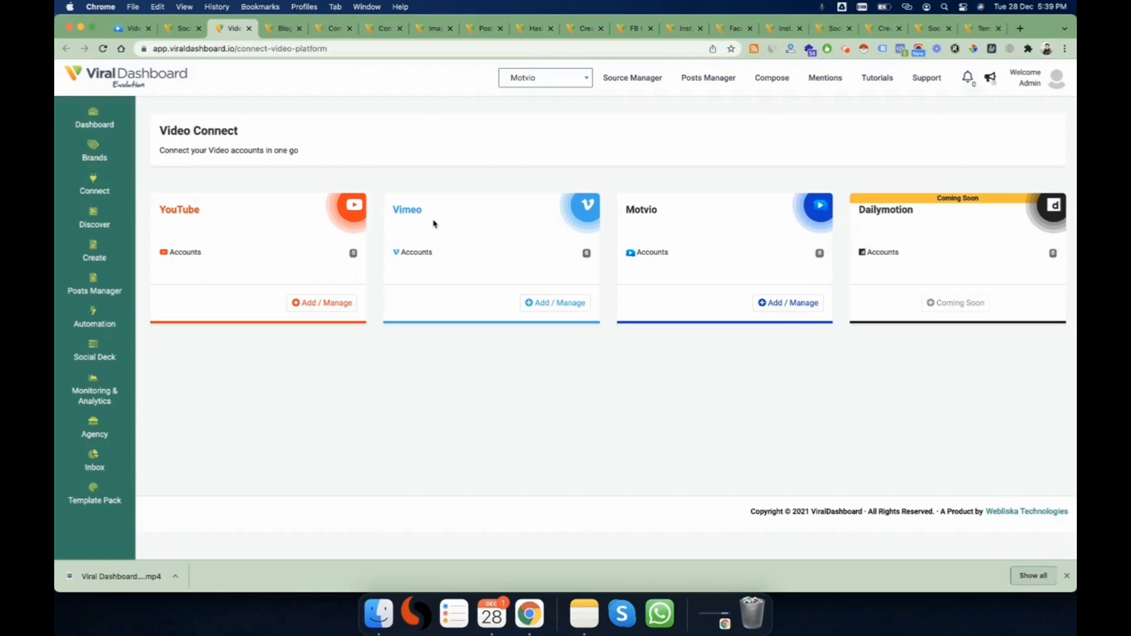
left_click(250, 29)
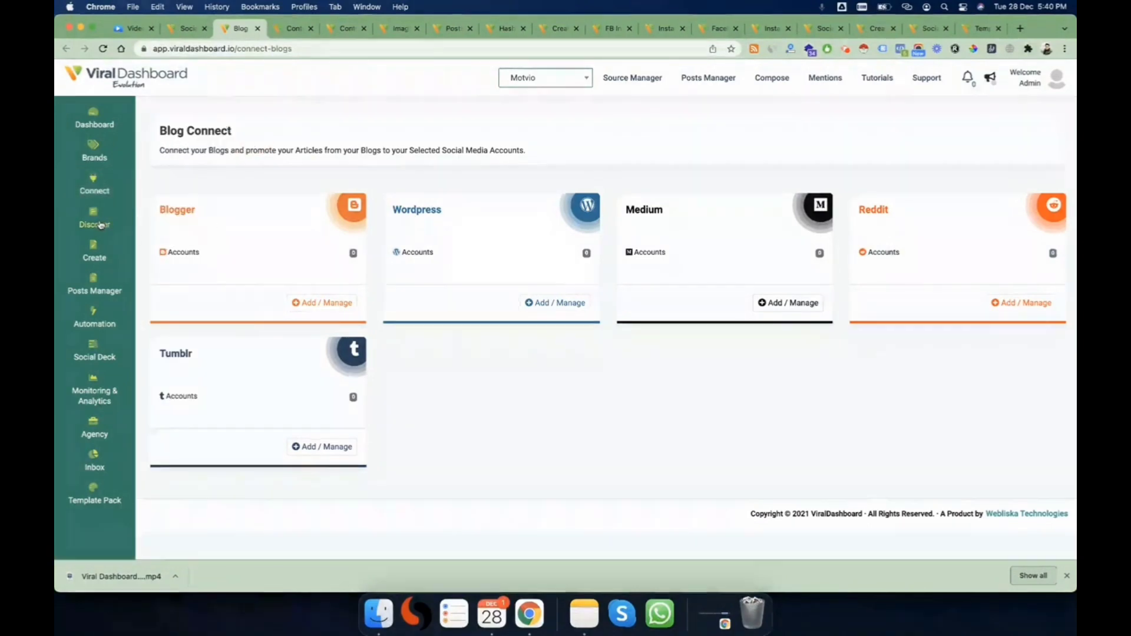
Step: Close the Blog Connect tab and browse the featured topics and industries on the Content Discovery page
left_click(257, 29)
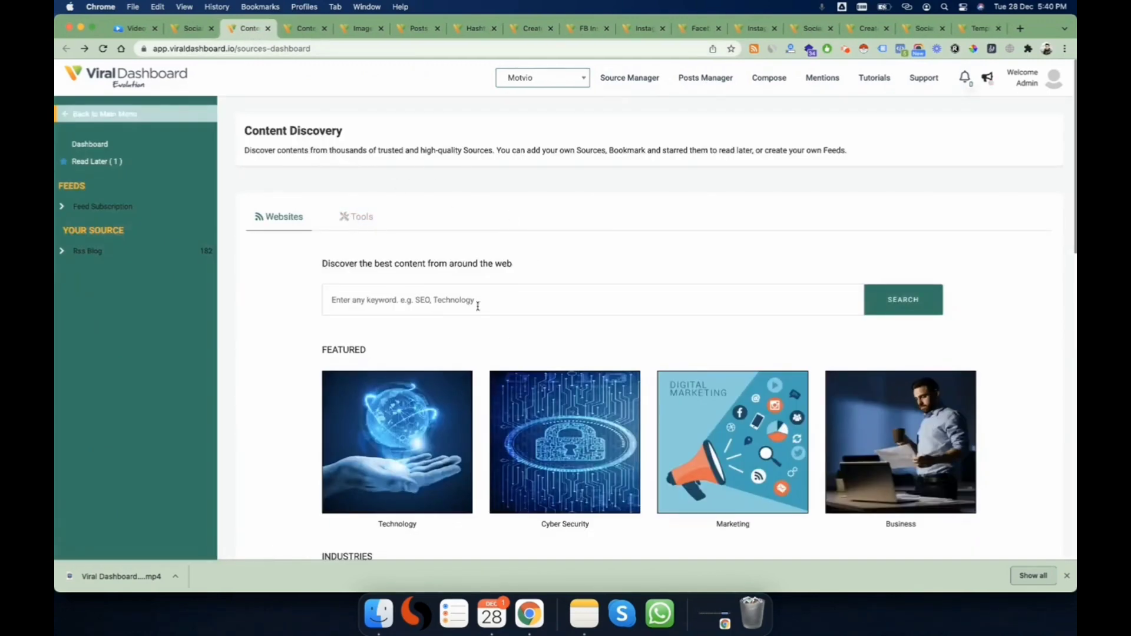
scroll(522, 293, "down", 2)
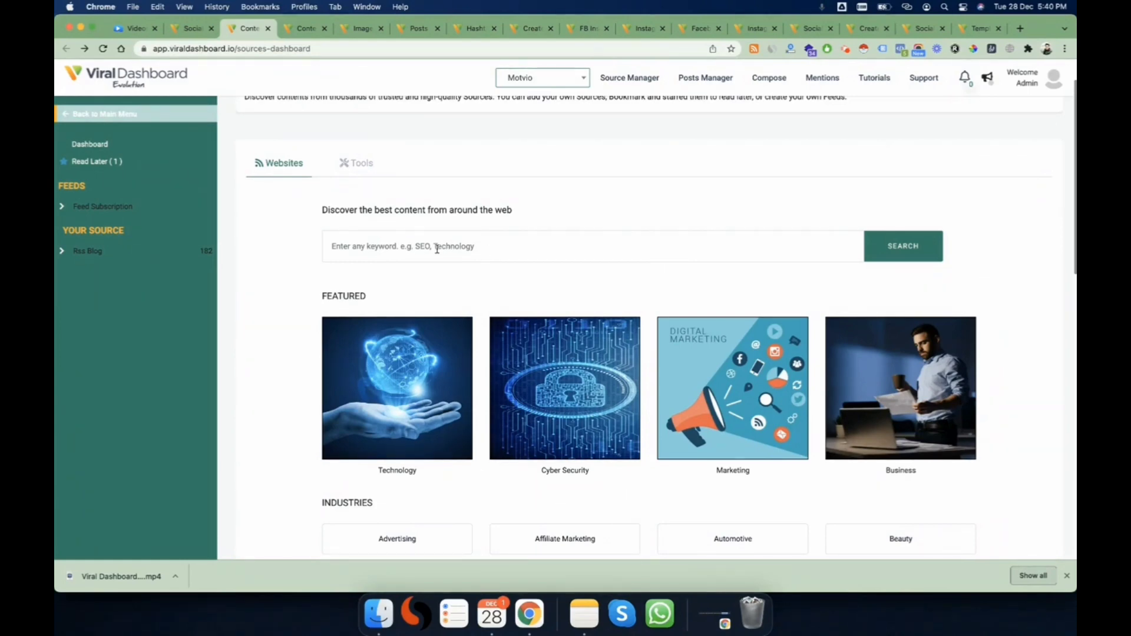
scroll(285, 330, "down", 6)
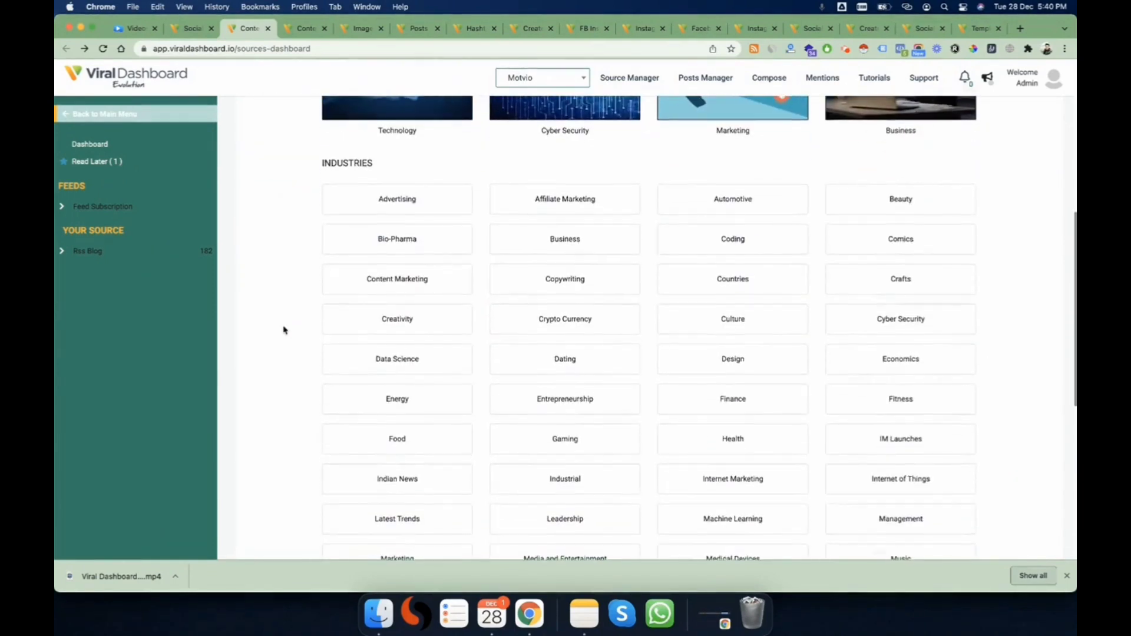
scroll(284, 330, "down", 2)
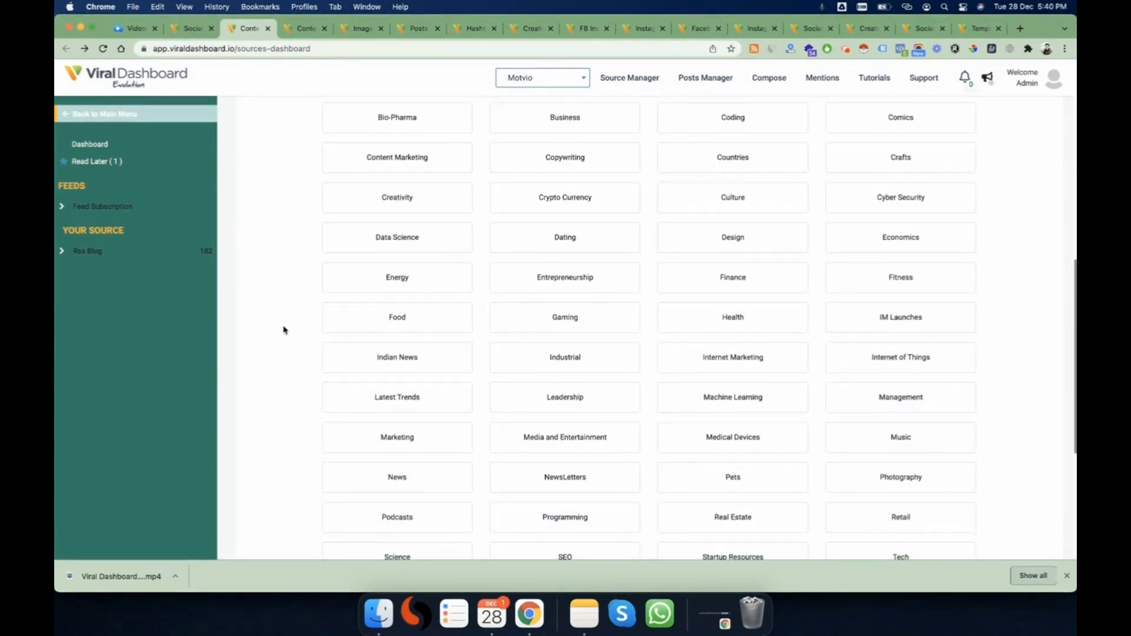
scroll(283, 330, "down", 1)
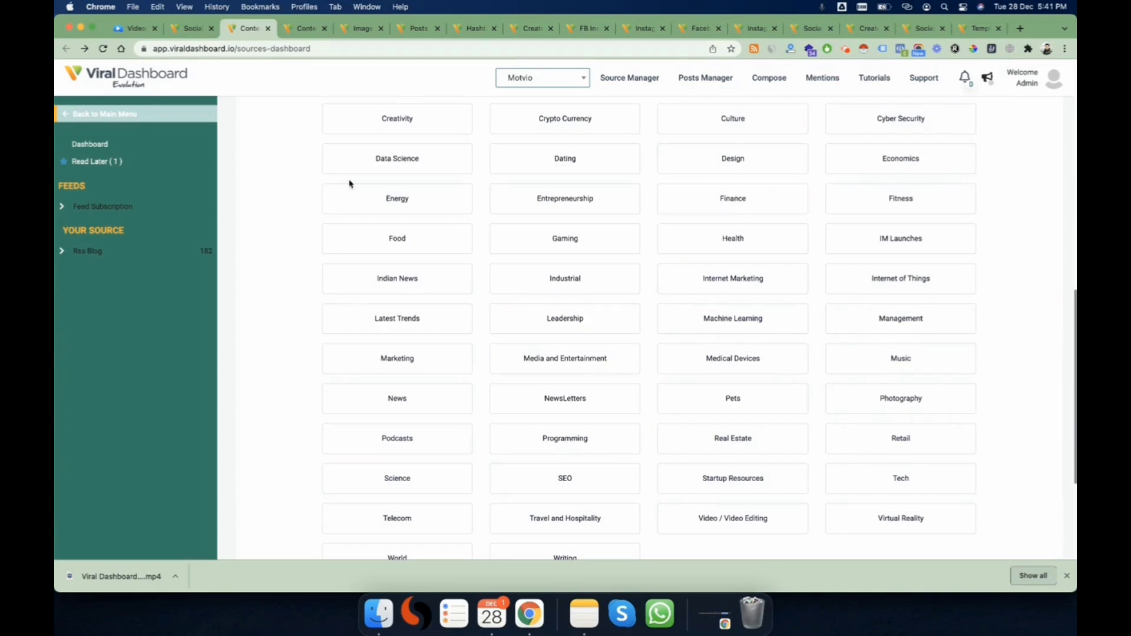
Step: Expand the subscribed feeds and open the DigitalMarketer feed to browse its articles
left_click(62, 208)
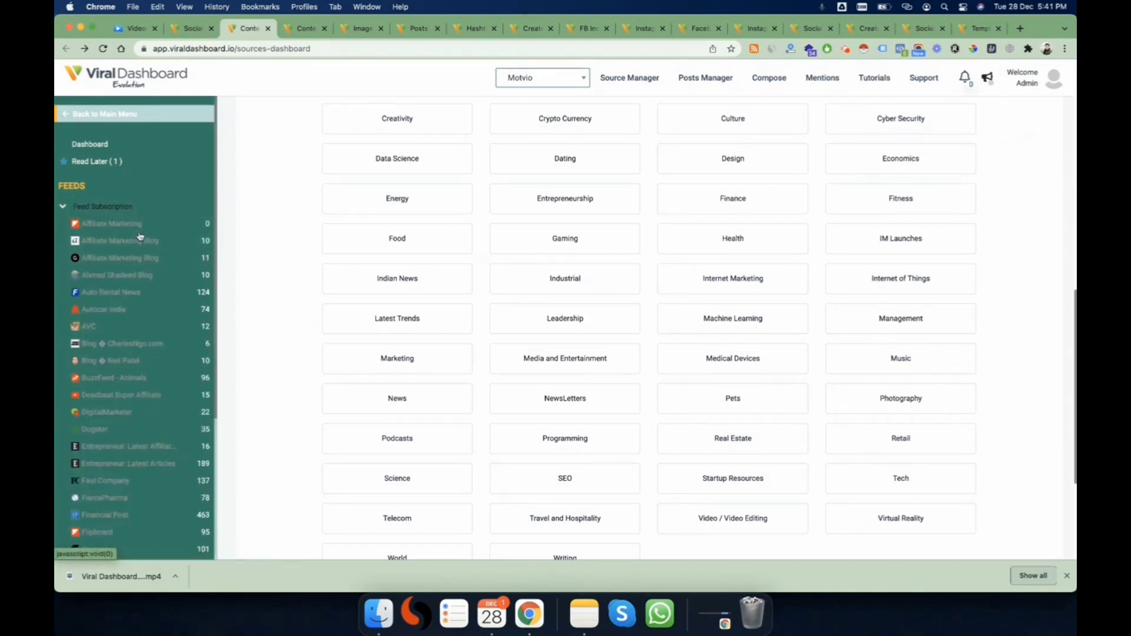
scroll(133, 271, "down", 5)
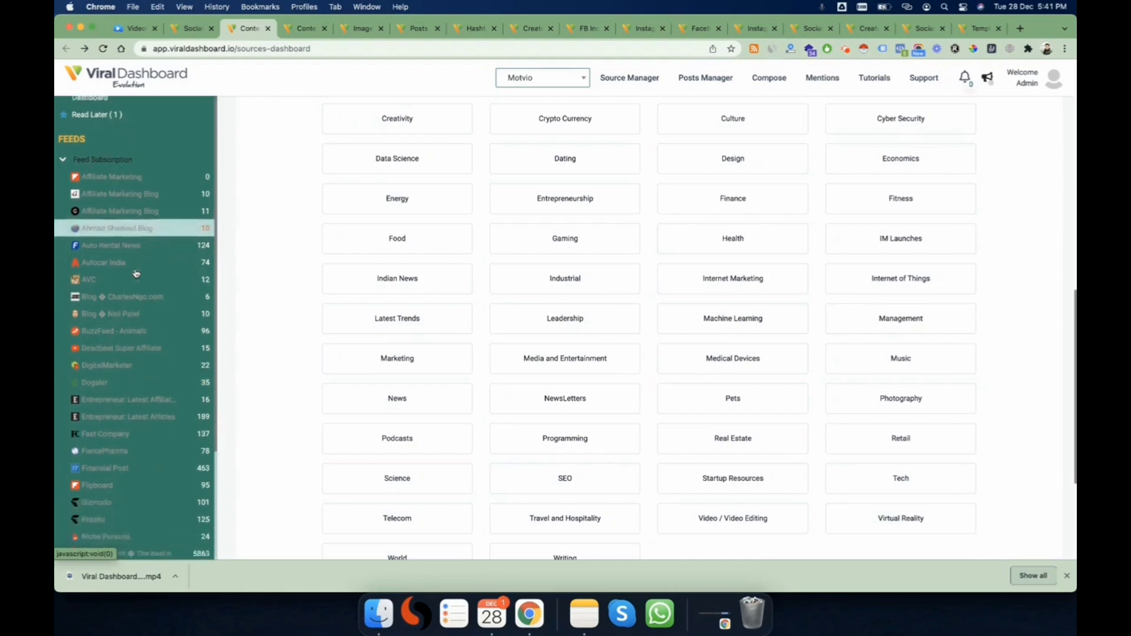
left_click(114, 243)
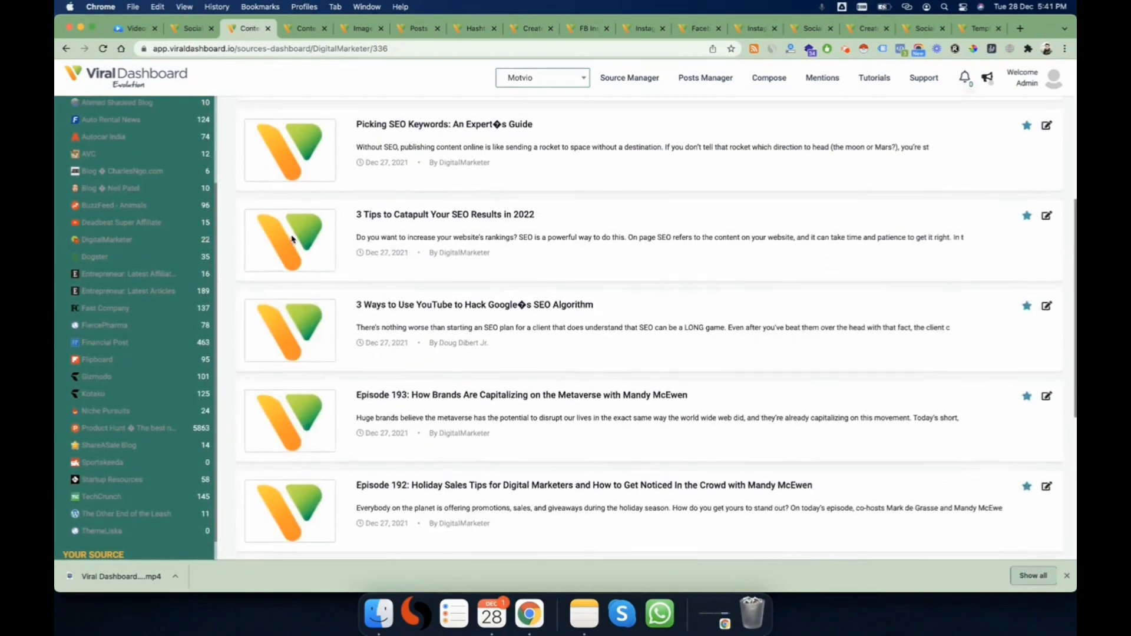
scroll(766, 232, "up", 2)
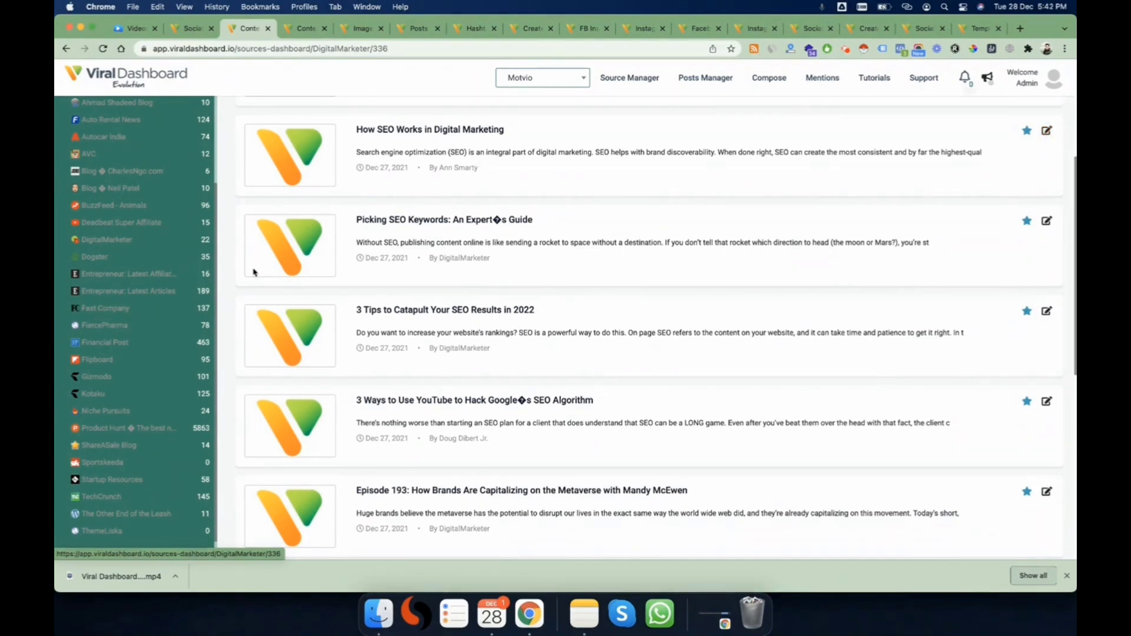
scroll(59, 204, "up", 5)
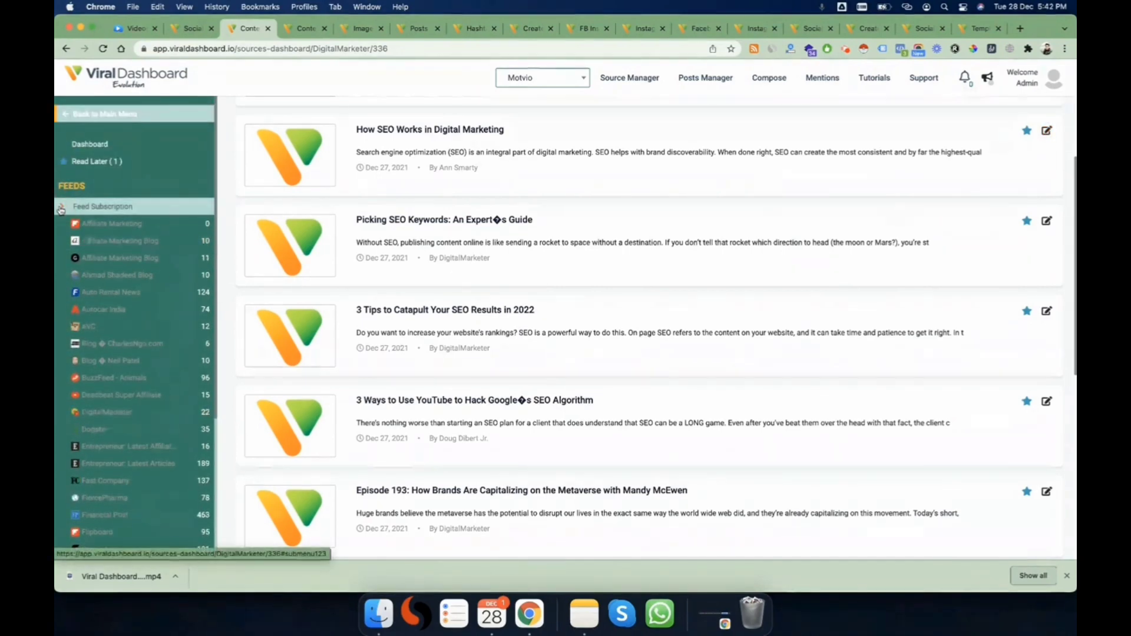
Step: Collapse the feed subscriptions and check which sources are listed under Rss Blog
left_click(61, 206)
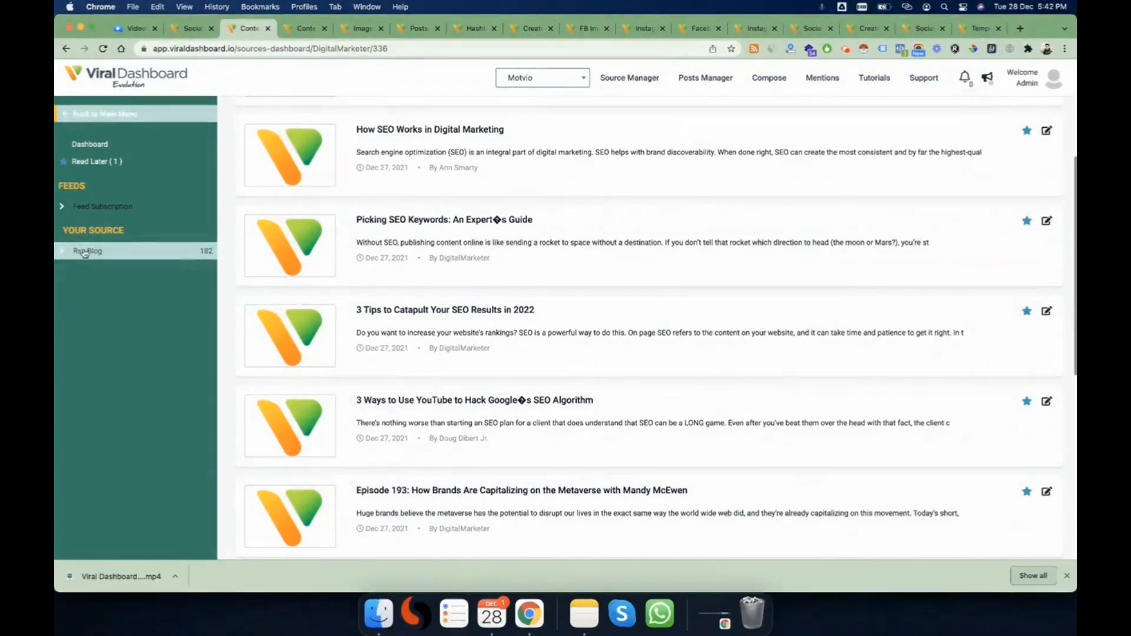
left_click(60, 253)
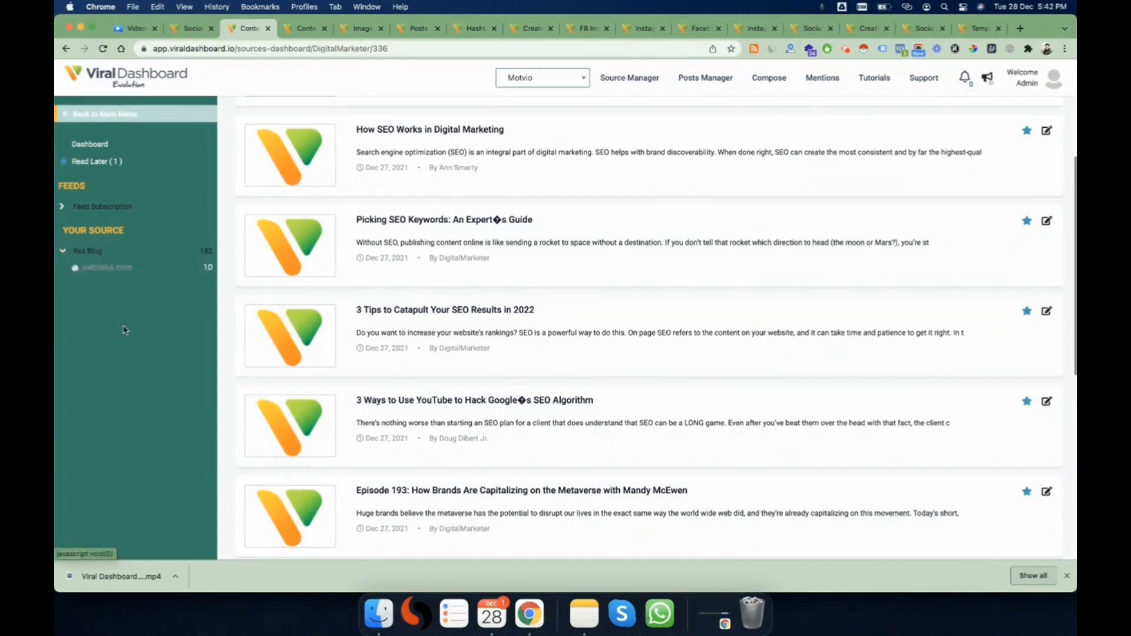
left_click(62, 248)
left_click(134, 84)
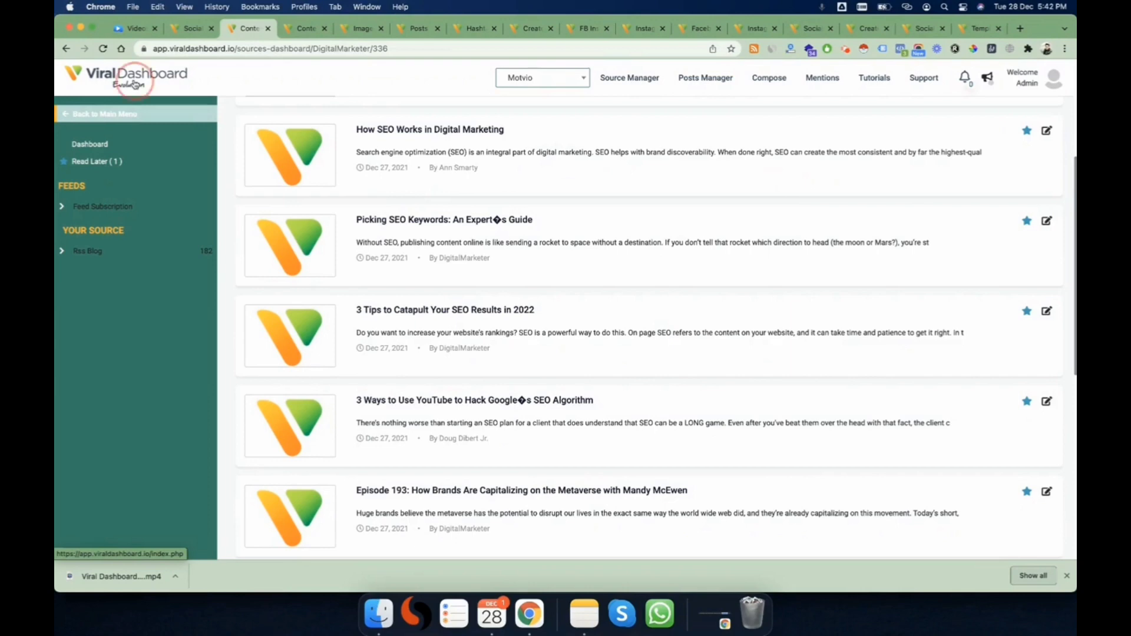
Step: Close the Content Discovery tab and fill the Content Composer post with a copy of that page's description sentence
left_click(267, 29)
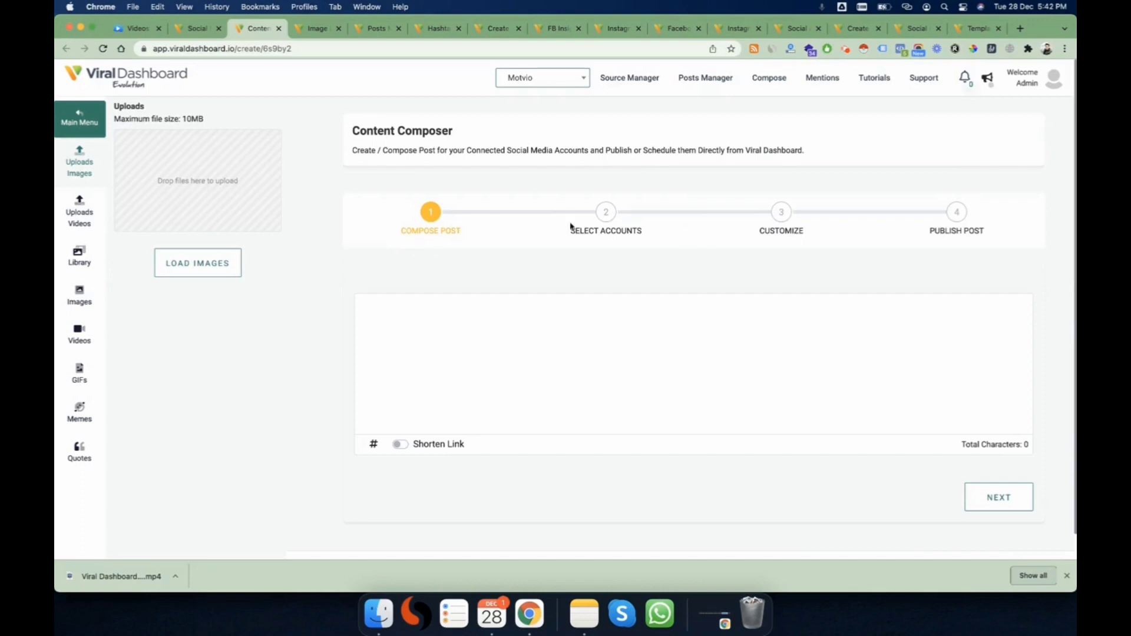
left_click(447, 335)
triple_click(452, 151)
key("super+c")
left_click(471, 374)
key("super+v")
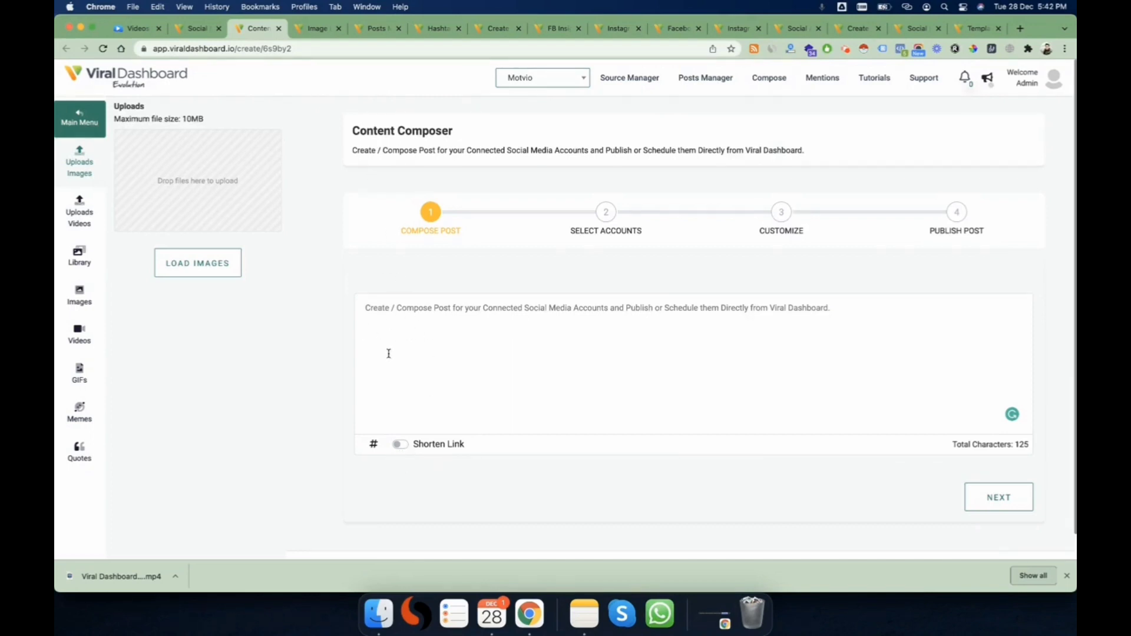
Step: Look at the methods for adding hashtags to the post and dismiss them without choosing one
left_click(374, 450)
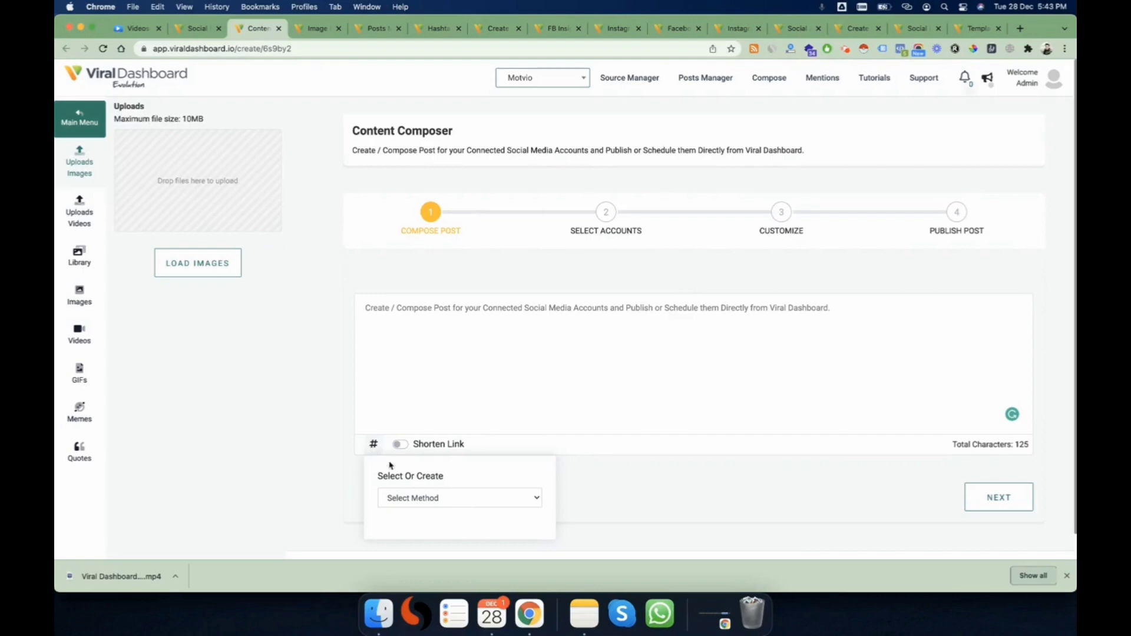
scroll(433, 495, "down", 1)
left_click(458, 474)
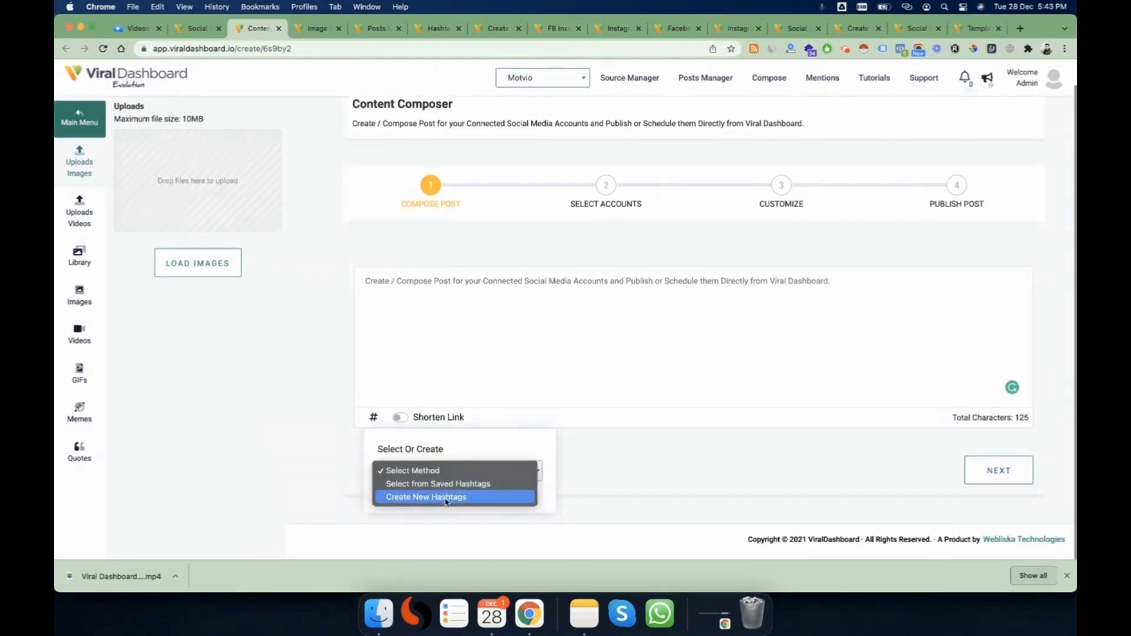
left_click(465, 321)
left_click(390, 304)
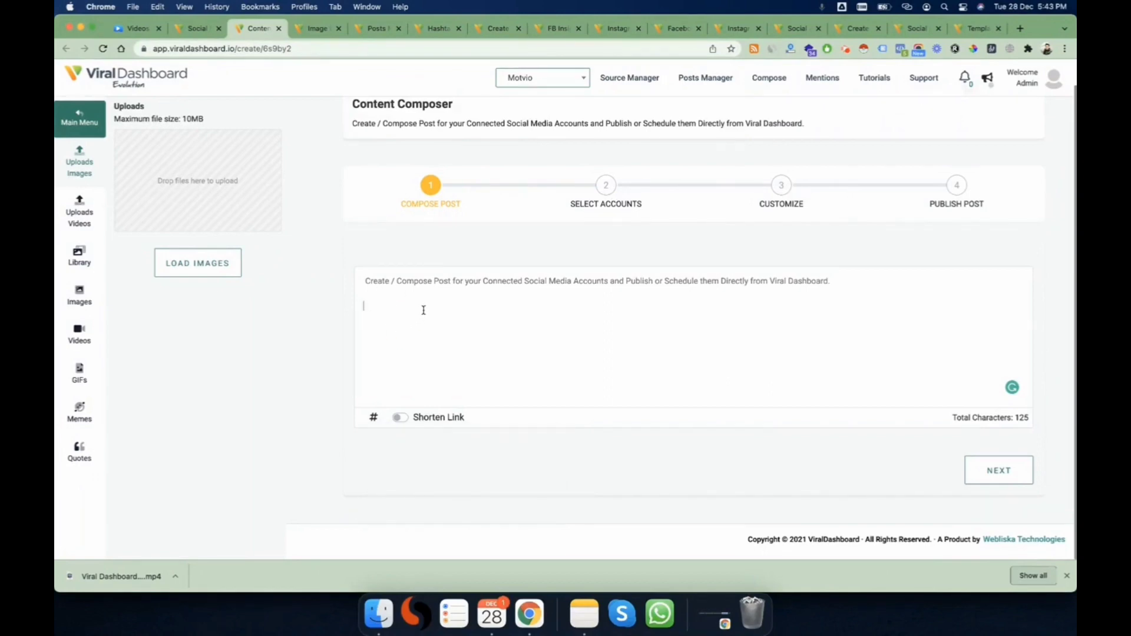
Step: Open the composer's quotes library and filter the quotes by the wedding category
scroll(424, 310, "up", 1)
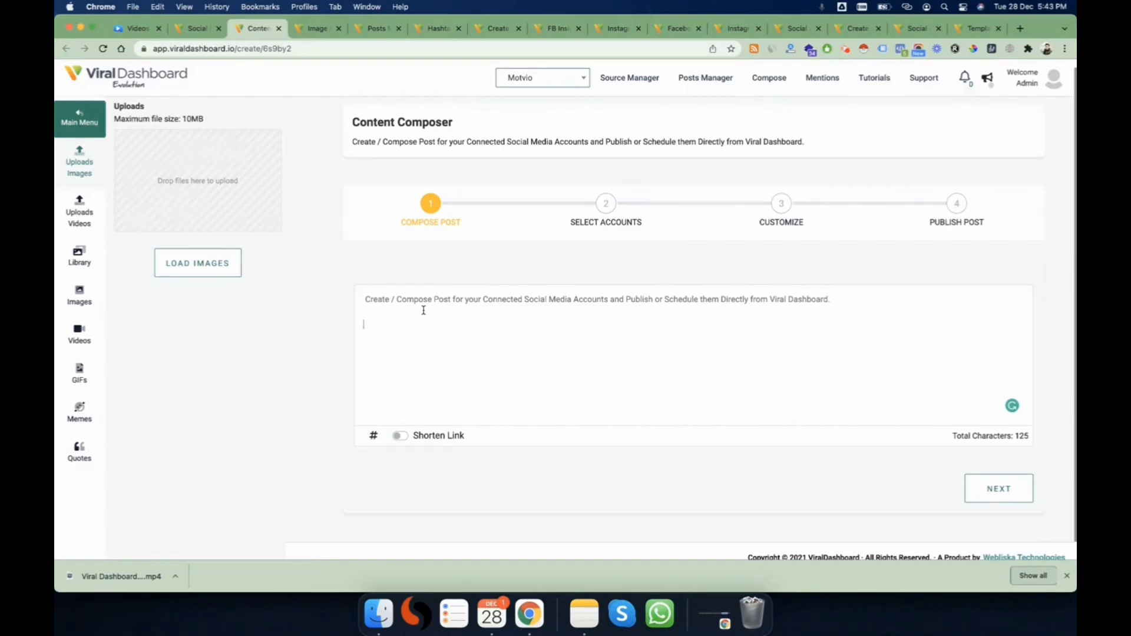
left_click(80, 455)
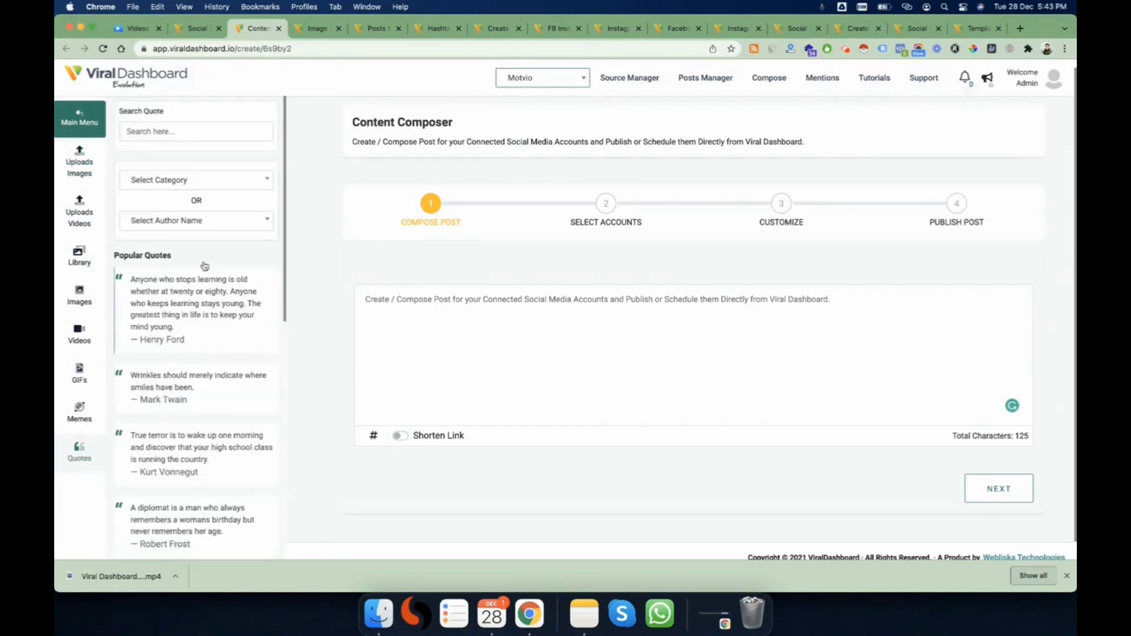
left_click(217, 184)
scroll(219, 258, "down", 15)
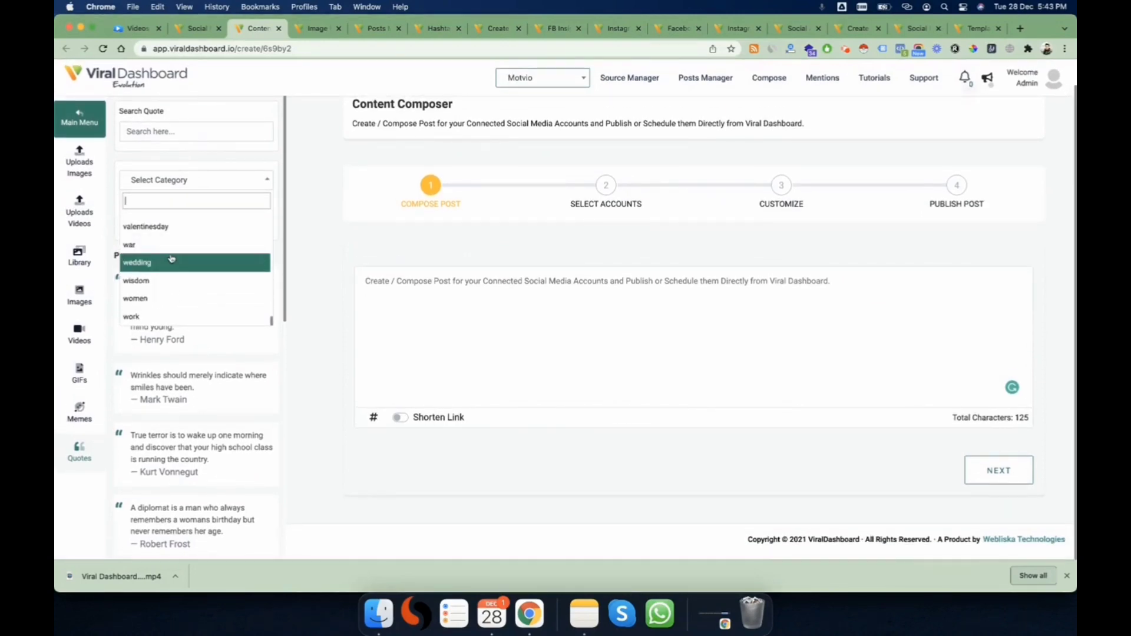
left_click(166, 261)
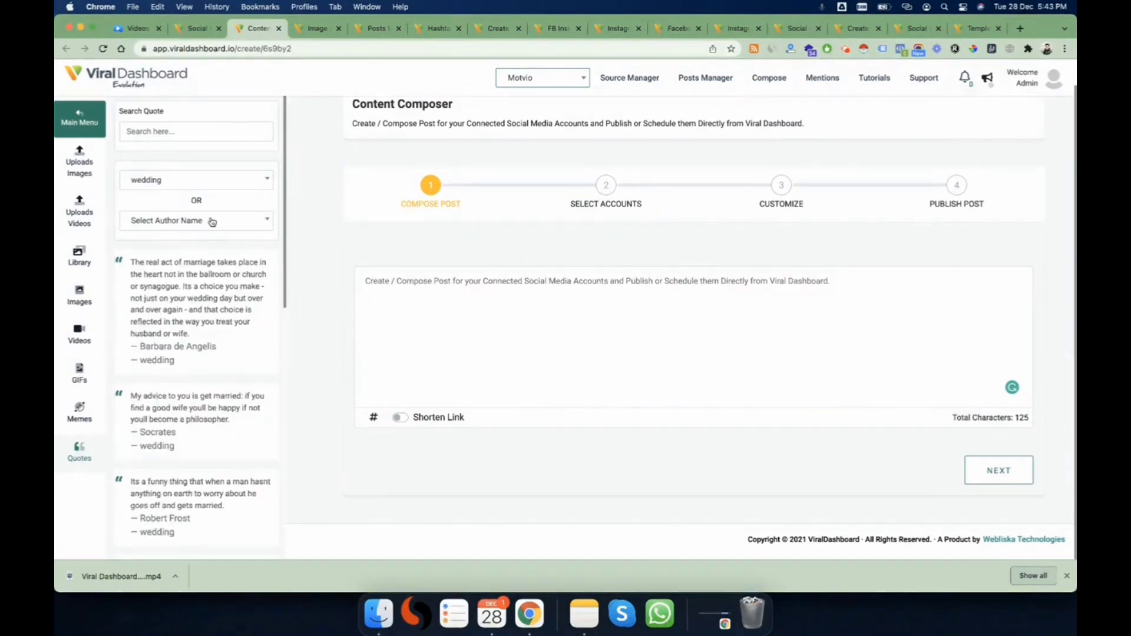
Step: Look through the author filter's names without choosing one and fill the post with the Socrates quote about getting married
left_click(222, 223)
left_click(224, 227)
left_click(196, 220)
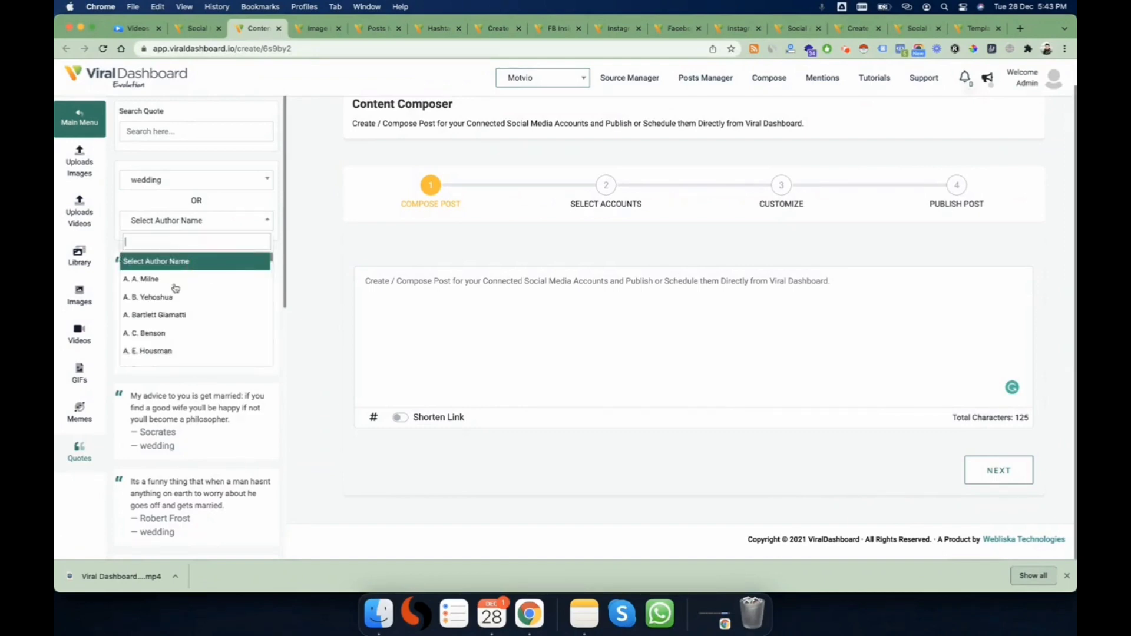
scroll(177, 298, "down", 5)
scroll(179, 304, "down", 10)
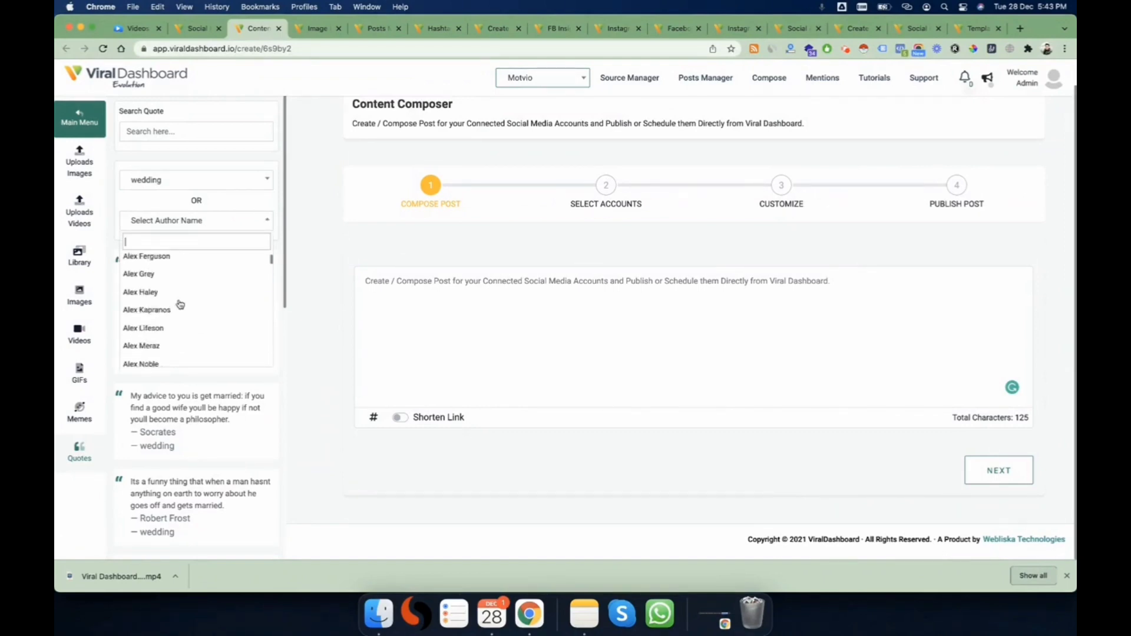
left_click(281, 202)
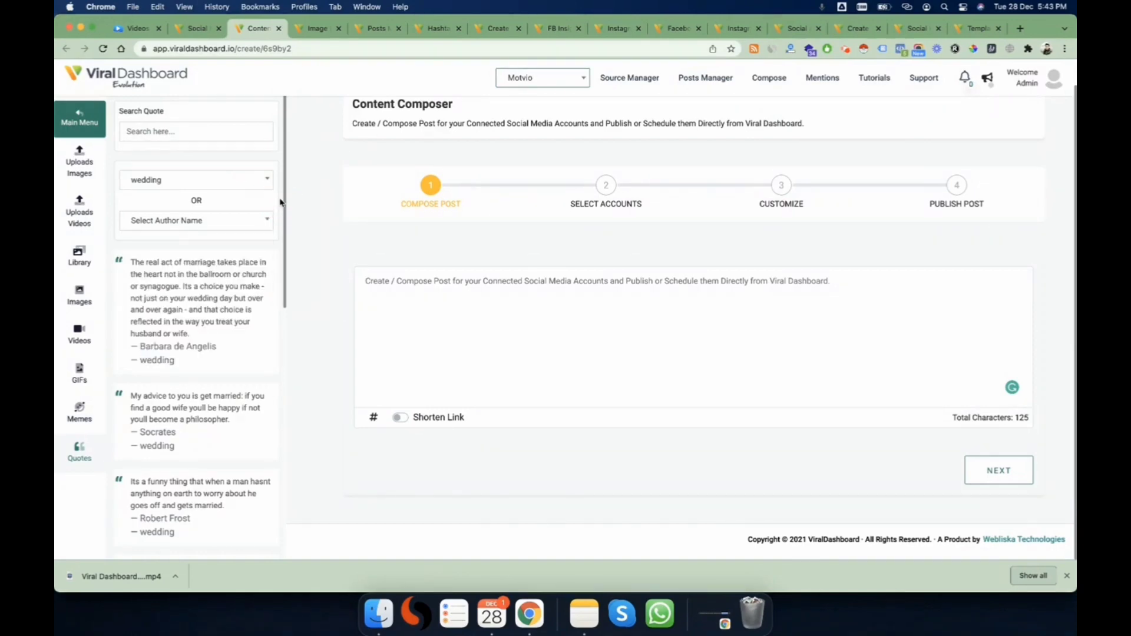
left_click(161, 409)
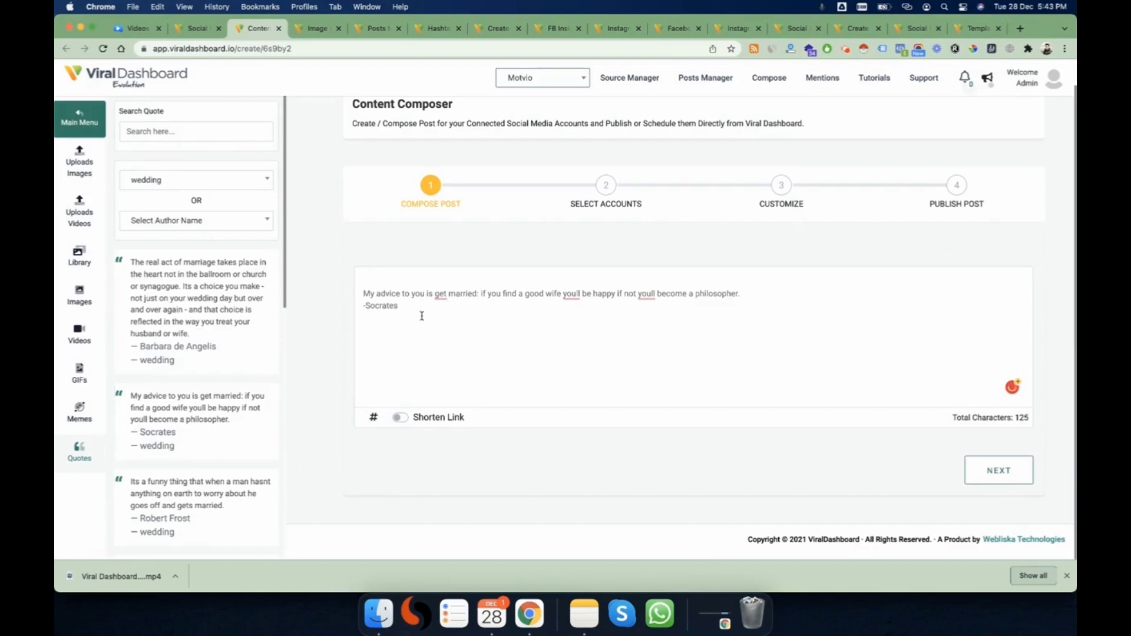
Step: Look at the composer's image uploads and library instructions, check the separate Image Library page and return to the composer
left_click(77, 156)
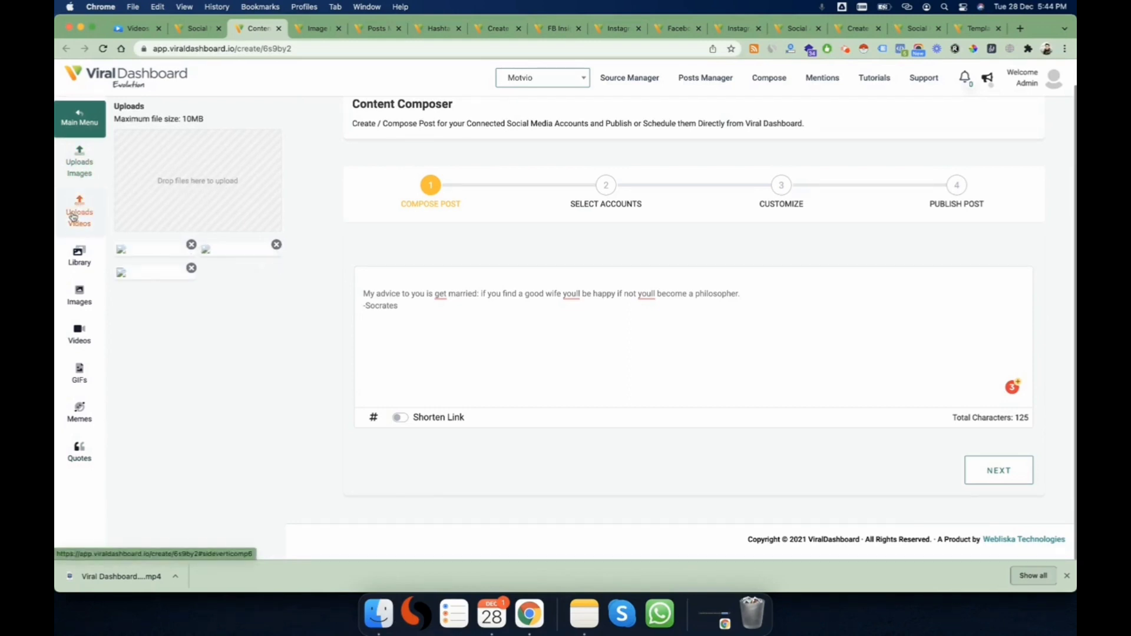
left_click(77, 257)
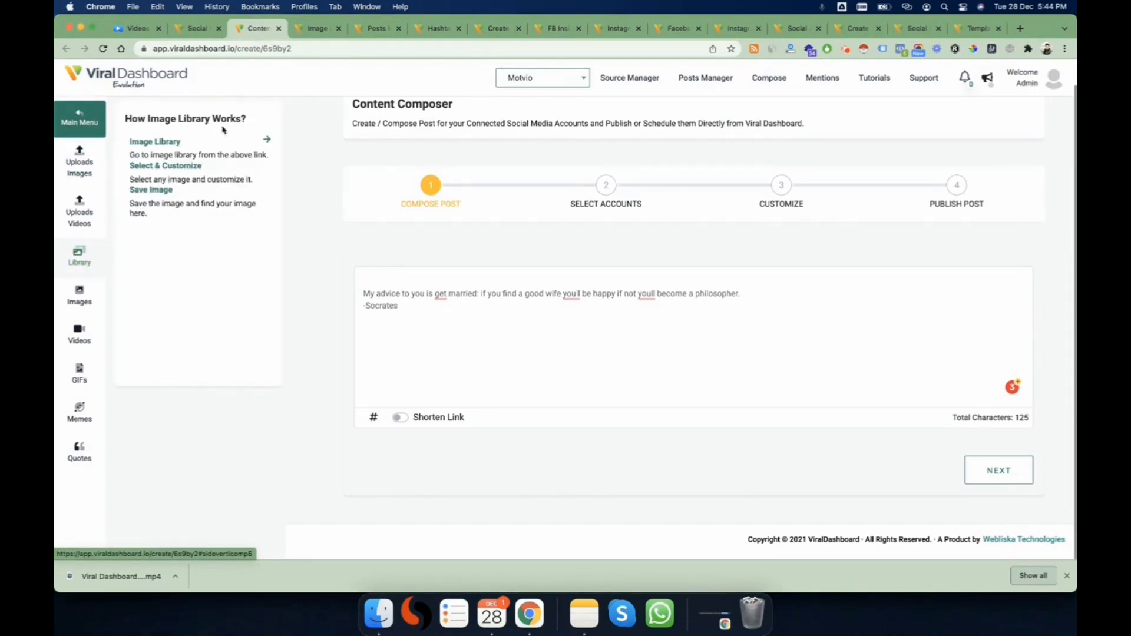
left_click(311, 29)
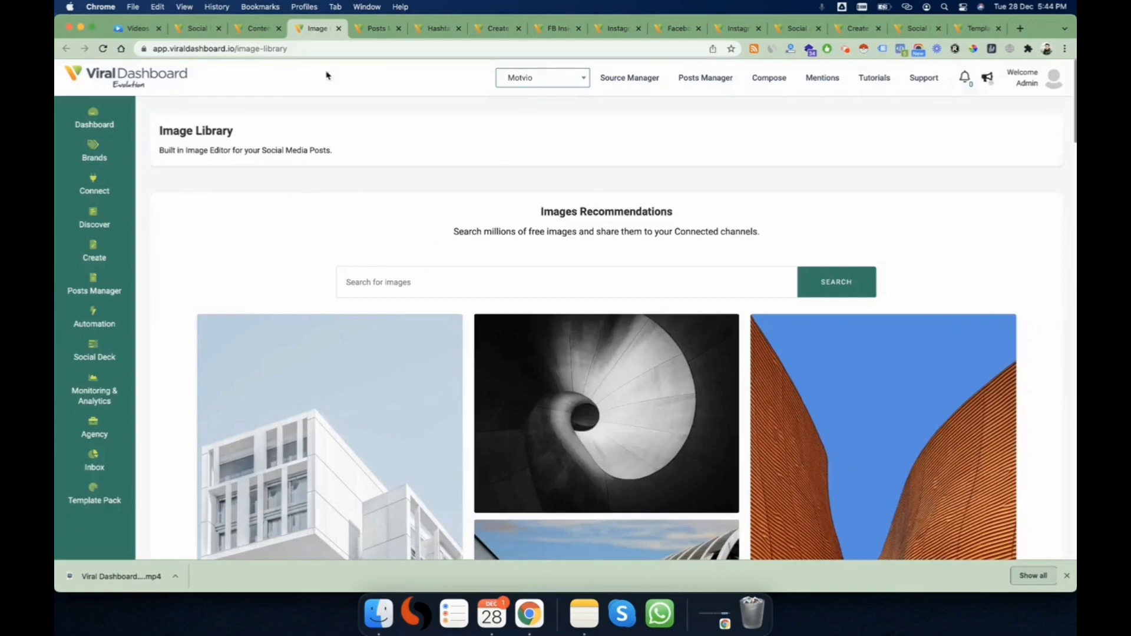
left_click(258, 29)
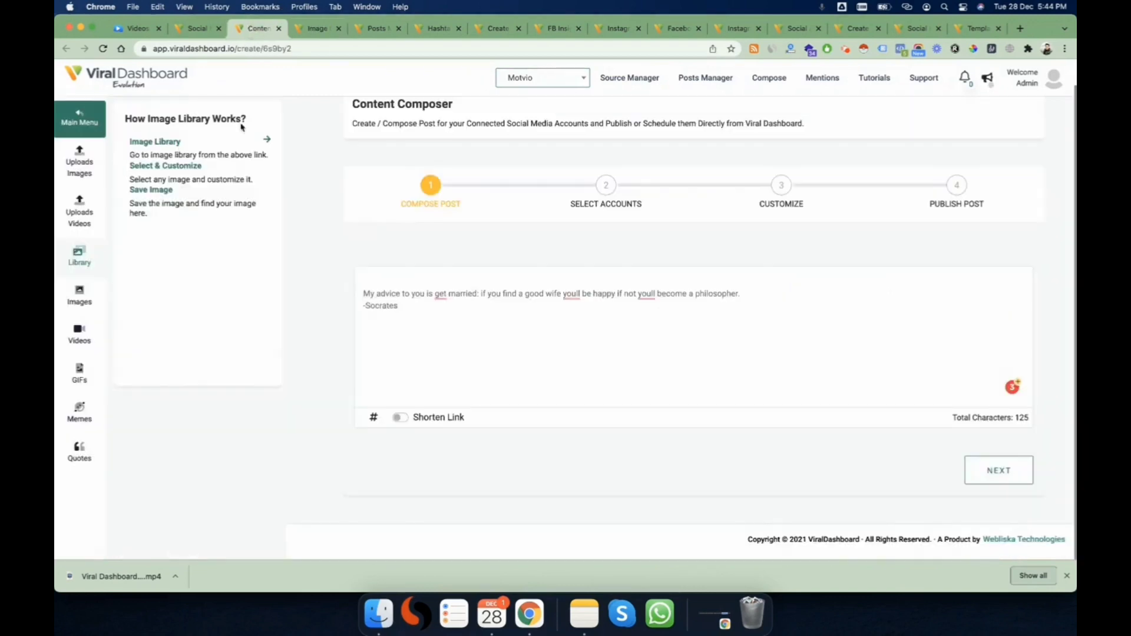
Step: Add the dark stock photo of a person at gaming monitors to the post and look at the composer's videos and GIFs
left_click(86, 297)
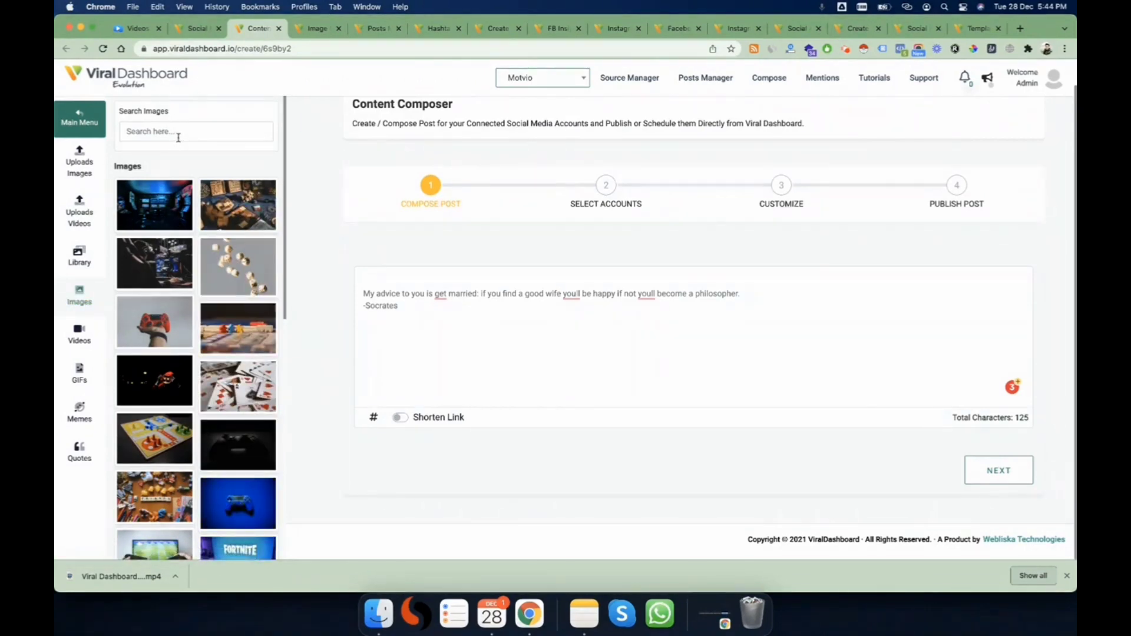
left_click(160, 278)
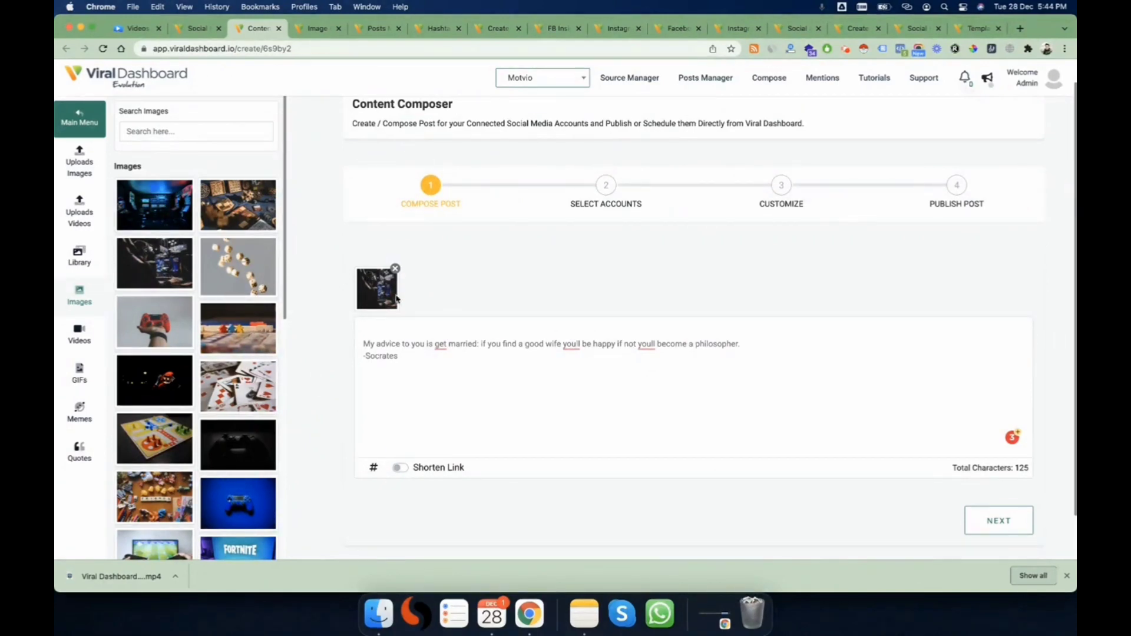
left_click(76, 332)
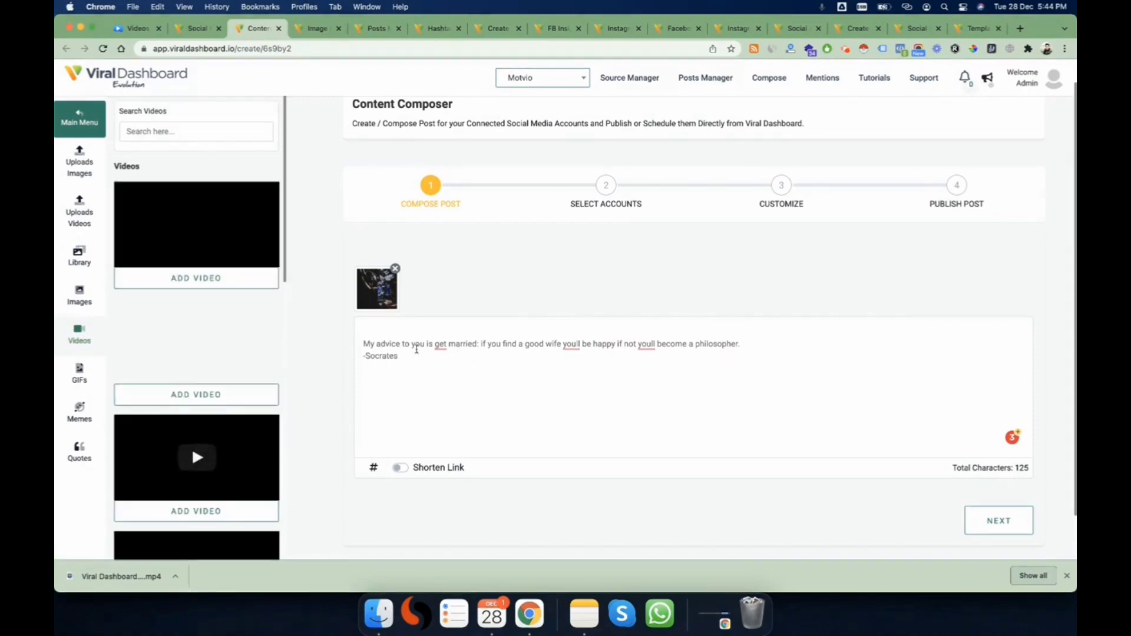
left_click(79, 371)
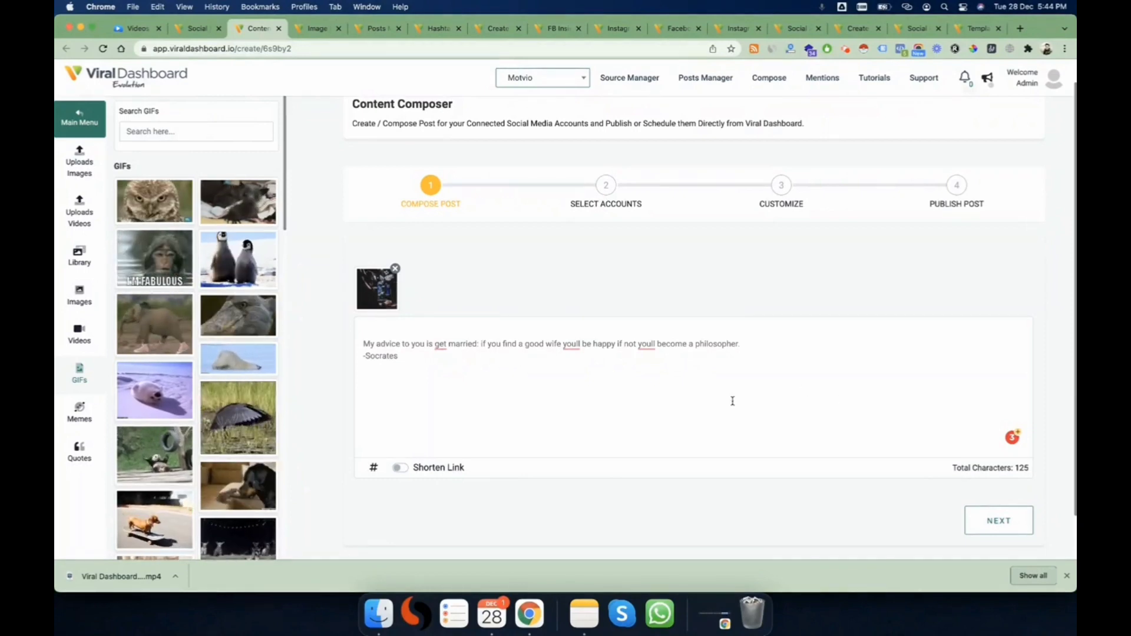
Step: Proceed to account selection, choose the Motvio Facebook page and continue to the customization stage
left_click(1000, 521)
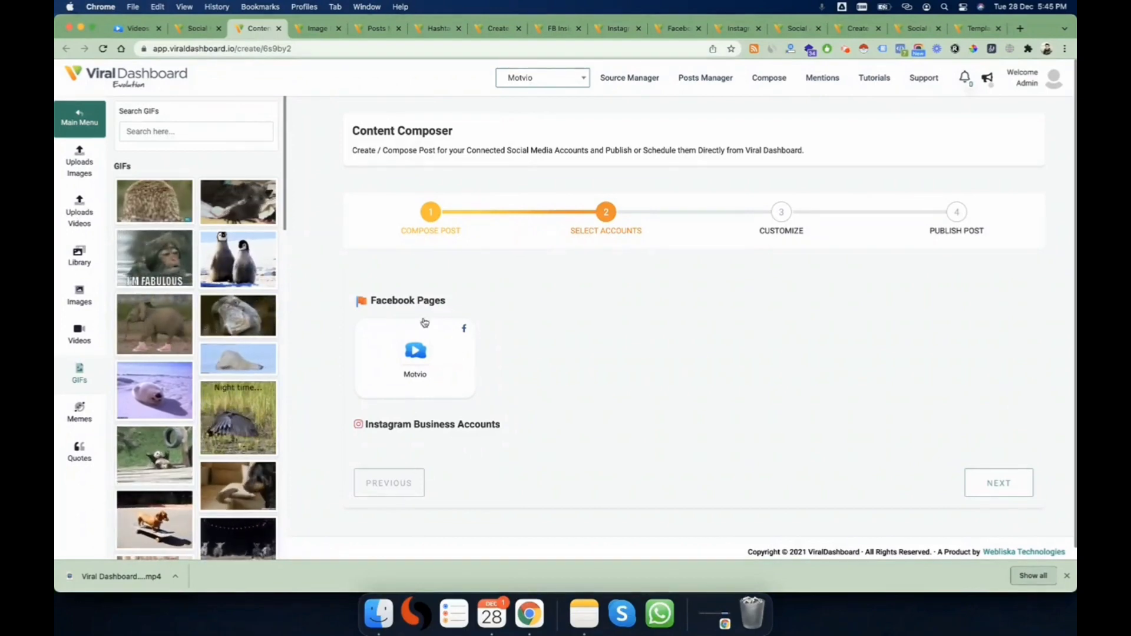
left_click(426, 358)
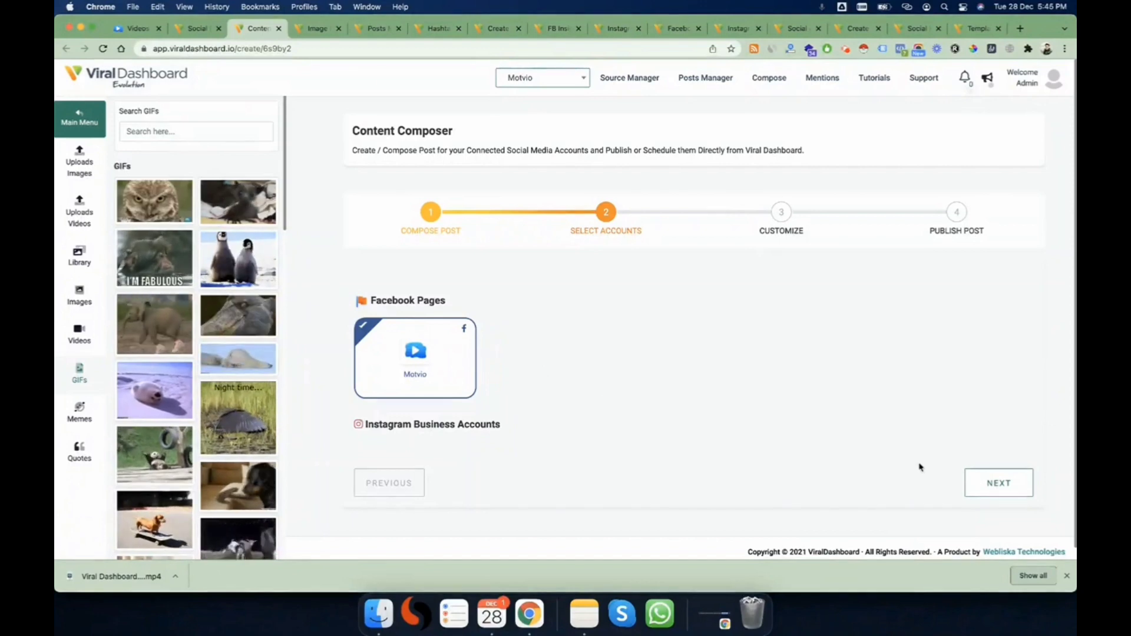
left_click(1014, 491)
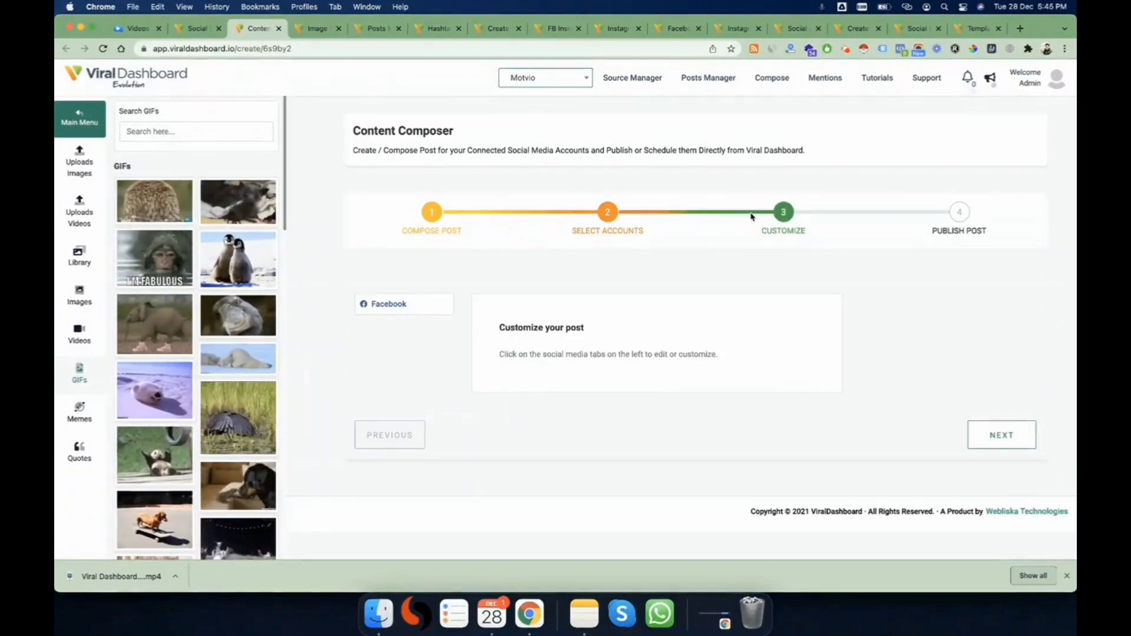
Step: Open the Facebook version of the post and remove the blank line above the quote
left_click(375, 304)
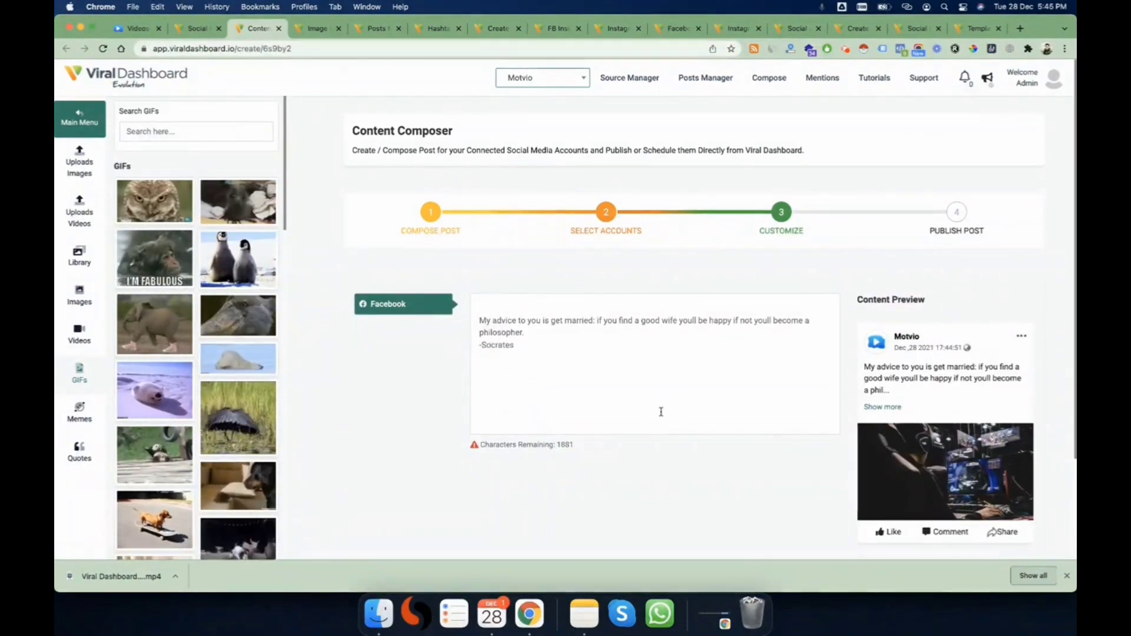
scroll(901, 345, "down", 2)
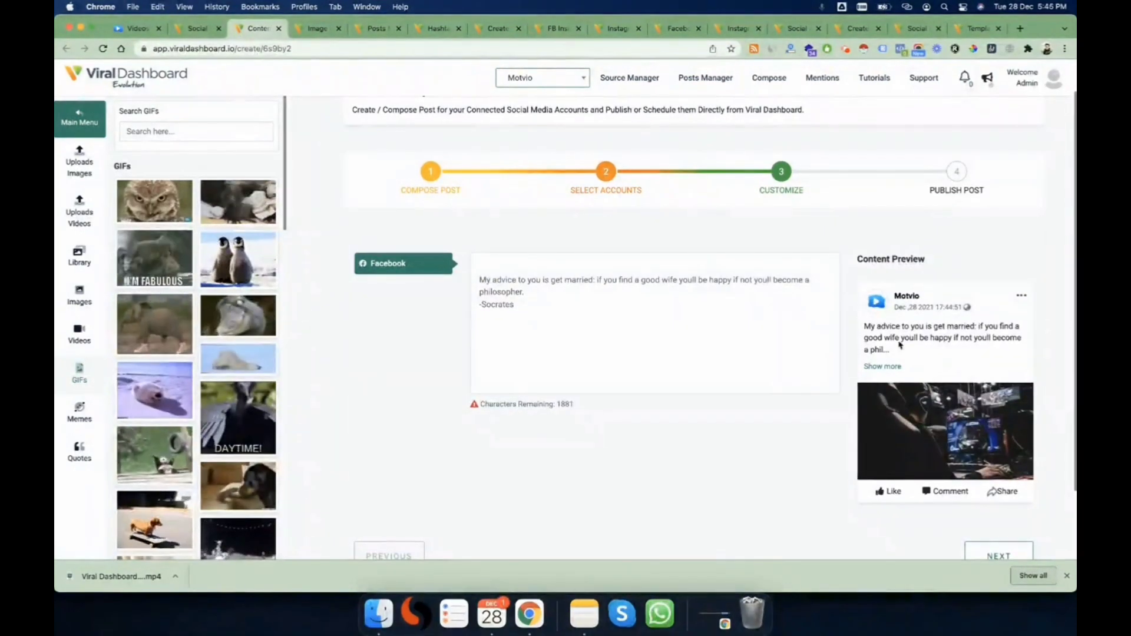
left_click(481, 280)
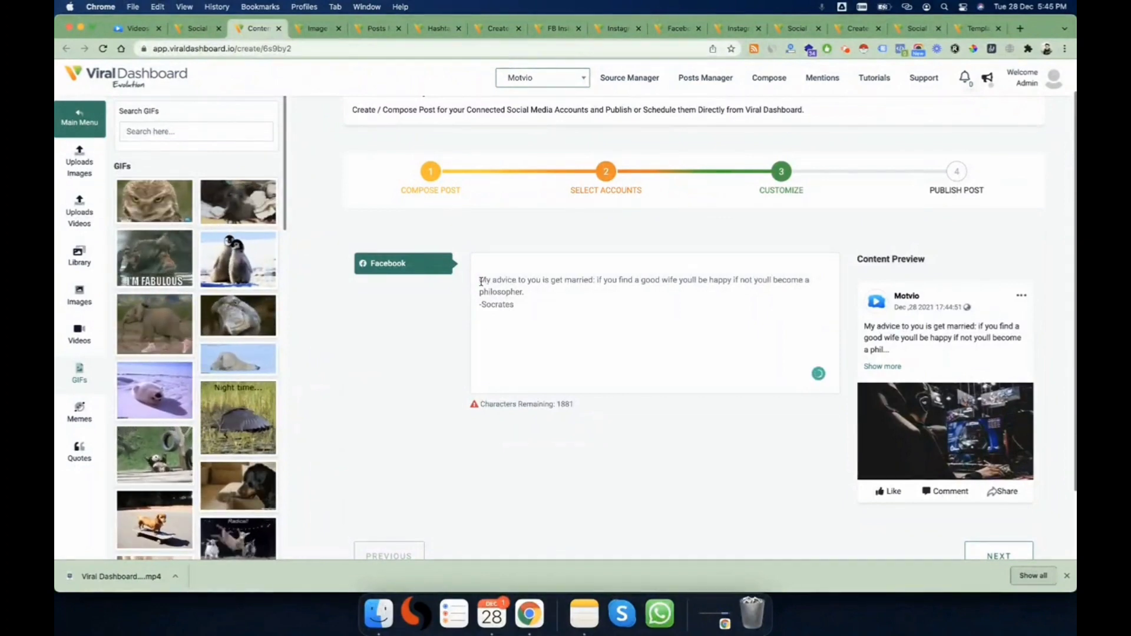
key("BackSpace")
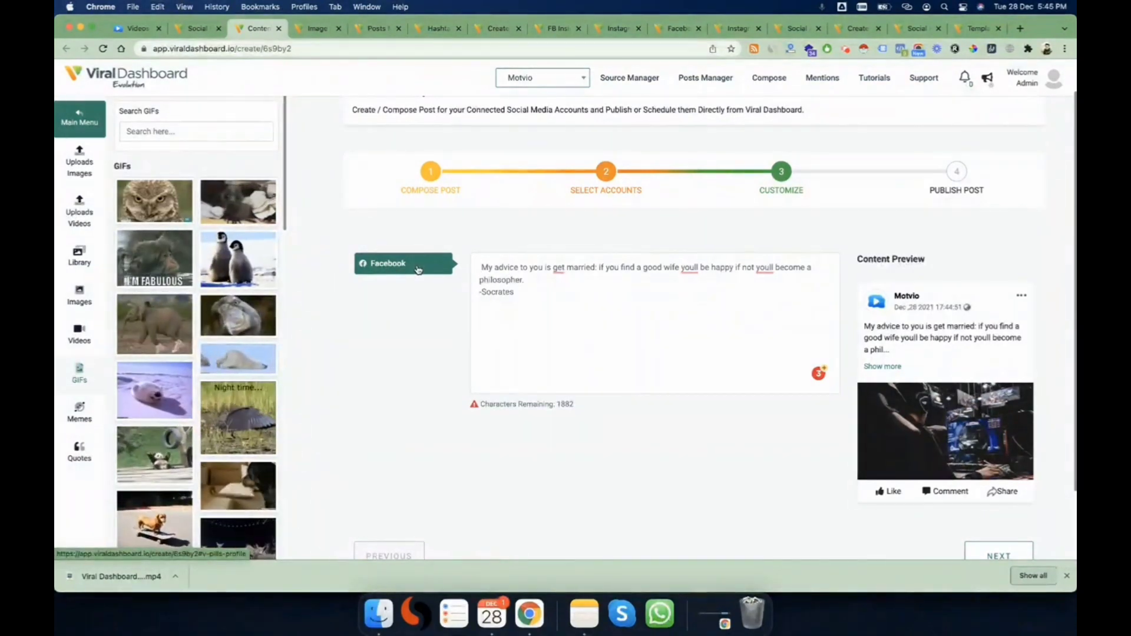
scroll(808, 434, "down", 2)
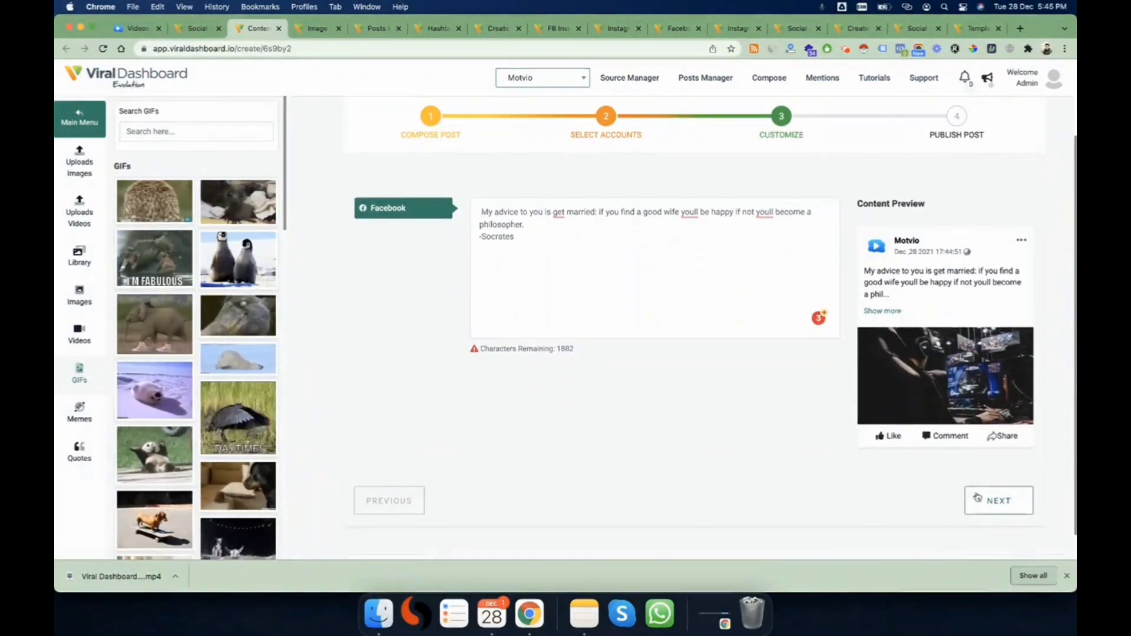
Step: Continue to the publishing stage and look at the immediate publishing, scheduling calendar and draft-saving options
left_click(998, 501)
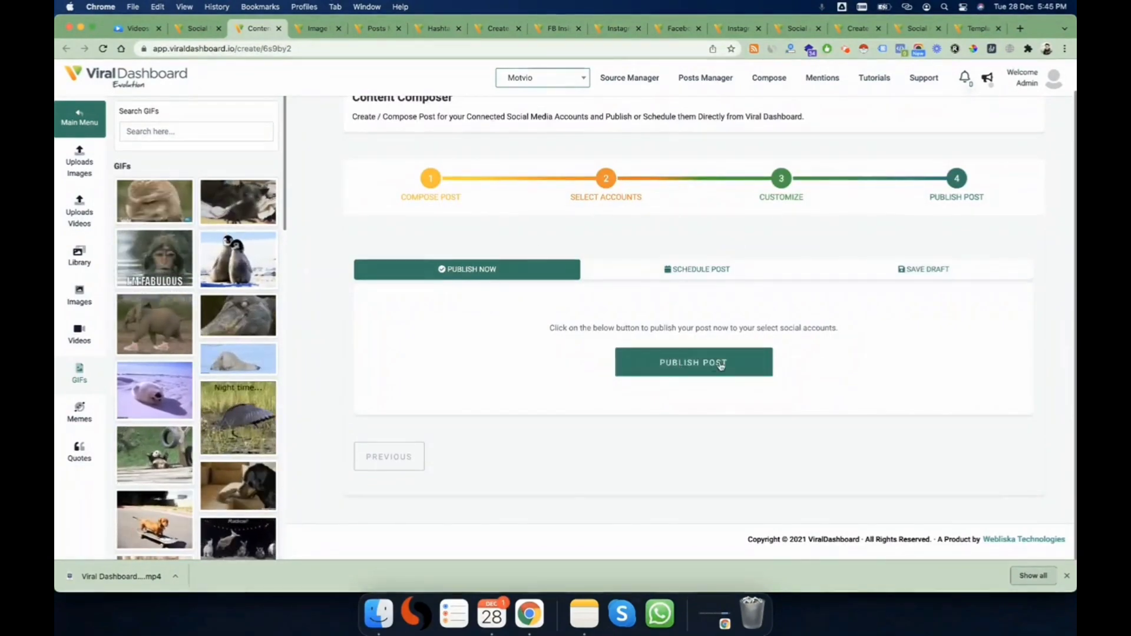
left_click(697, 270)
scroll(717, 461, "down", 2)
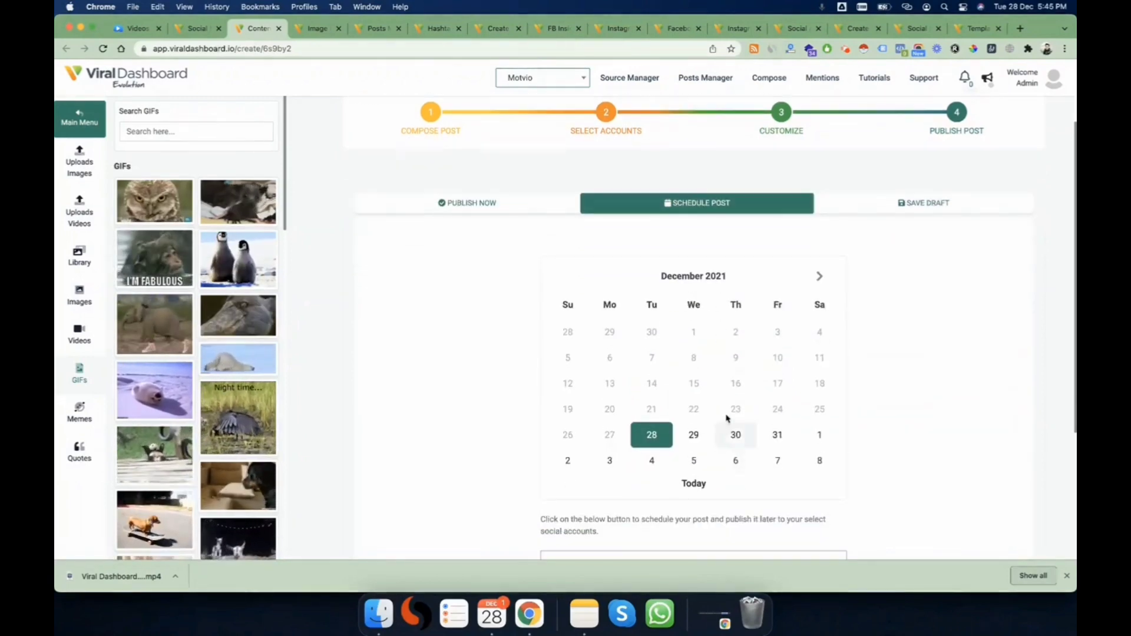
left_click(918, 207)
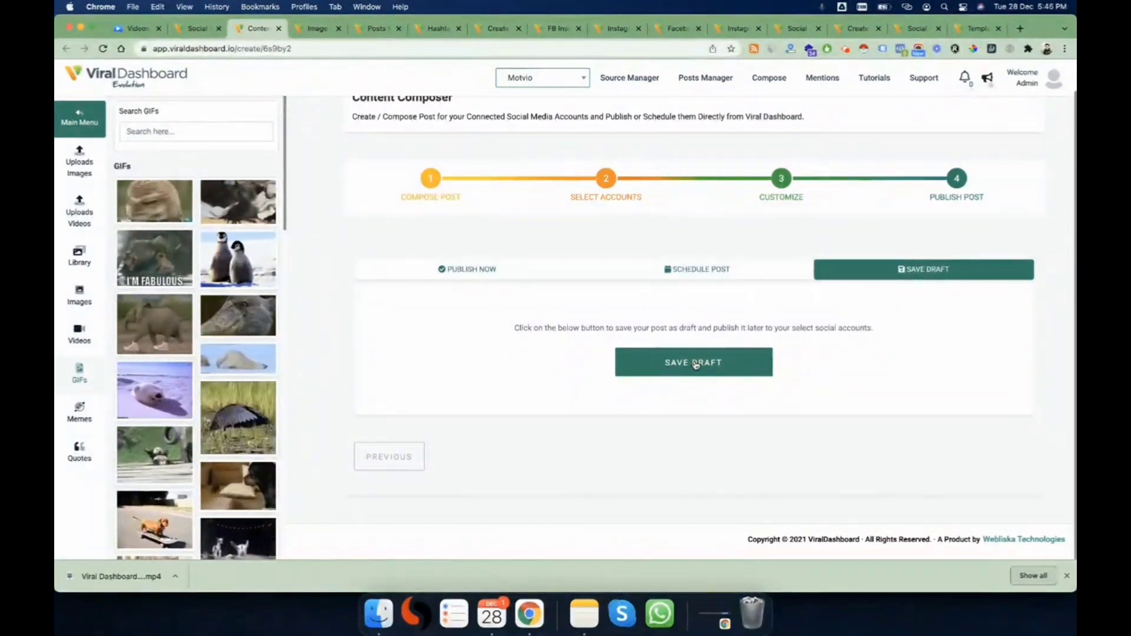
Step: Leave the composer for the main menu, check the Create options and close the dashboard's browser tab
left_click(72, 120)
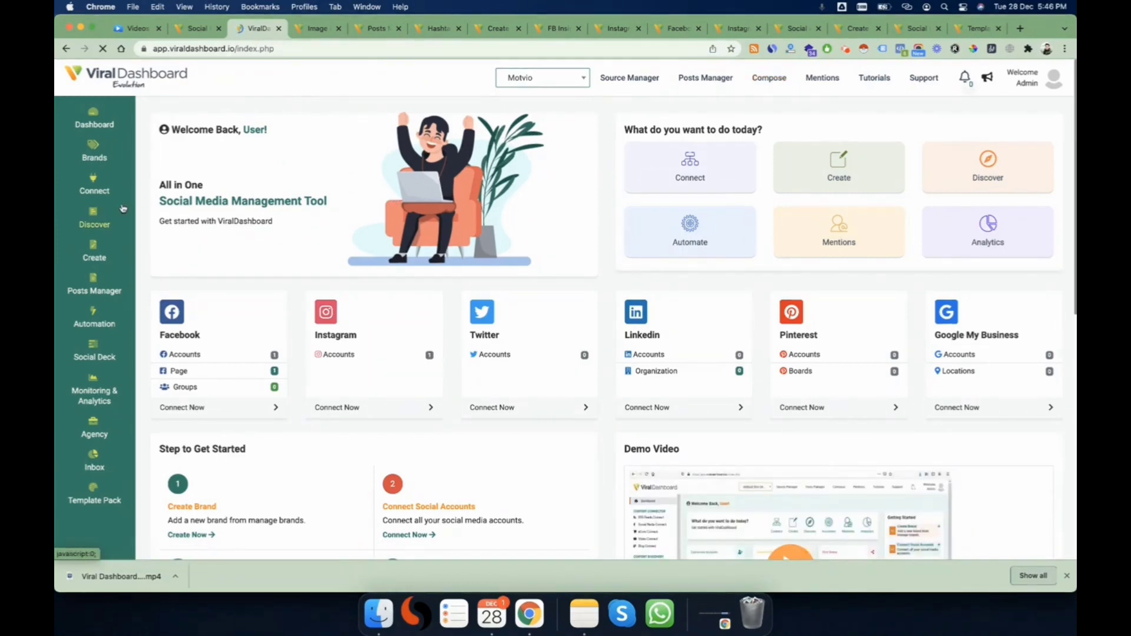
left_click(106, 247)
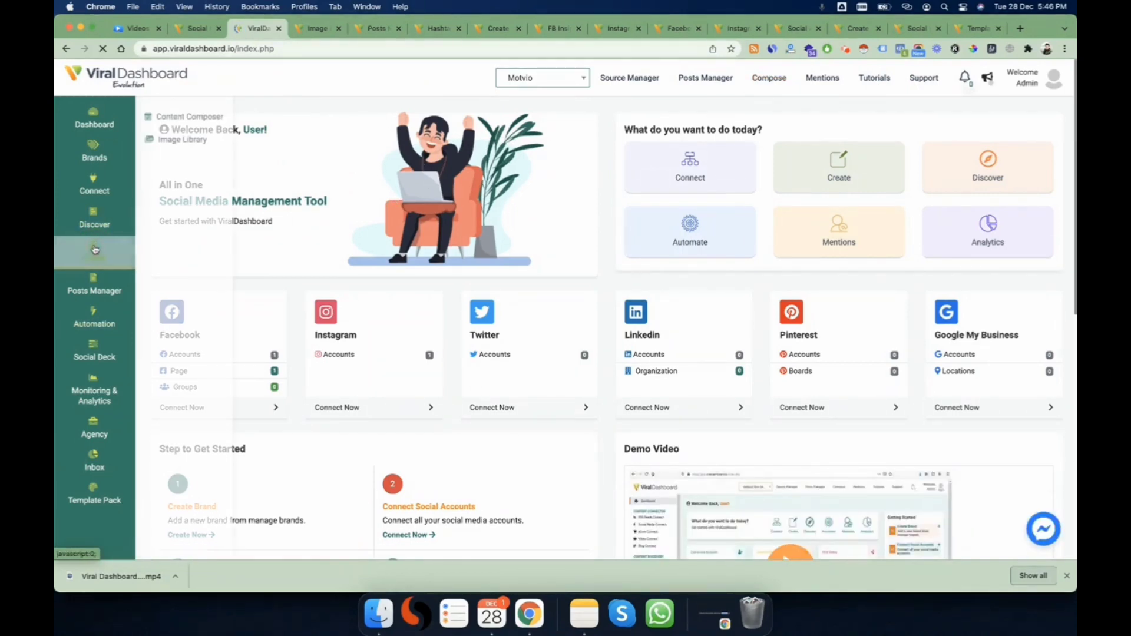
left_click(278, 28)
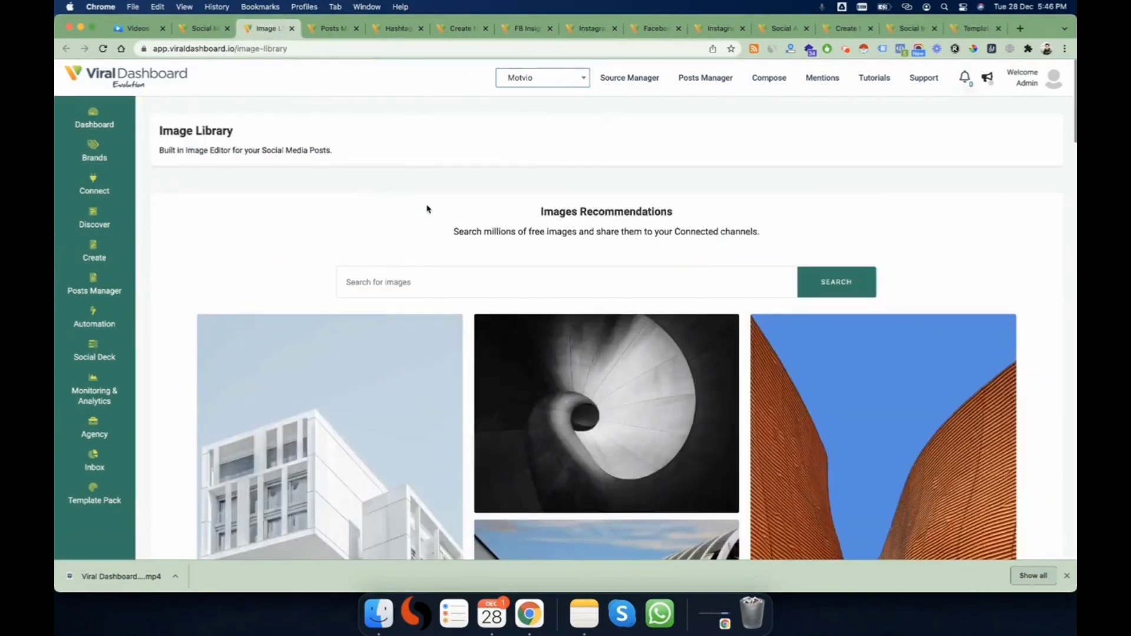
Step: Examine the Image Library's recommended images and the customize and compose options offered on them
scroll(426, 209, "down", 1)
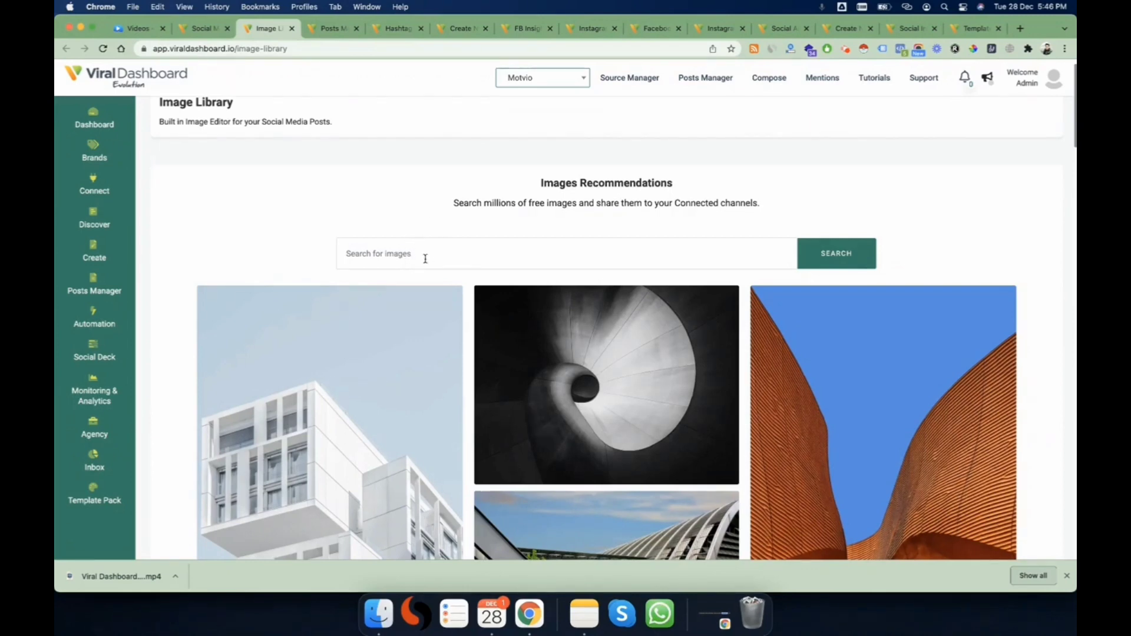
scroll(440, 254, "down", 4)
mouse_move(350, 266)
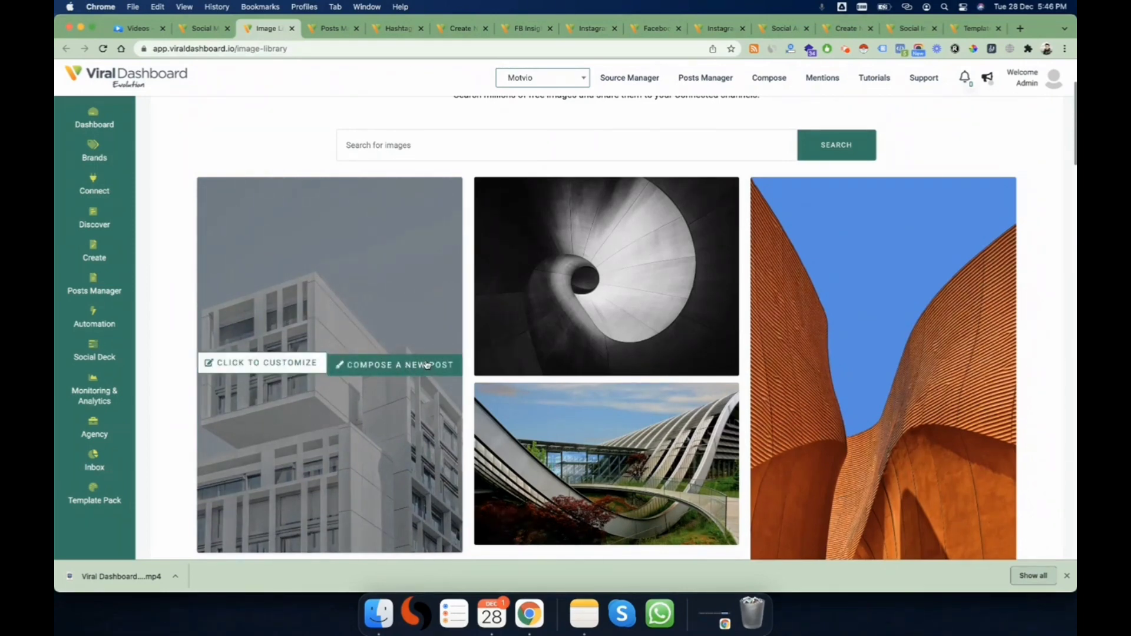
mouse_move(957, 381)
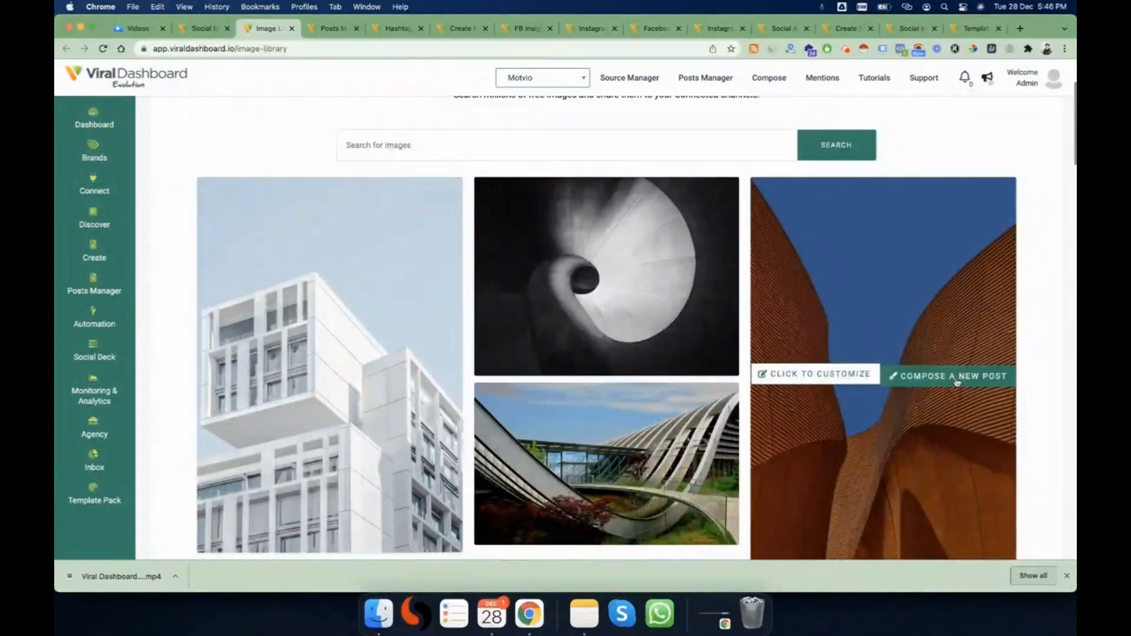
scroll(446, 198, "up", 3)
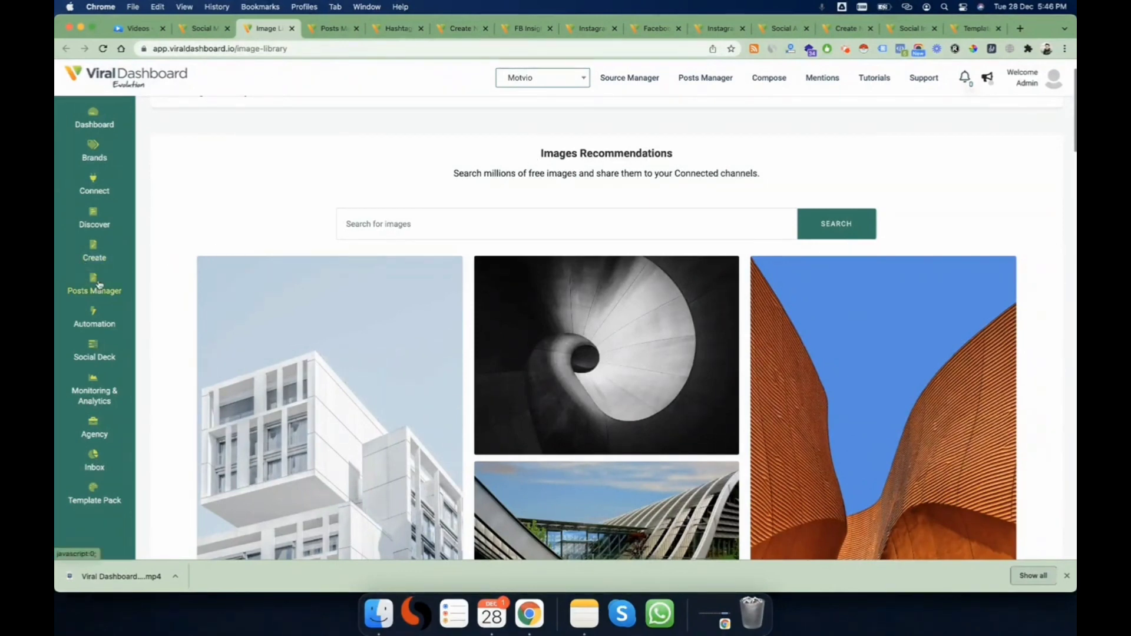
Step: Open the Posts Manager and look through its post list and the brand, post type and media type filter options
mouse_move(95, 286)
left_click(174, 116)
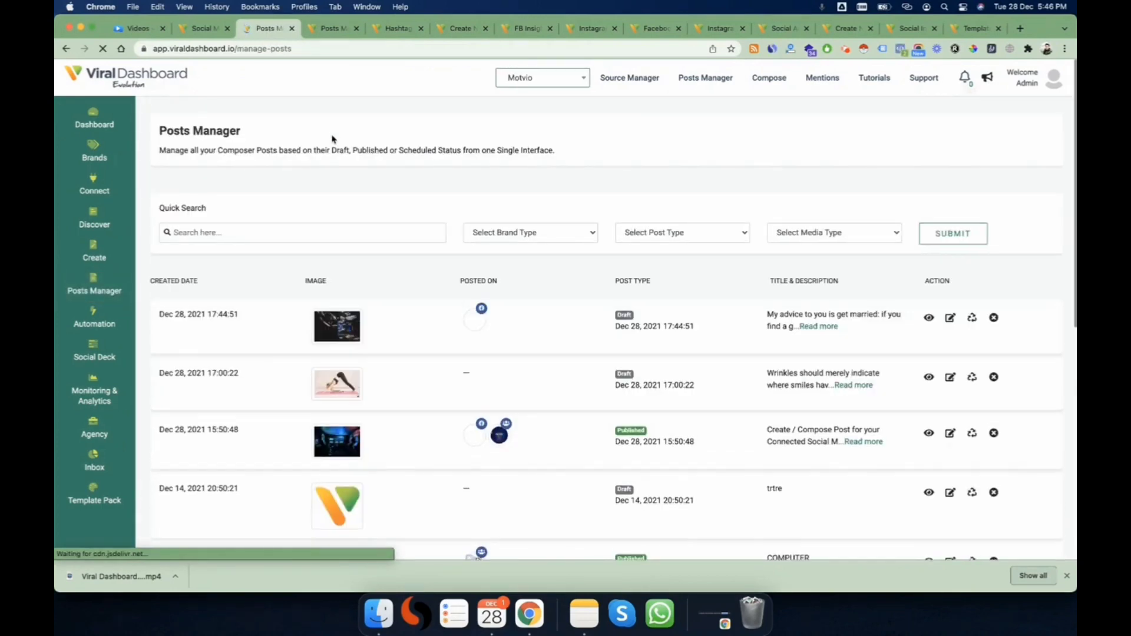
scroll(377, 282, "down", 3)
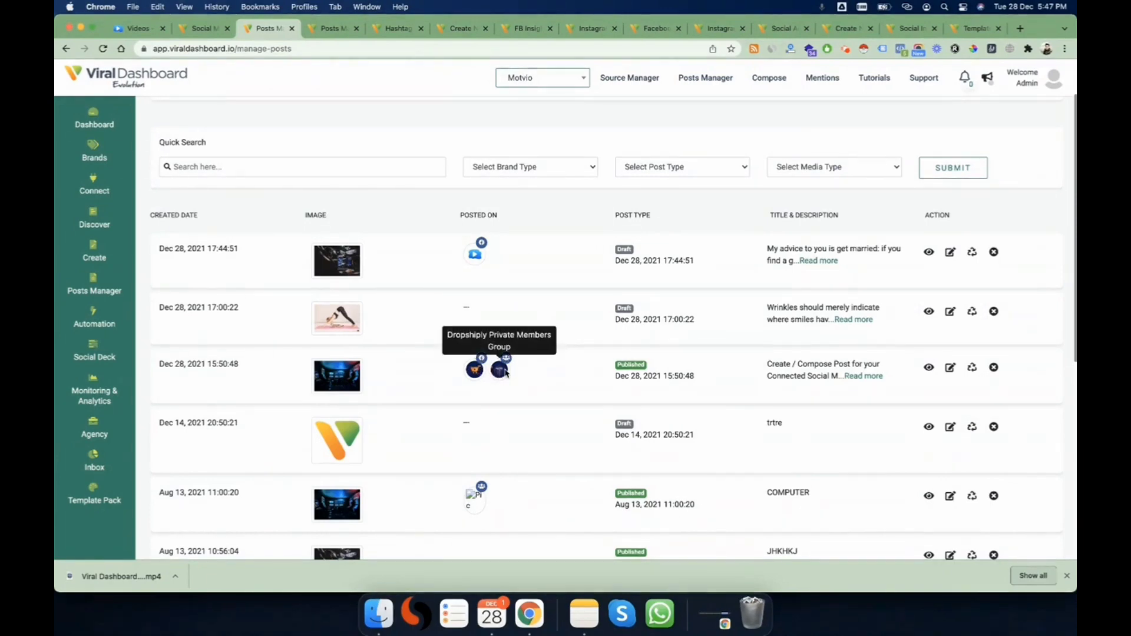
left_click(561, 174)
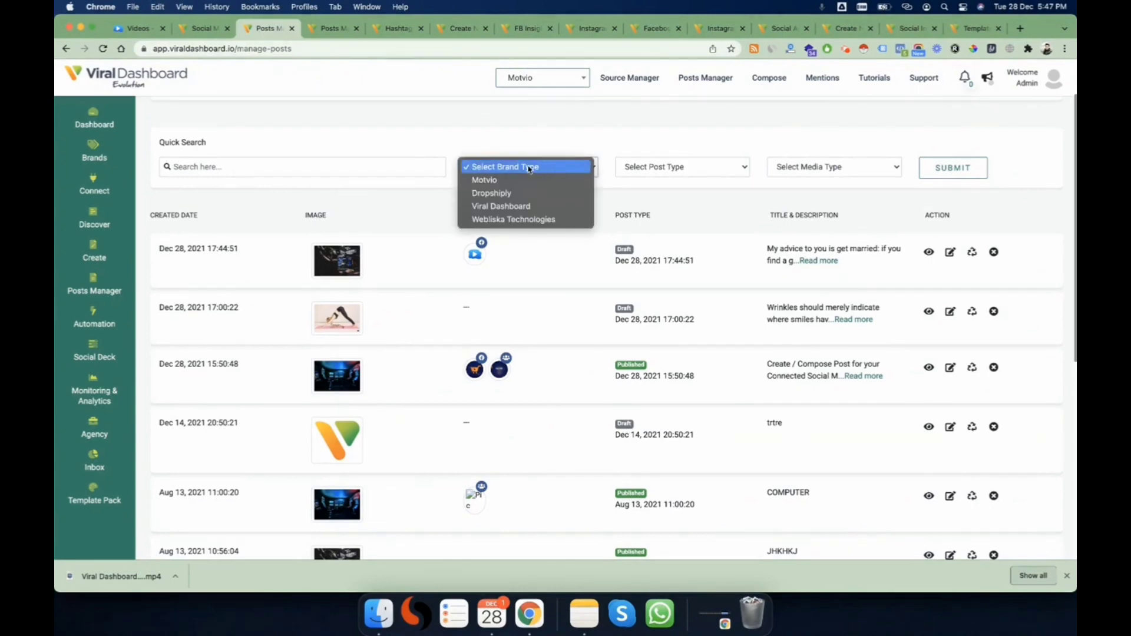
left_click(657, 175)
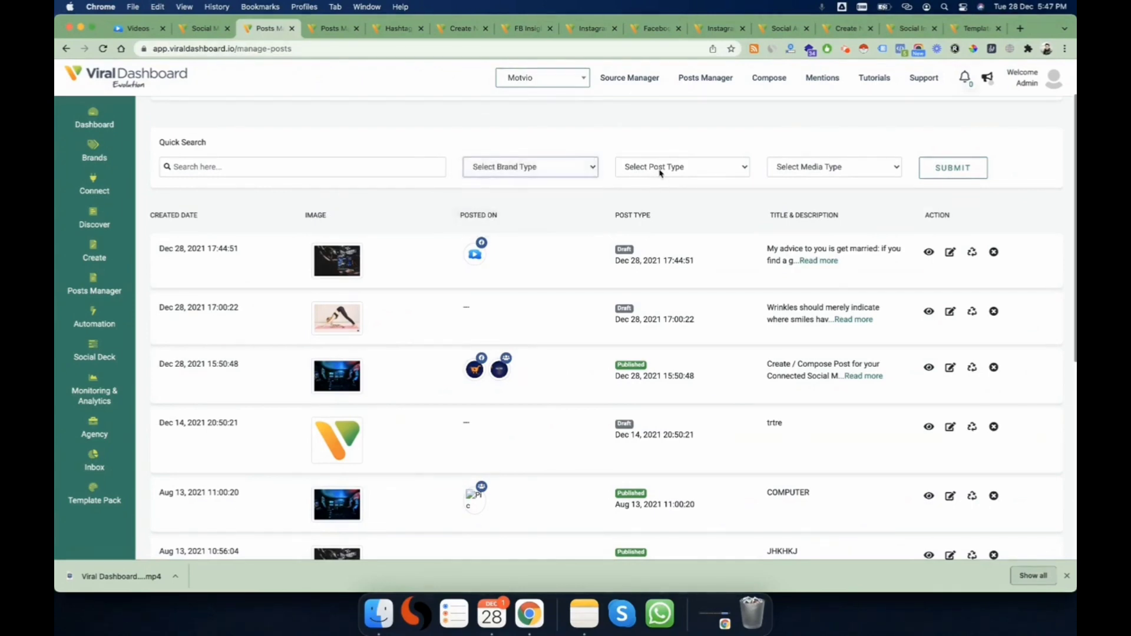
left_click(699, 169)
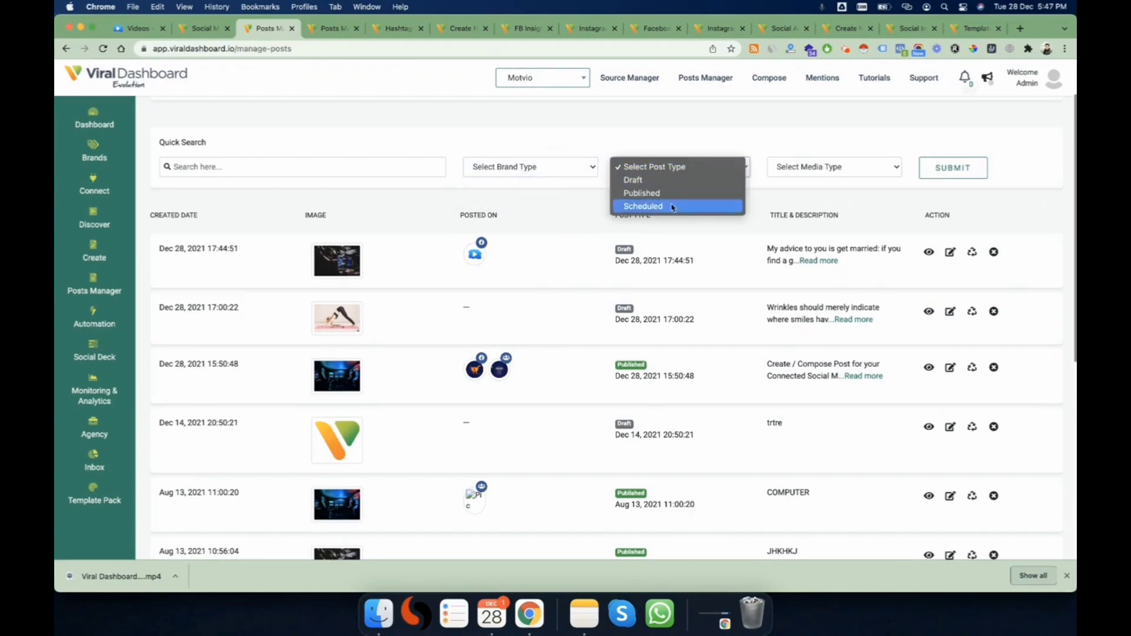
left_click(813, 176)
left_click(815, 174)
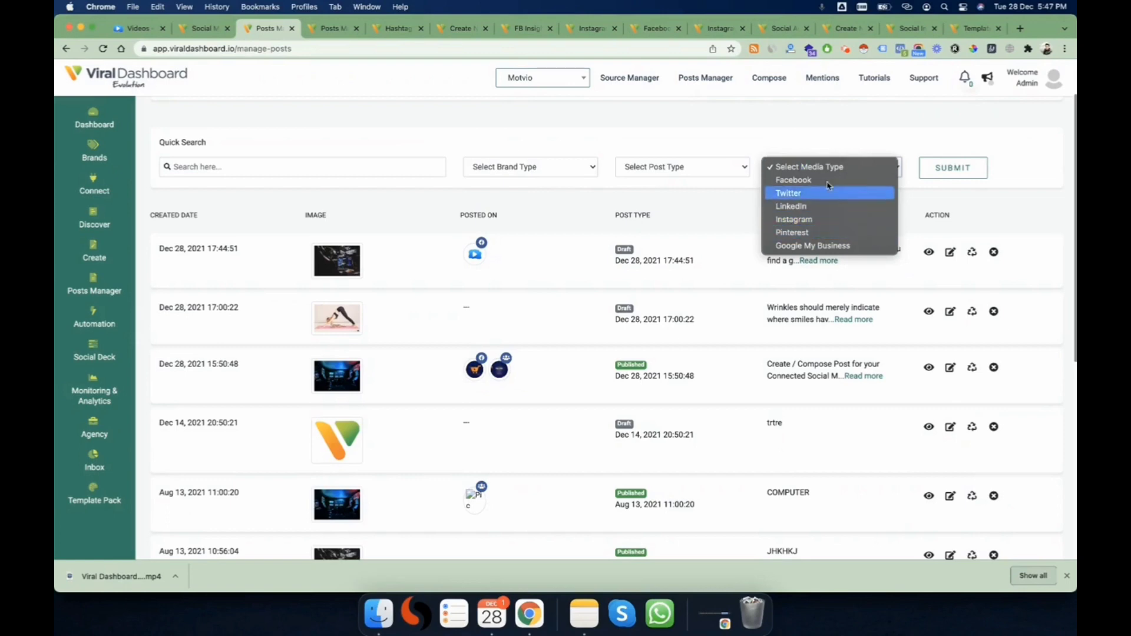
left_click(356, 225)
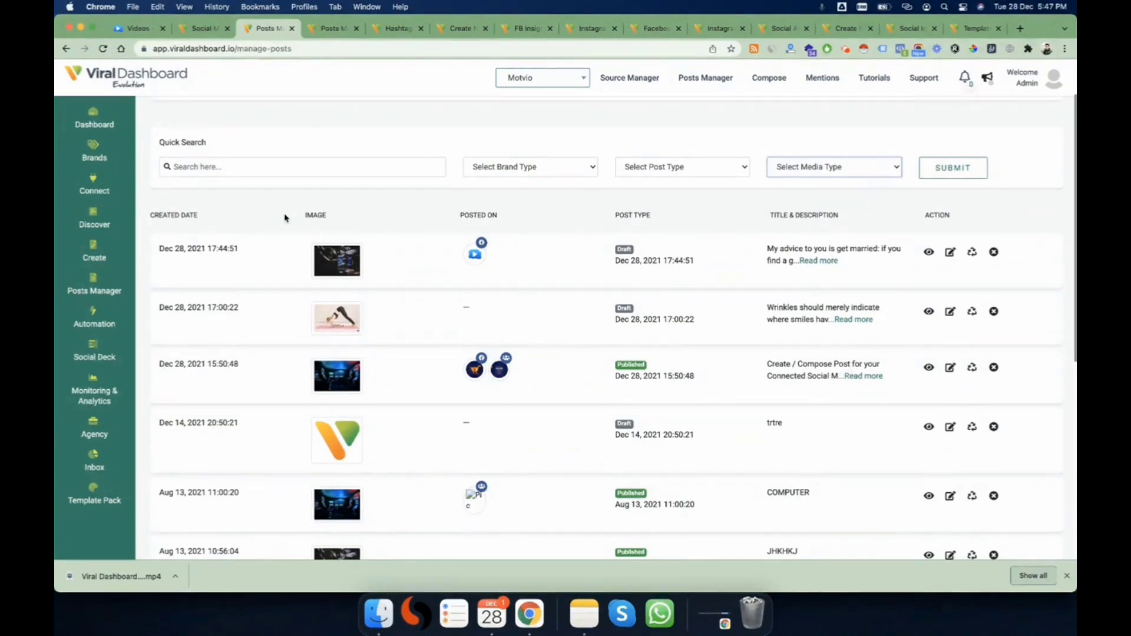
Step: Preview the most recent draft post in the list, and close both Posts Manager browser tabs
left_click(929, 252)
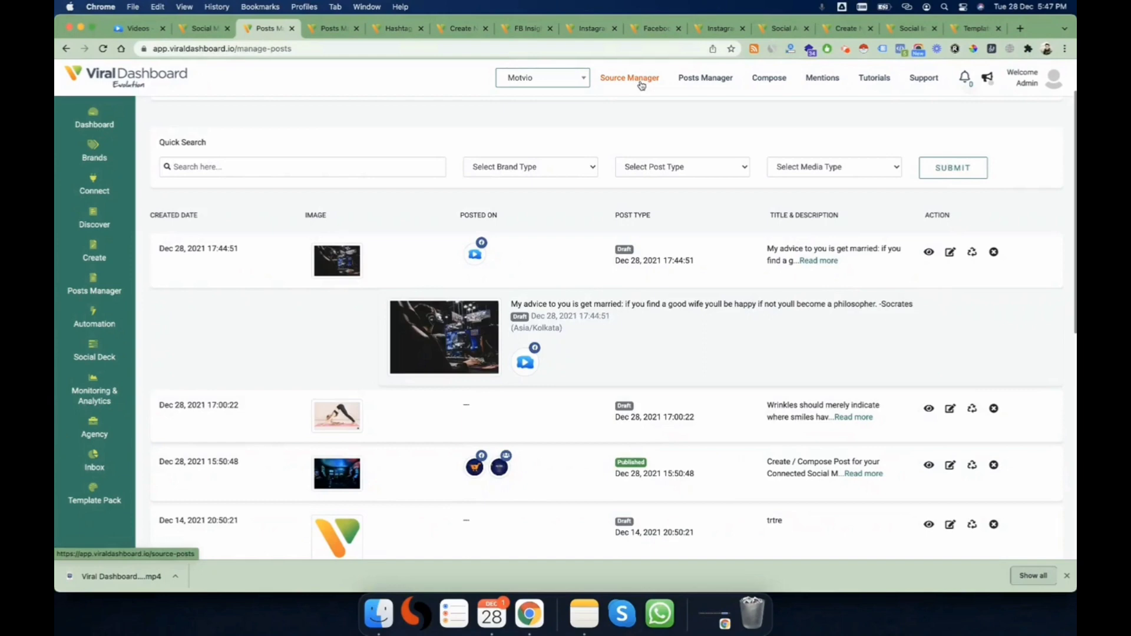
left_click(91, 182)
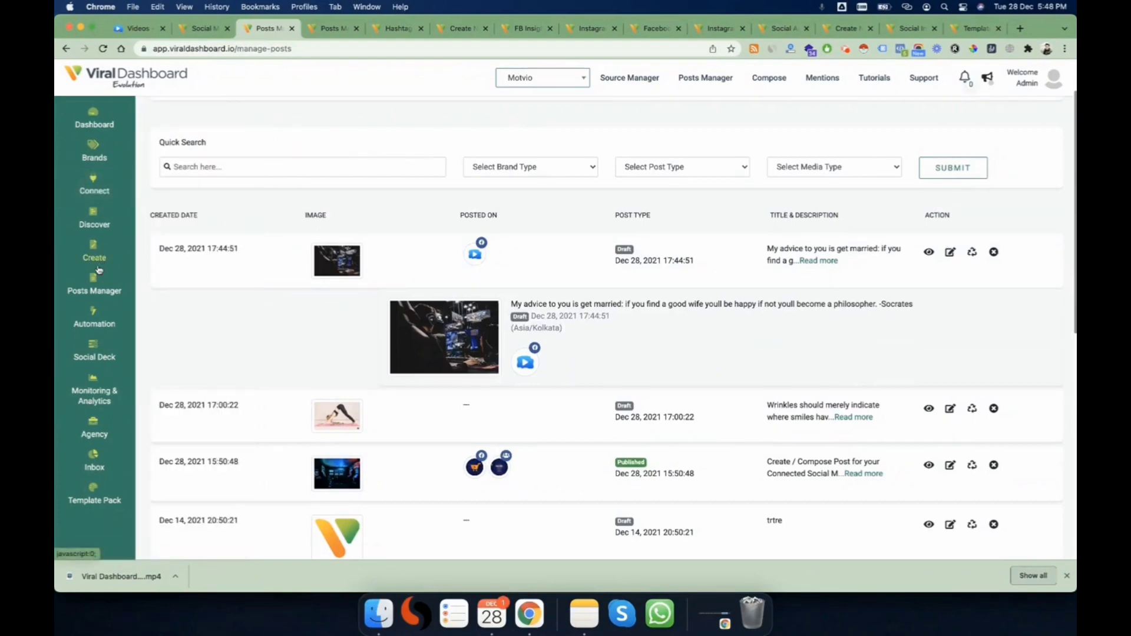
scroll(97, 265, "down", 2)
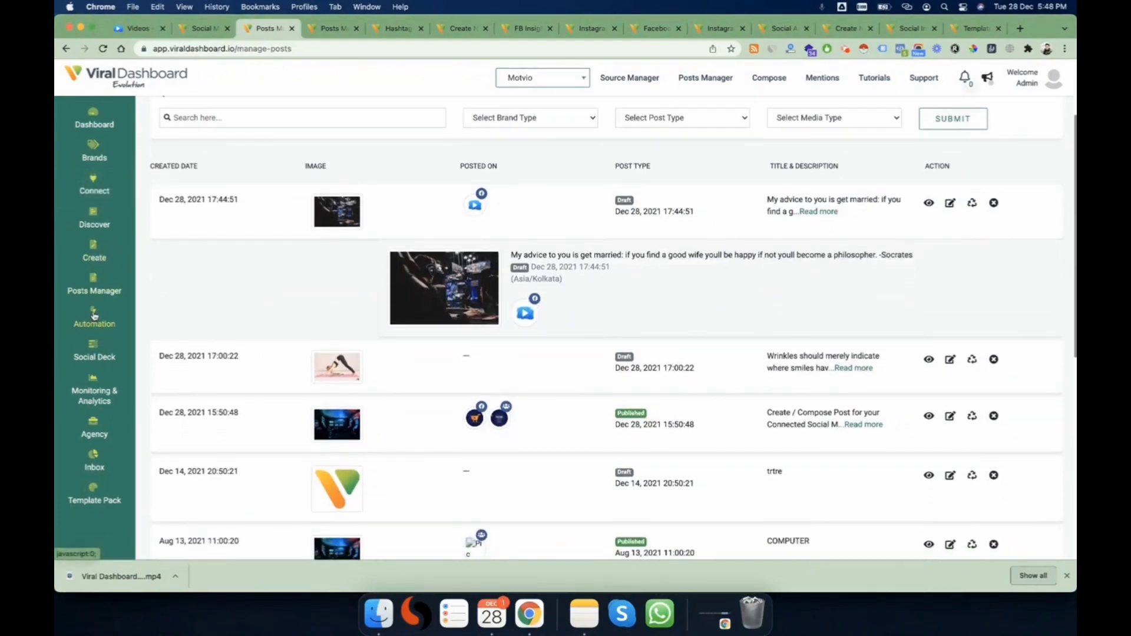
left_click(292, 28)
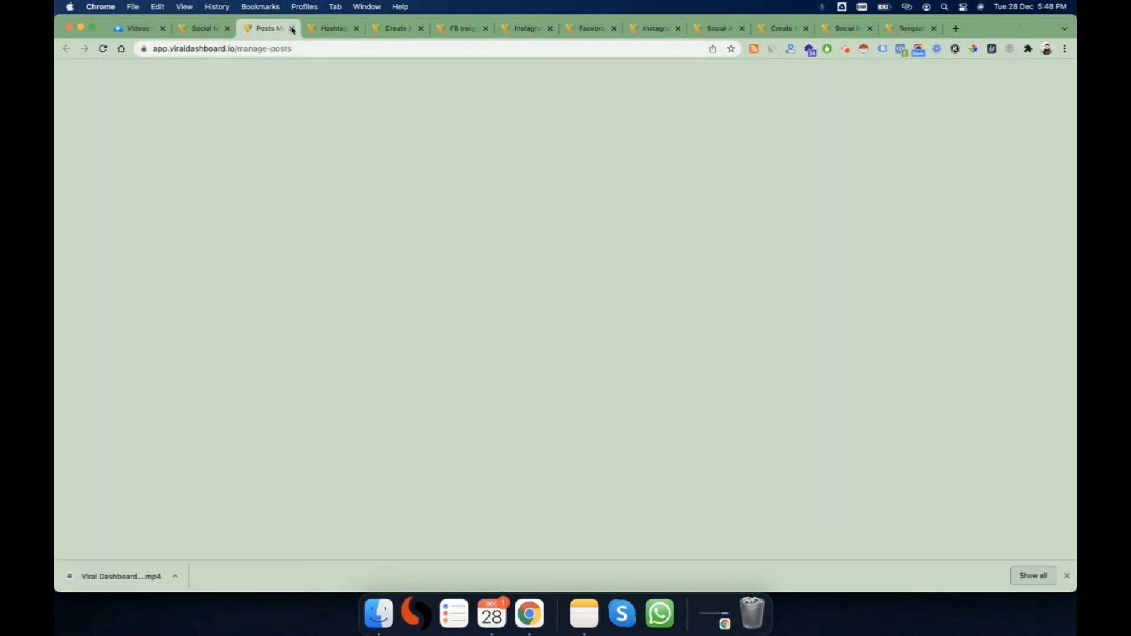
left_click(292, 28)
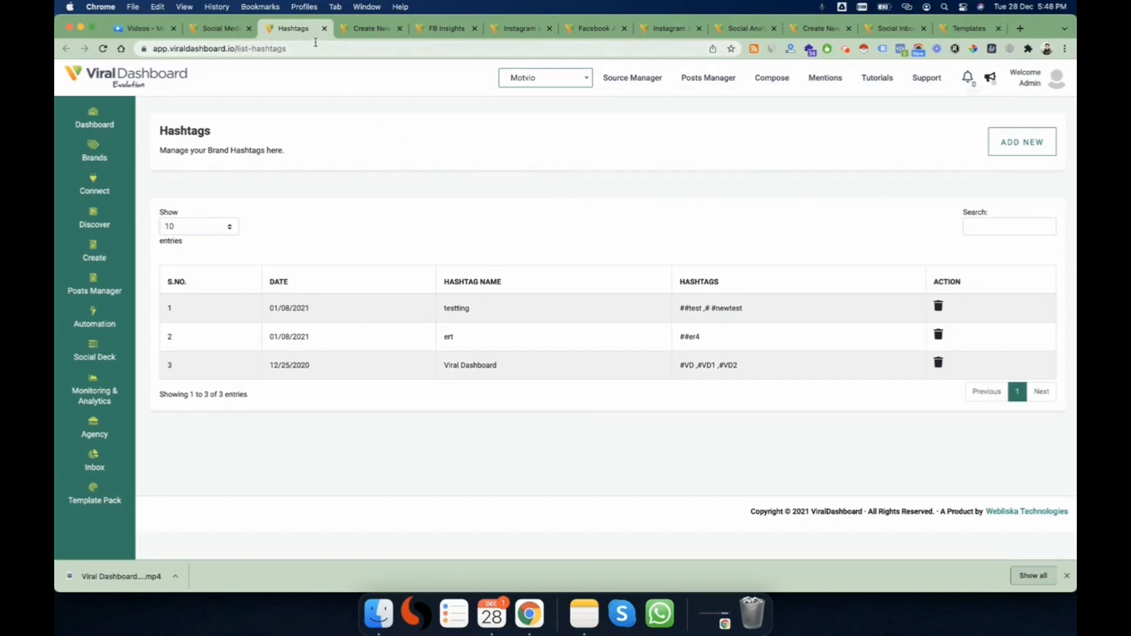
Step: Look at the form for adding new brand hashtags, dismiss it unfilled and close the Hashtags browser tab
left_click(1023, 141)
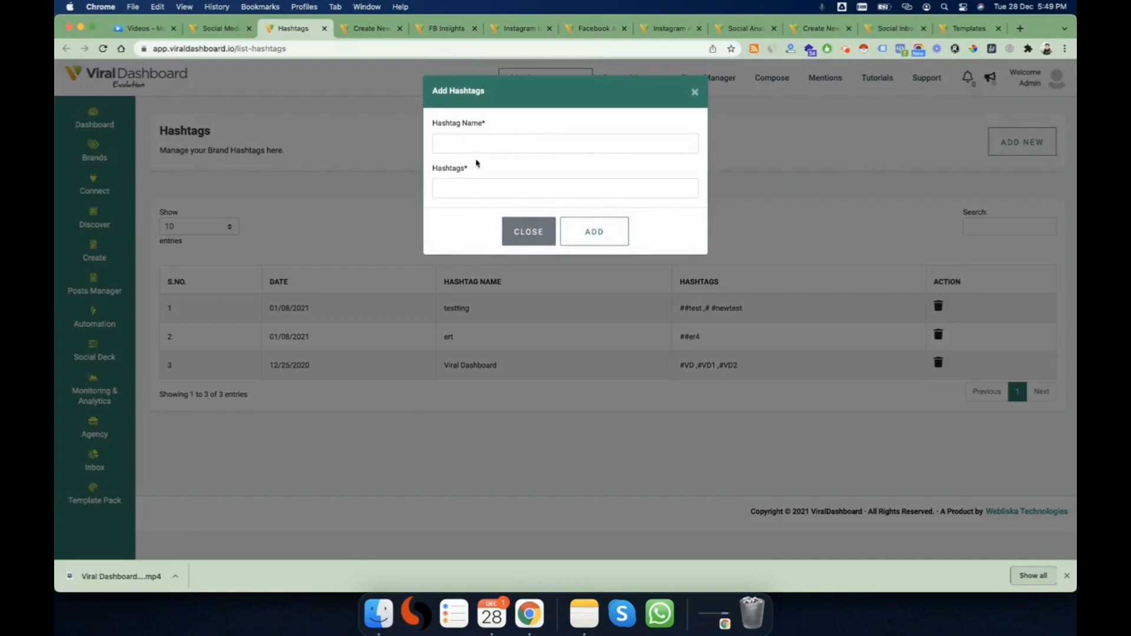
left_click(530, 232)
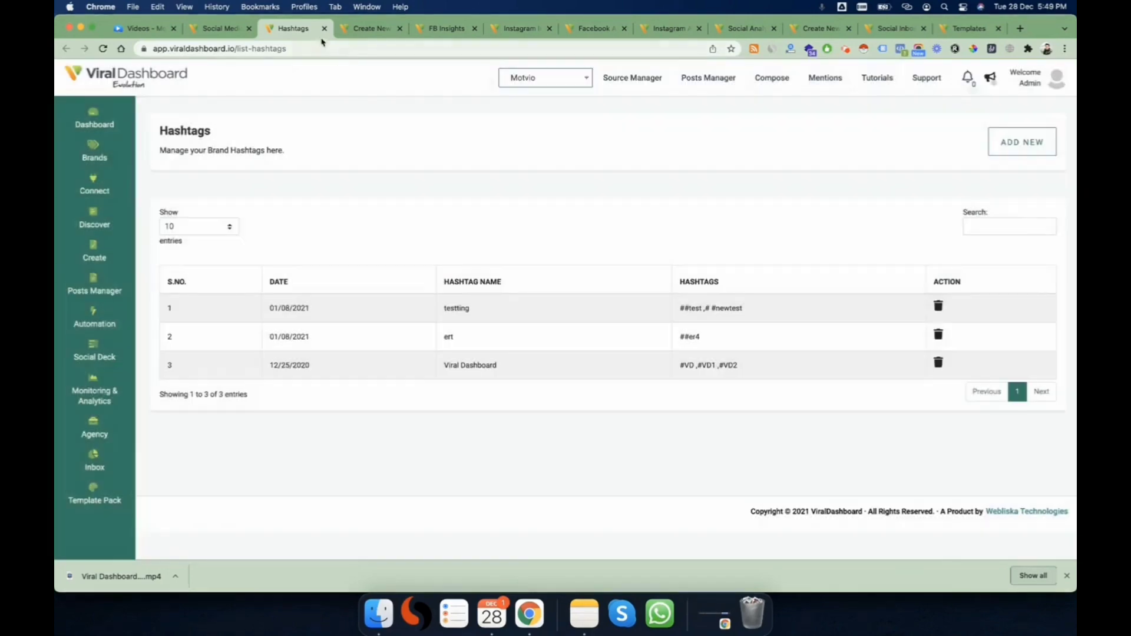
left_click(324, 28)
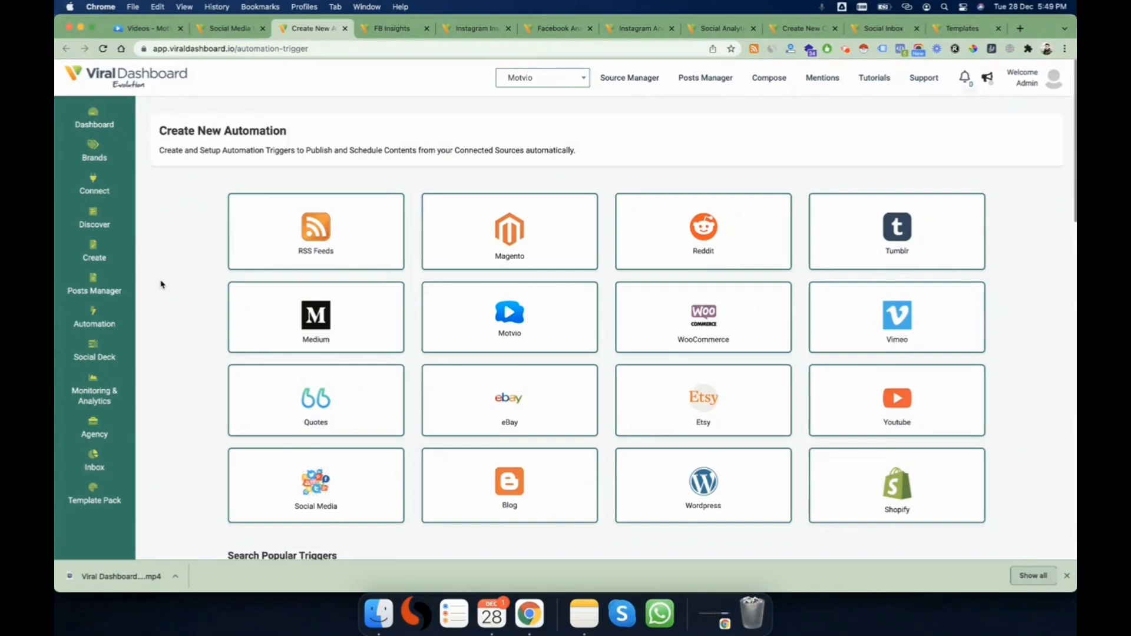
Step: Toggle Motvio among the automation apps and bring up the trigger listings below
scroll(183, 271, "down", 3)
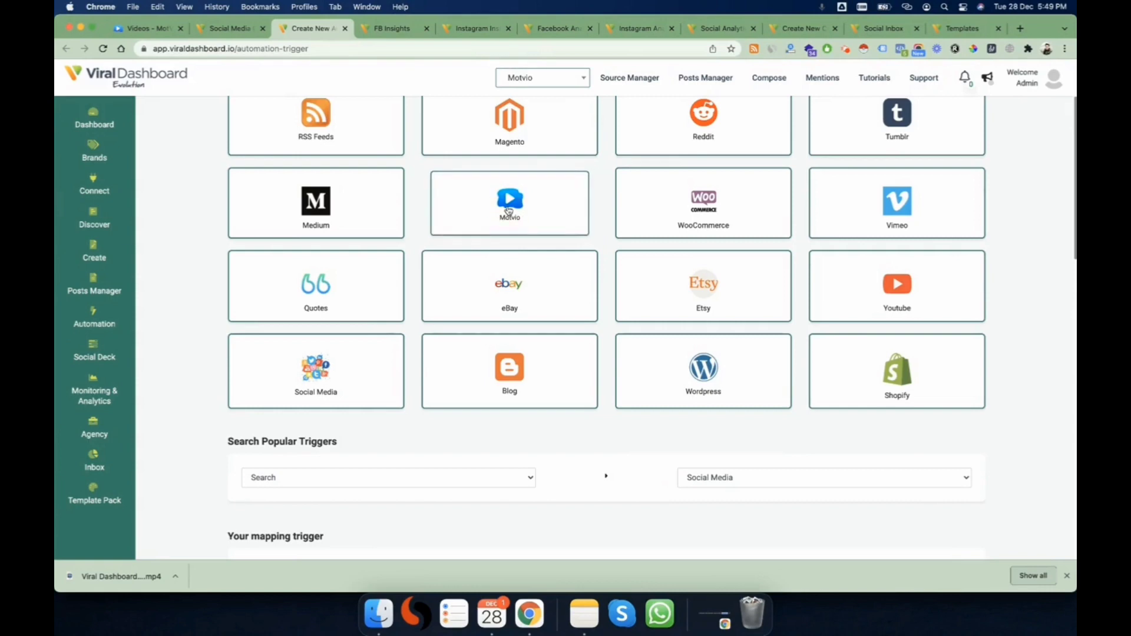
left_click(518, 386)
scroll(179, 395, "down", 6)
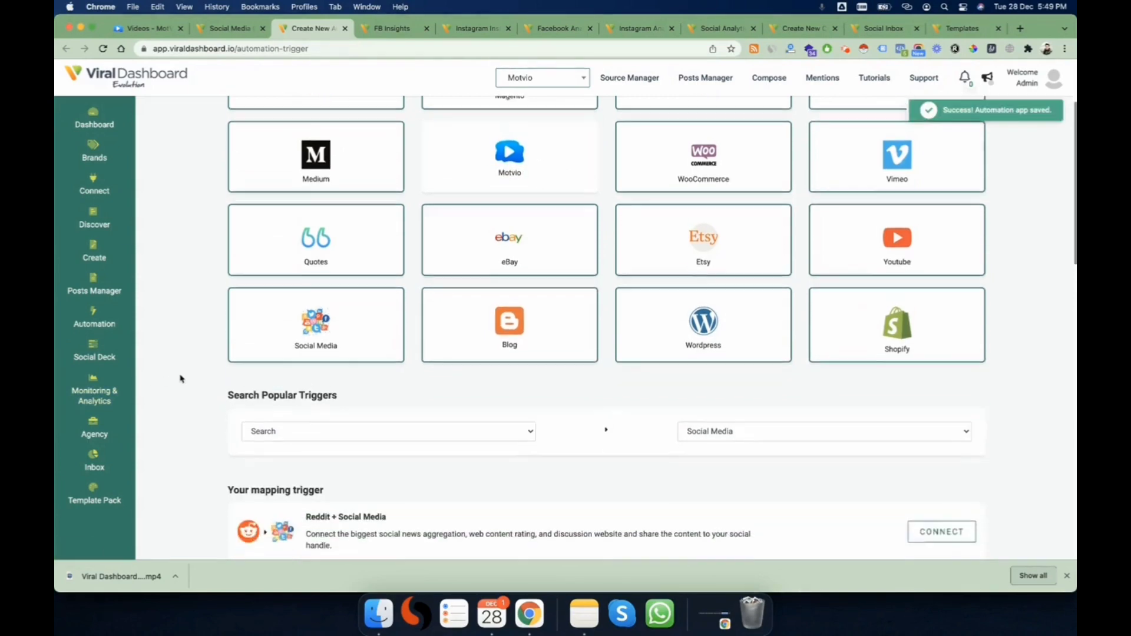
scroll(327, 356, "down", 3)
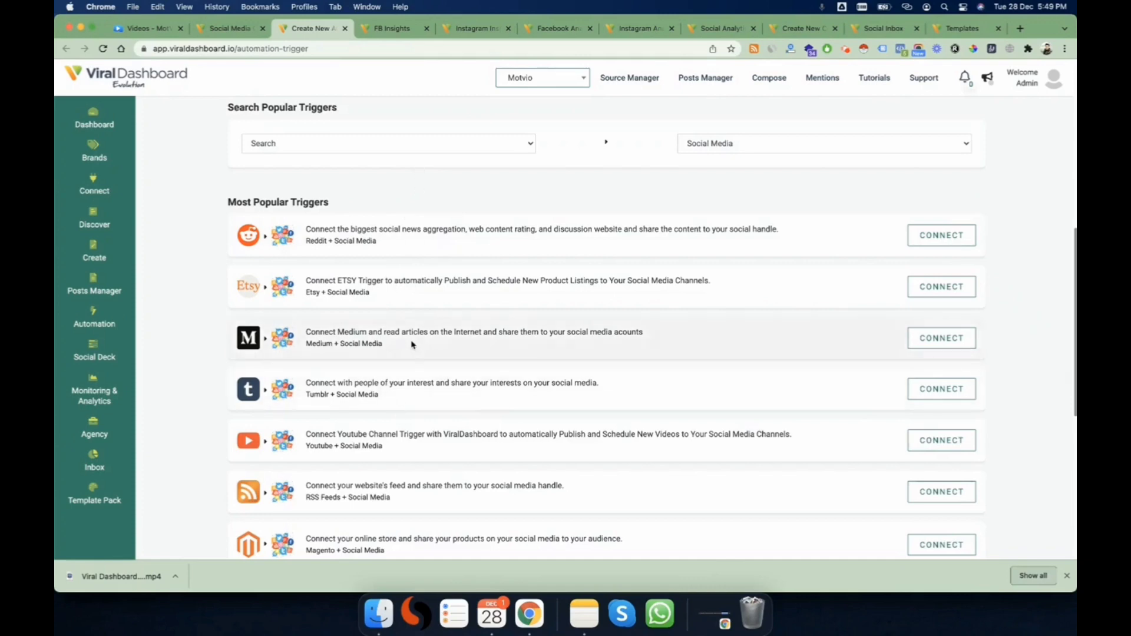
Step: Examine the available automation apps and the Most Popular Triggers that share their content to social media
scroll(283, 269, "up", 2)
scroll(197, 230, "up", 8)
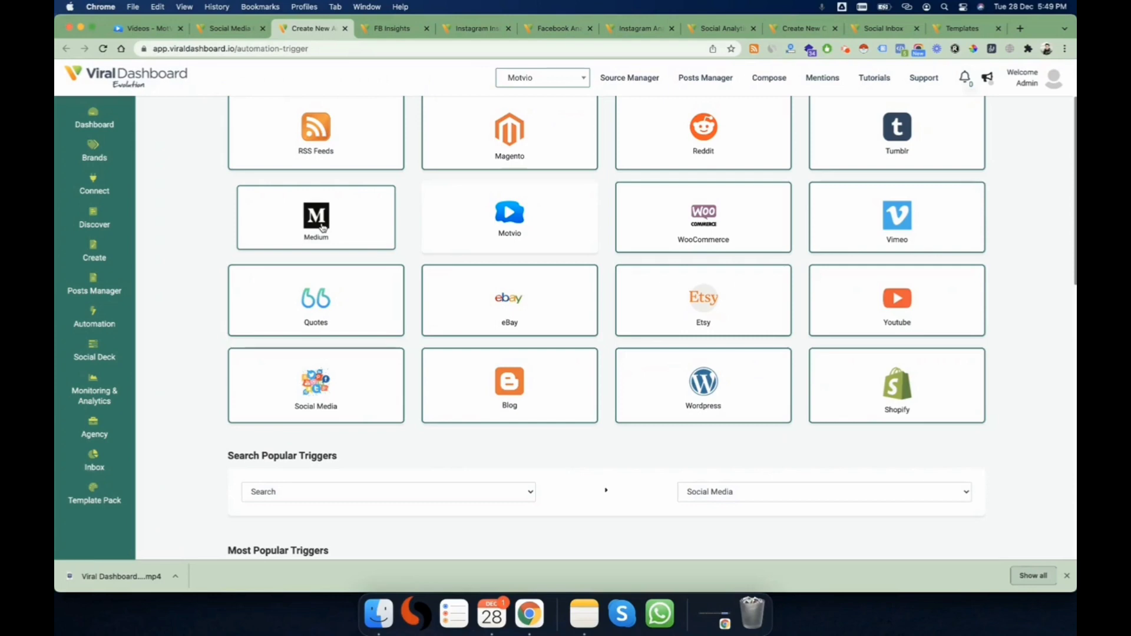
scroll(203, 210, "up", 2)
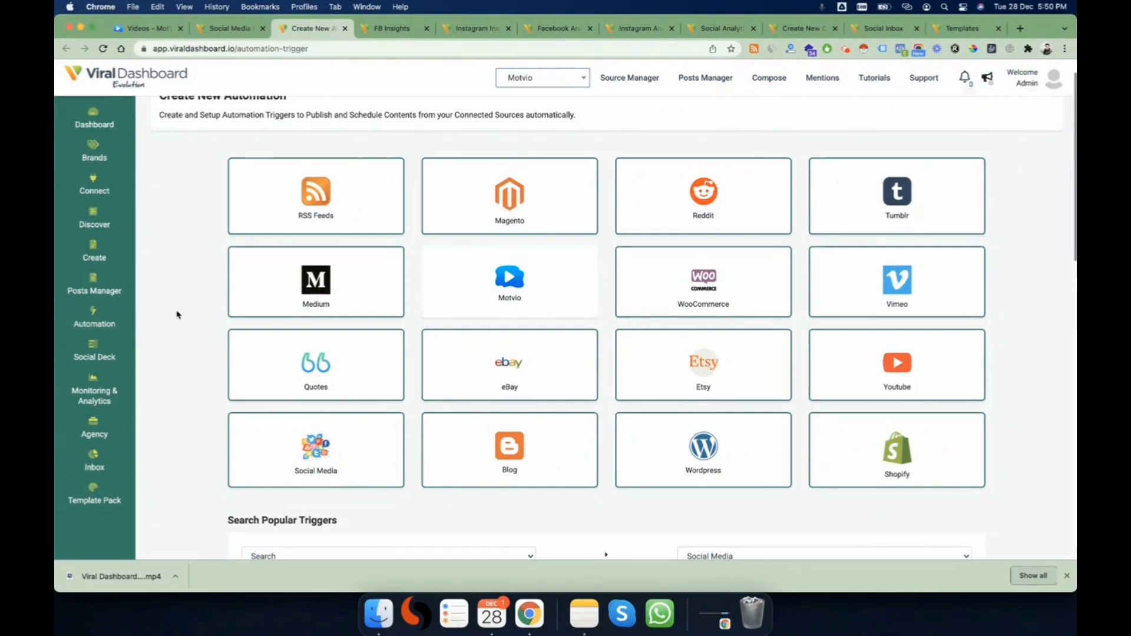
scroll(176, 314, "down", 3)
scroll(176, 314, "down", 2)
scroll(374, 272, "up", 3)
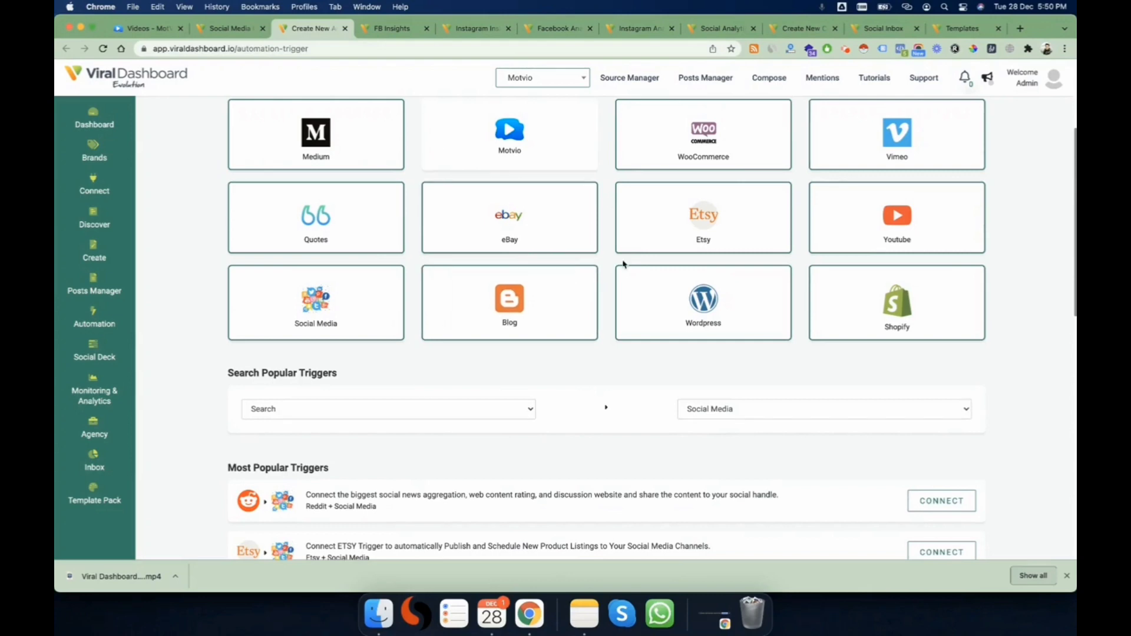
scroll(623, 262, "up", 2)
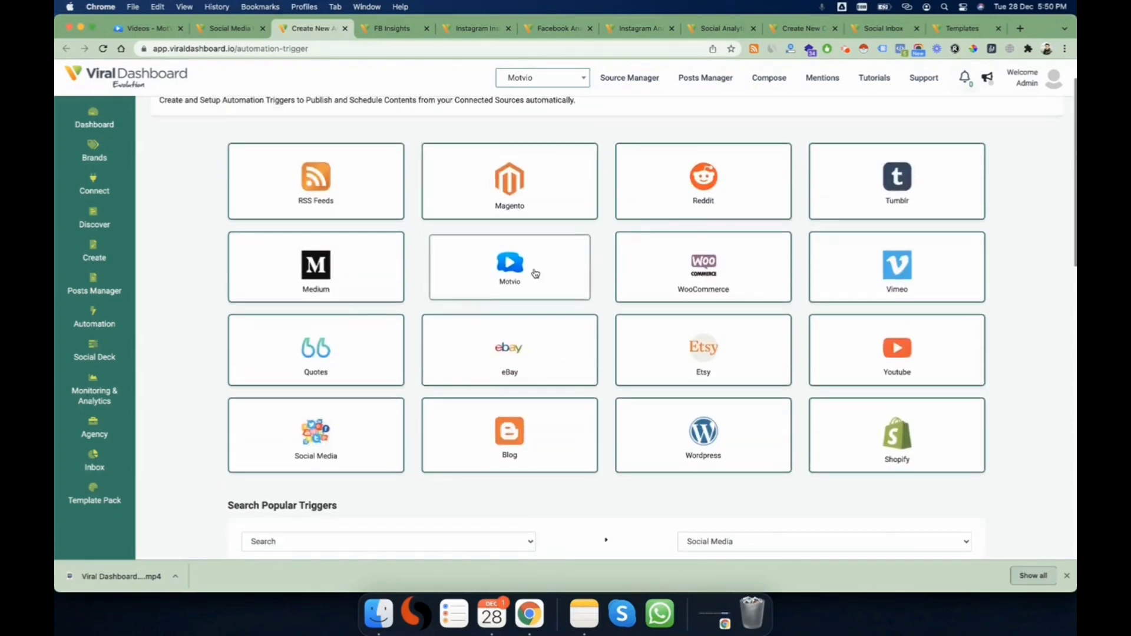
scroll(534, 273, "down", 2)
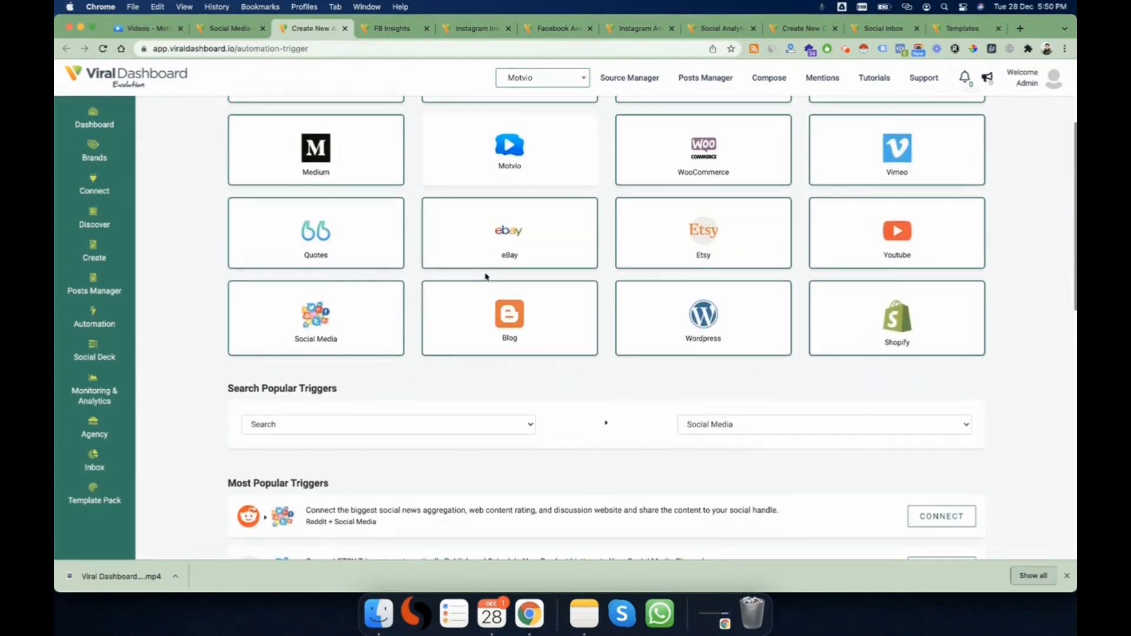
scroll(486, 277, "down", 3)
scroll(486, 277, "down", 2)
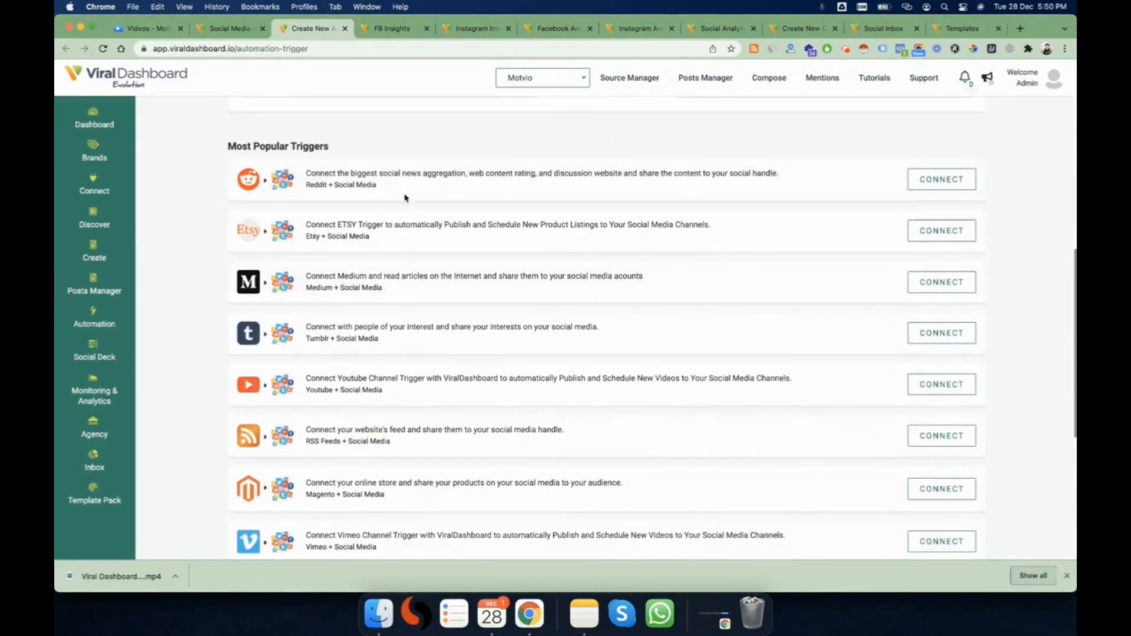
Step: Check the Medium + Social Media trigger's name and Facebook page options, and dismiss the dialog without creating it
scroll(434, 184, "up", 4)
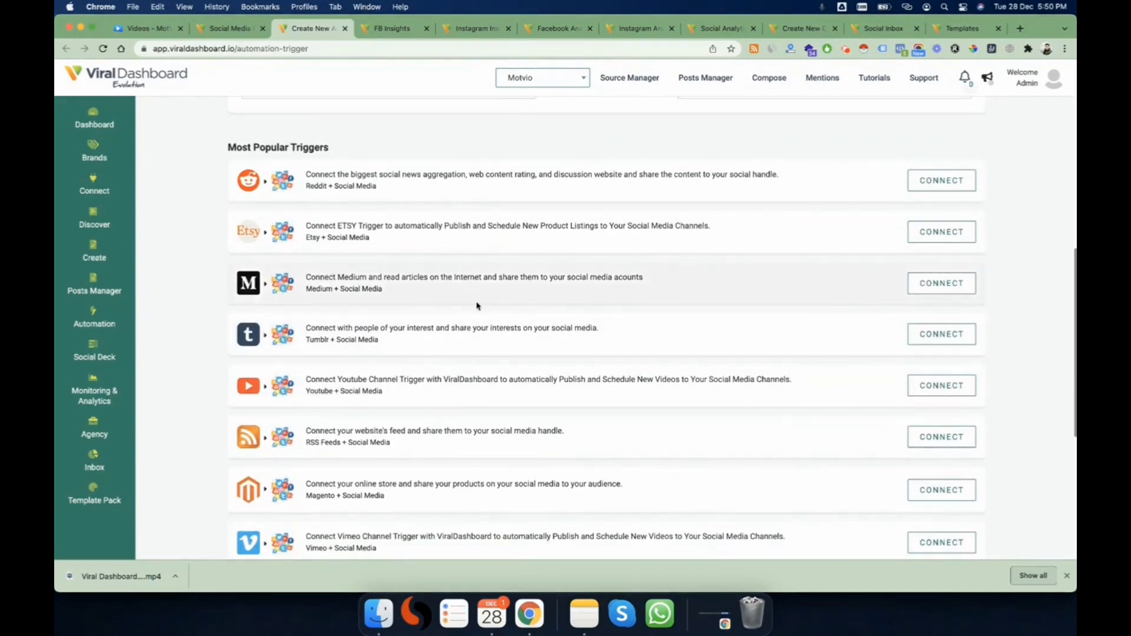
left_click(941, 283)
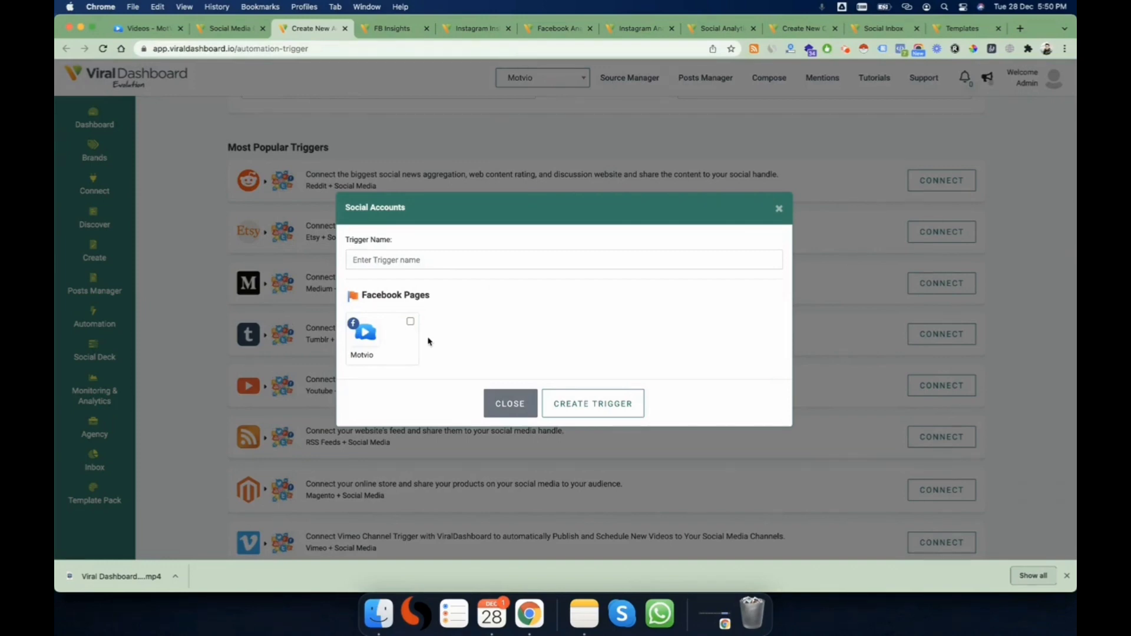
left_click(512, 405)
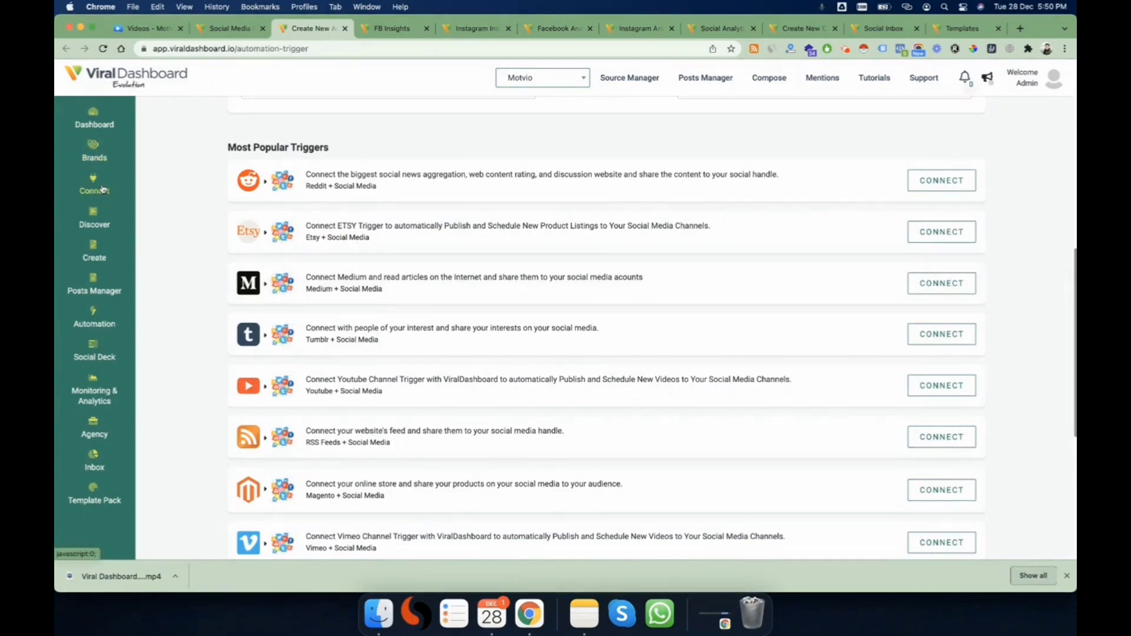
Step: View the Automation and Social Deck options in the main menu and close the Create New Automation browser tab
mouse_move(106, 324)
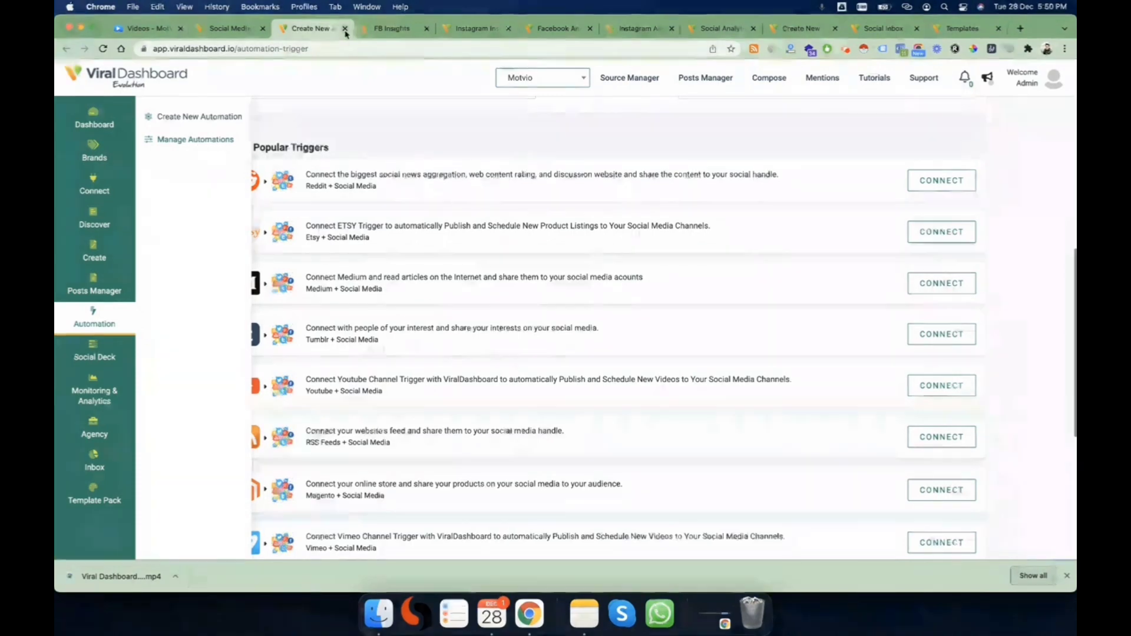
left_click(91, 353)
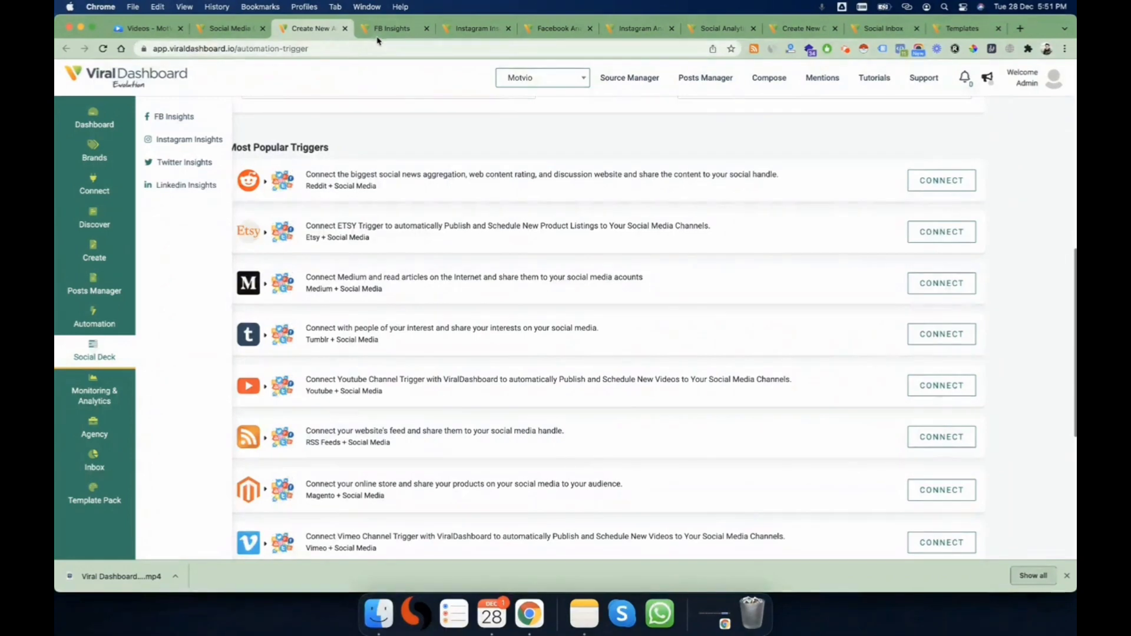
left_click(345, 28)
Step: Check the Facebook page choices for Motvio in FB Insights and switch the active brand to Webliska Technologies
left_click(389, 227)
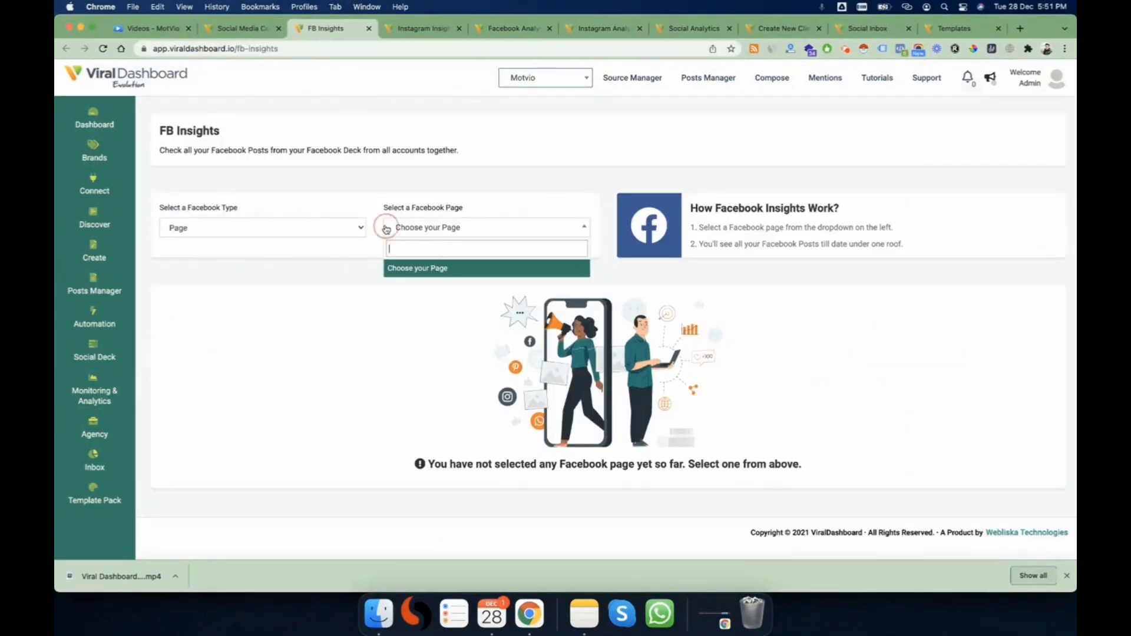
left_click(525, 80)
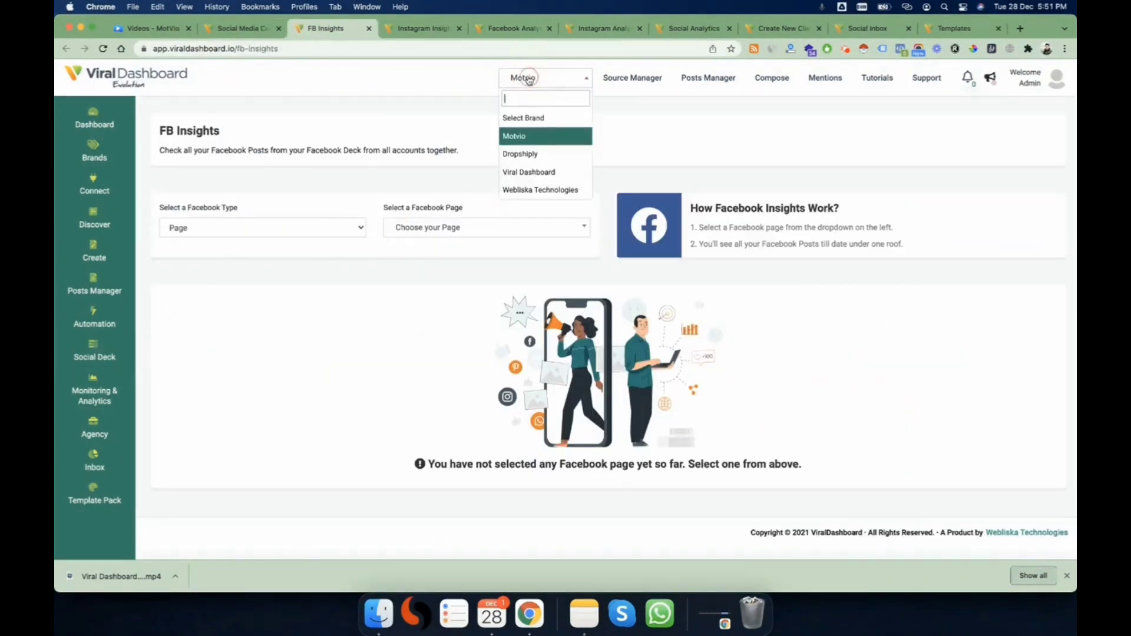
left_click(536, 191)
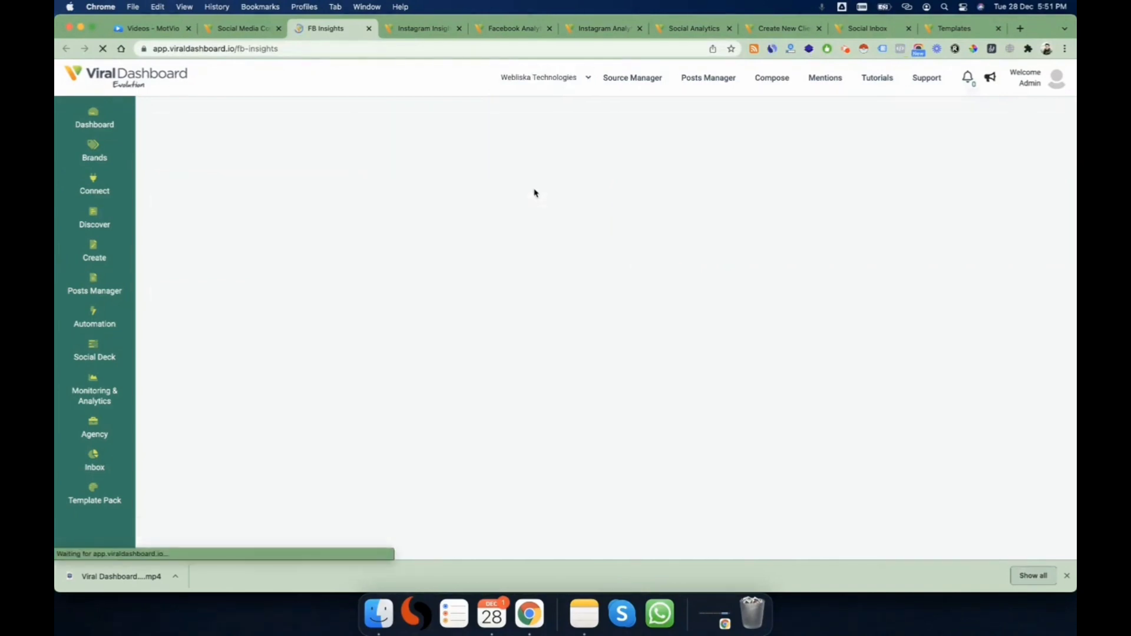
Step: Load the Facebook posts of the WebLiska Technologies page in FB Insights
left_click(446, 225)
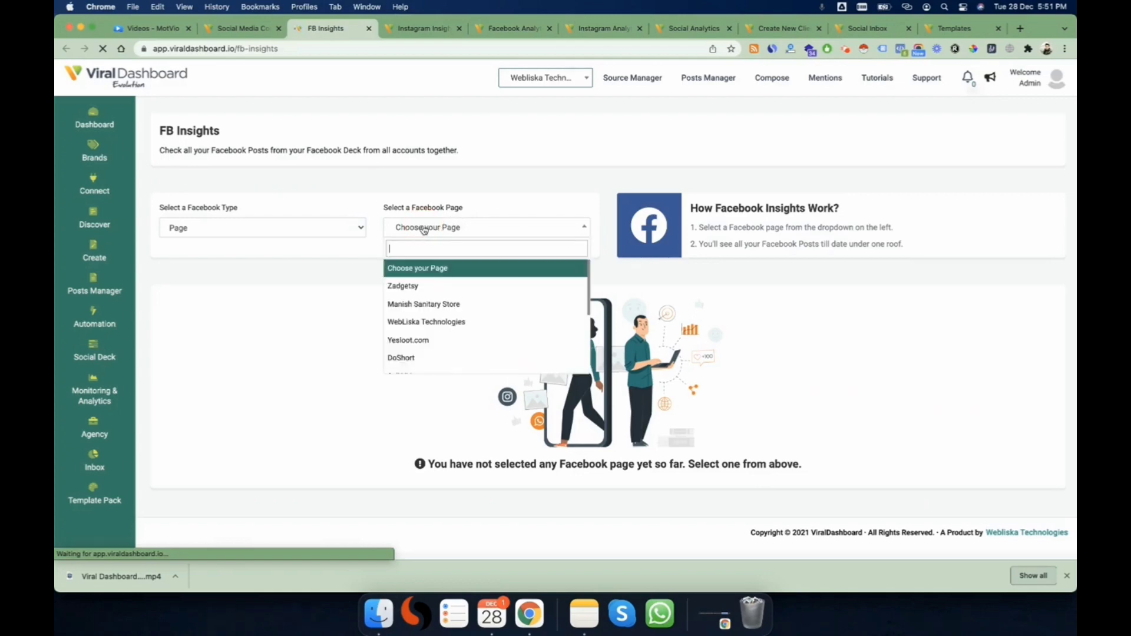
scroll(450, 329, "down", 5)
scroll(450, 330, "up", 2)
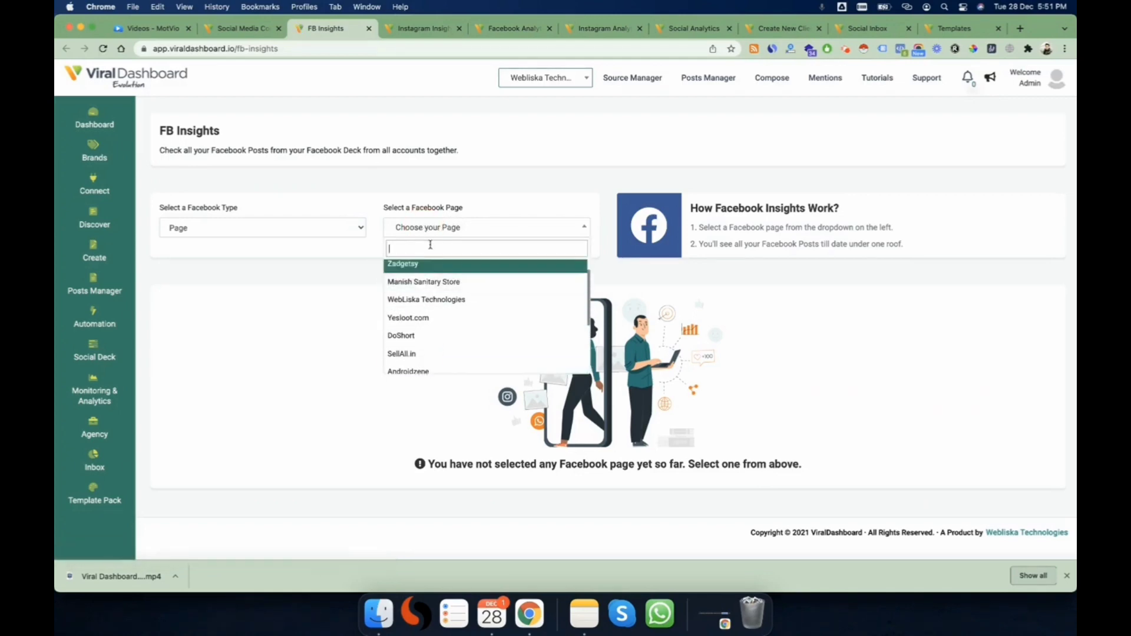
left_click(446, 302)
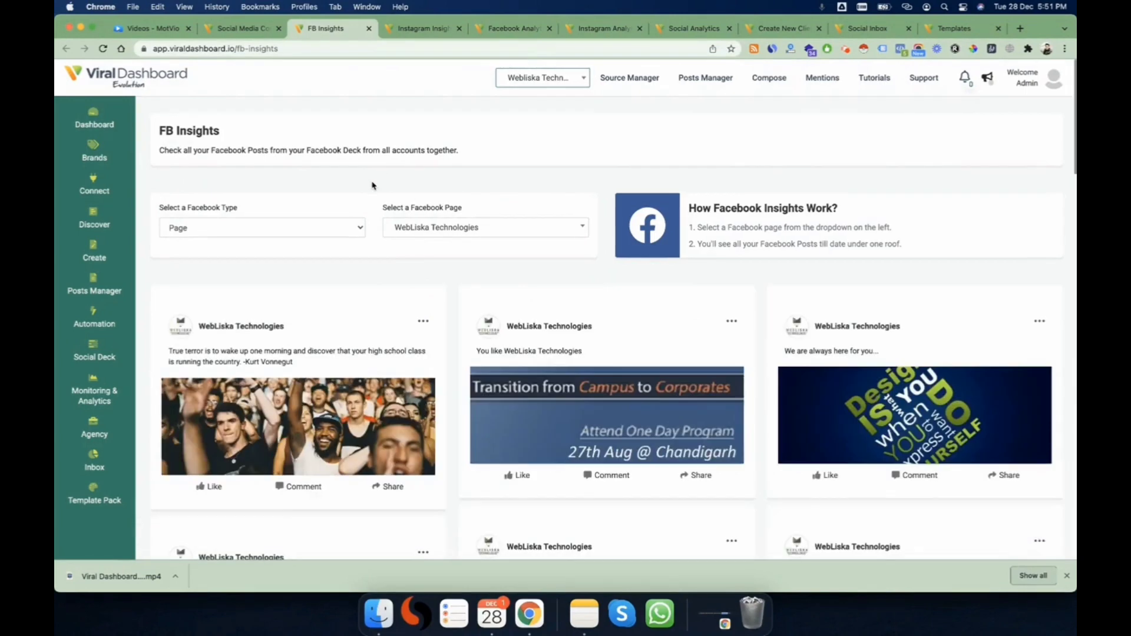
Step: Look through the WebLiska Technologies page's Facebook posts in FB Insights down to the end of the feed
scroll(373, 184, "down", 3)
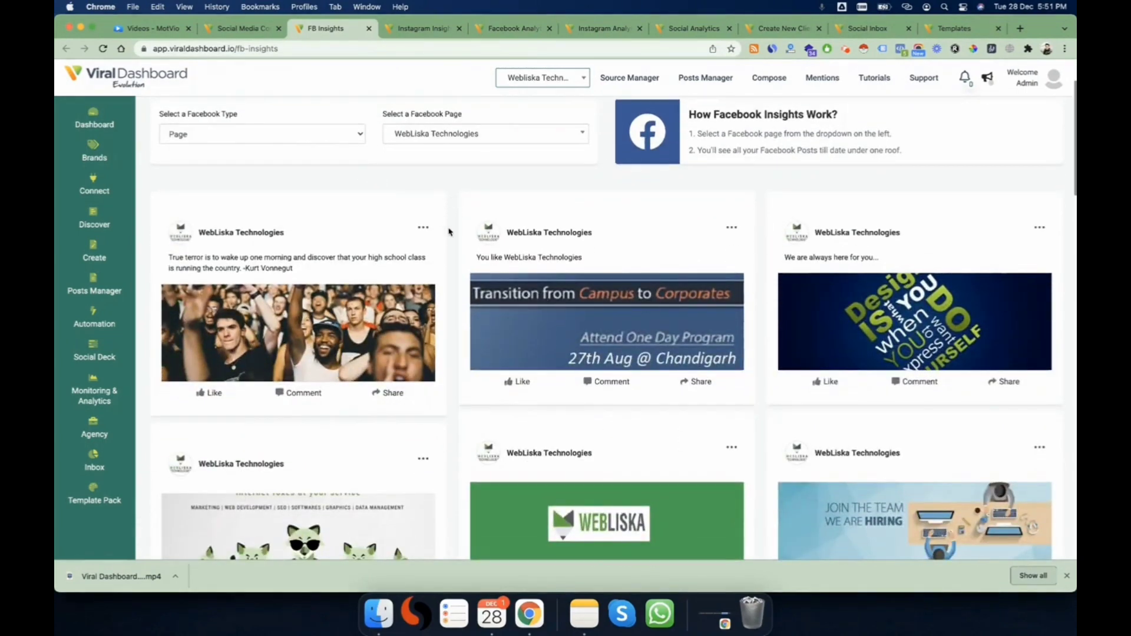
scroll(451, 227, "down", 1)
scroll(449, 232, "down", 1)
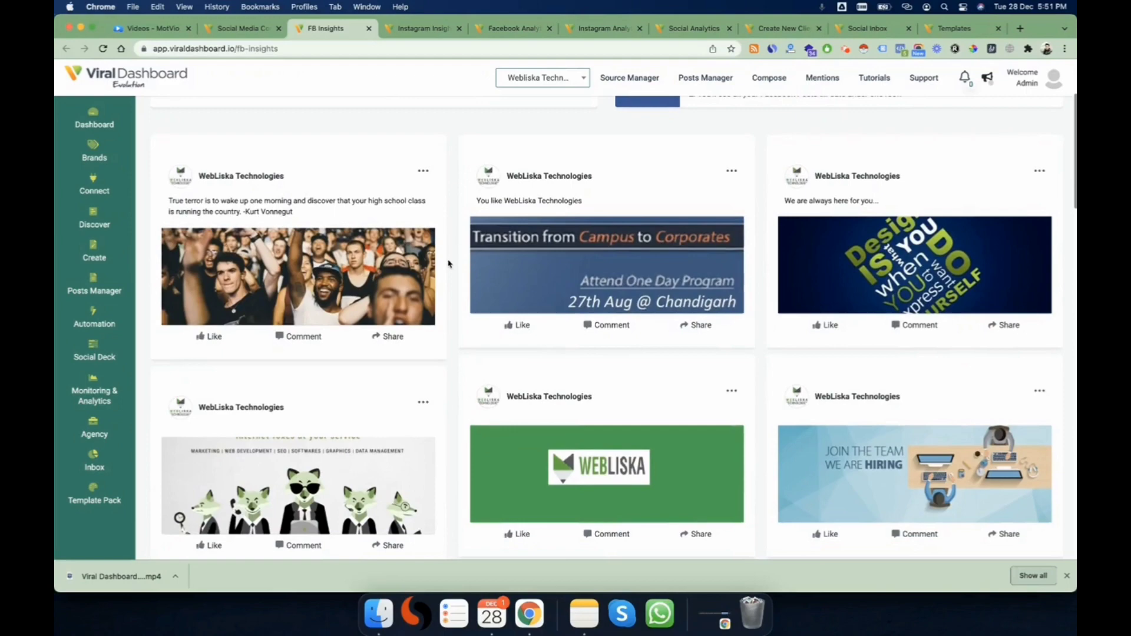
scroll(448, 263, "down", 10)
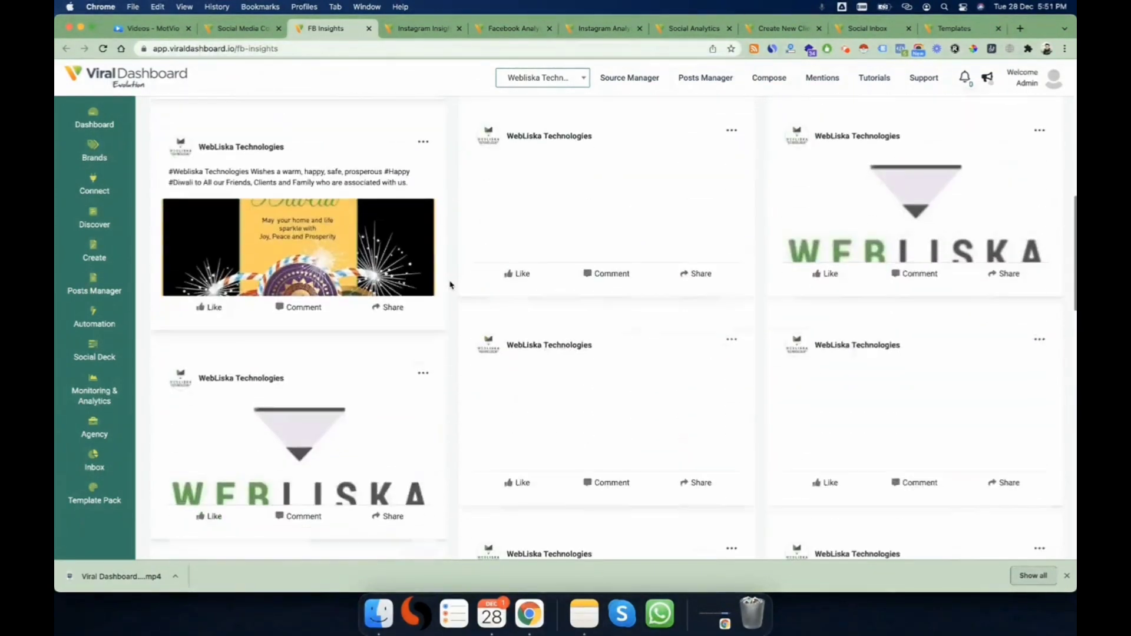
scroll(451, 283, "down", 12)
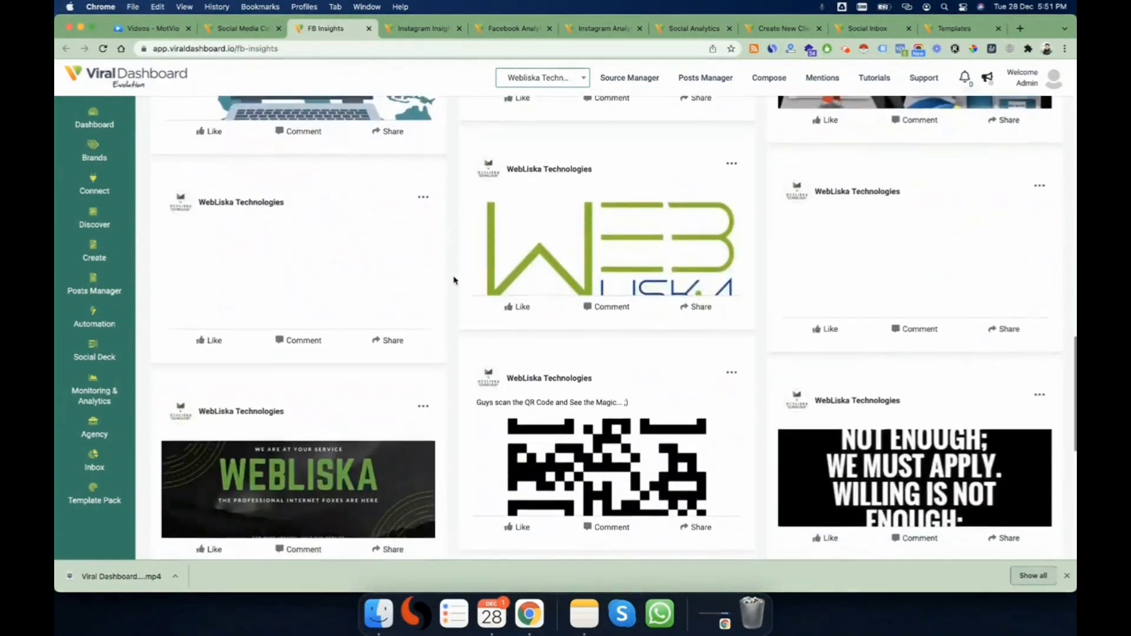
scroll(453, 280, "down", 10)
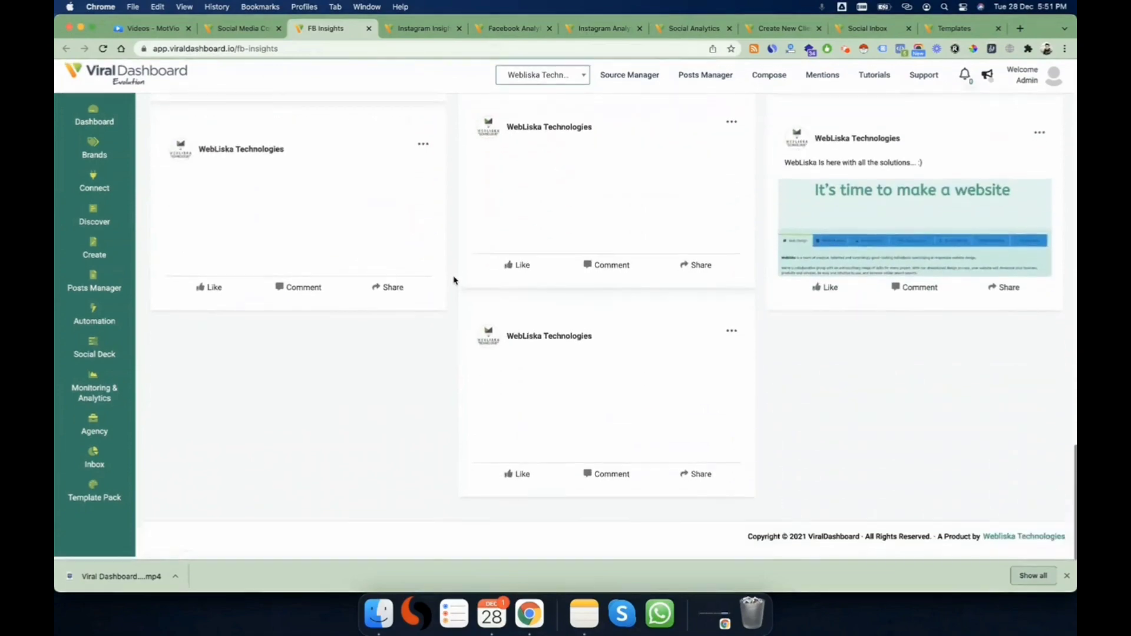
scroll(453, 281, "up", 10)
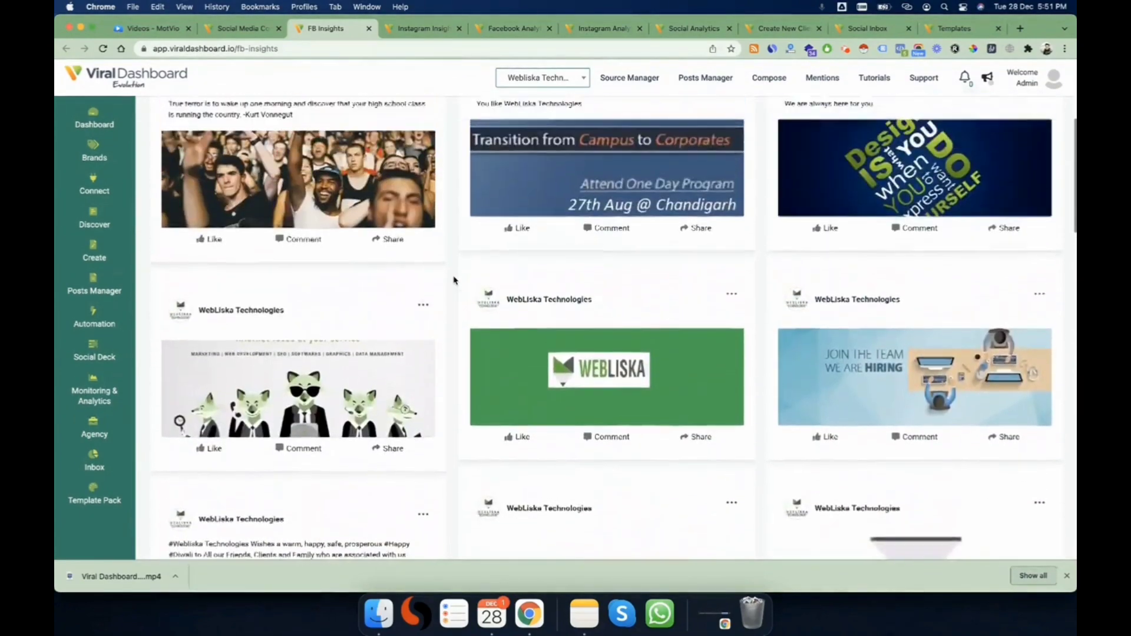
scroll(454, 281, "up", 5)
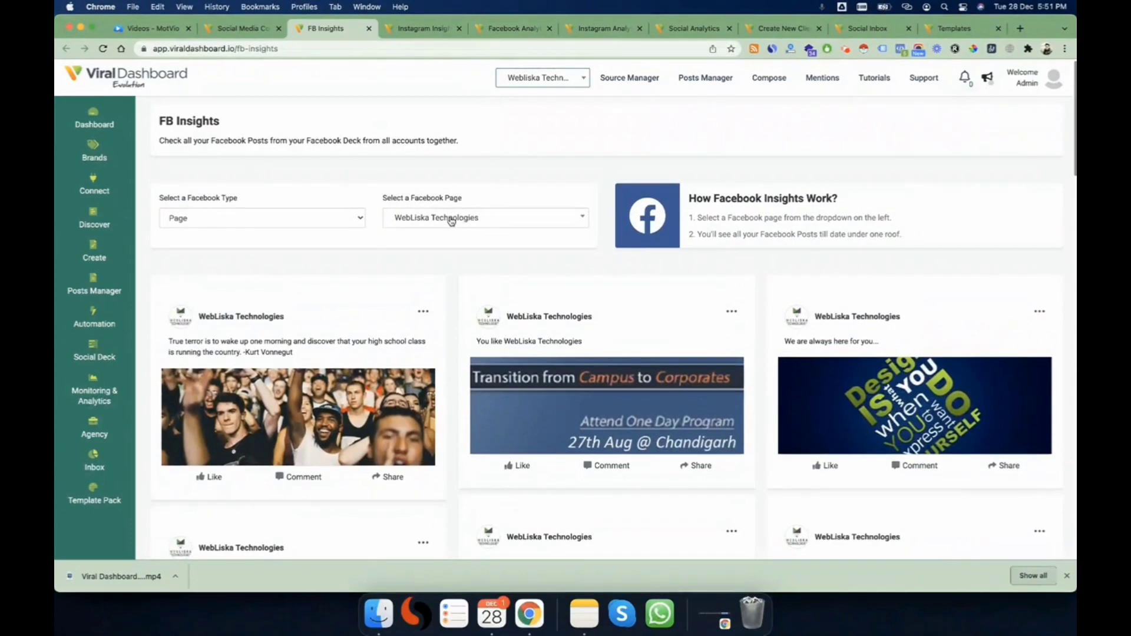
Step: Load the Facebook posts of the Viral Dashboard page in FB Insights
left_click(451, 218)
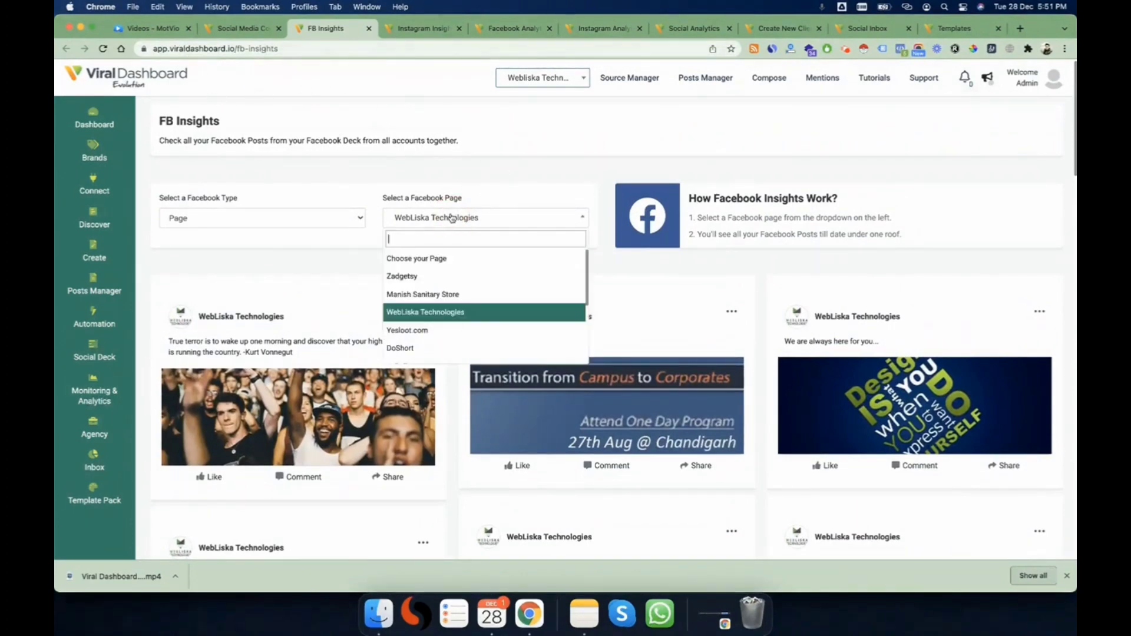
scroll(450, 331, "down", 2)
scroll(442, 321, "down", 3)
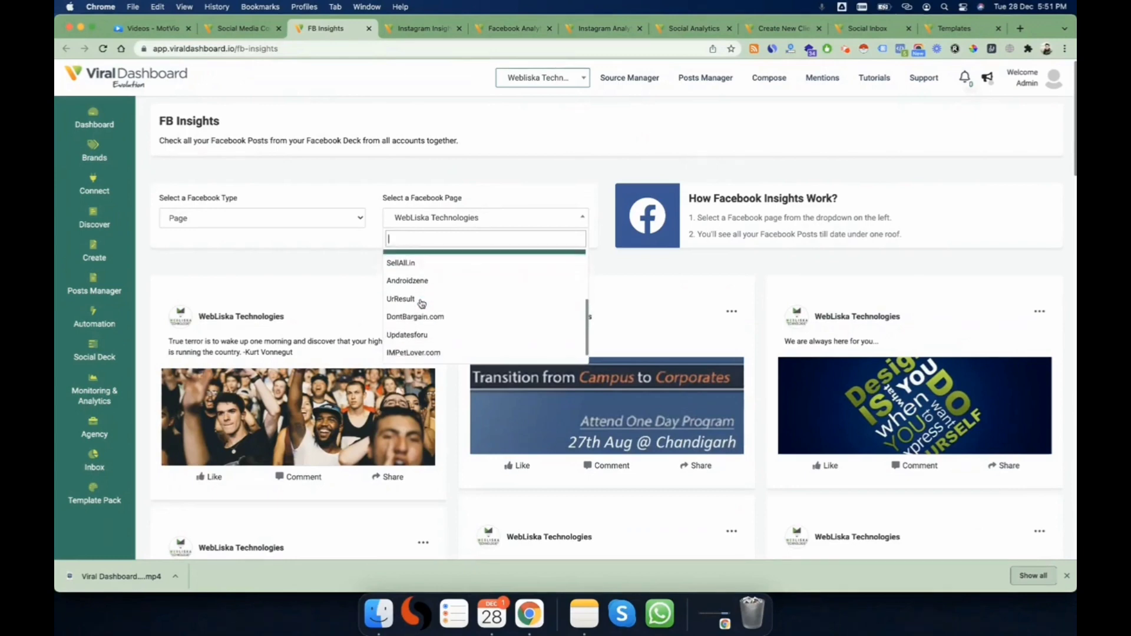
scroll(440, 318, "down", 1)
left_click(417, 330)
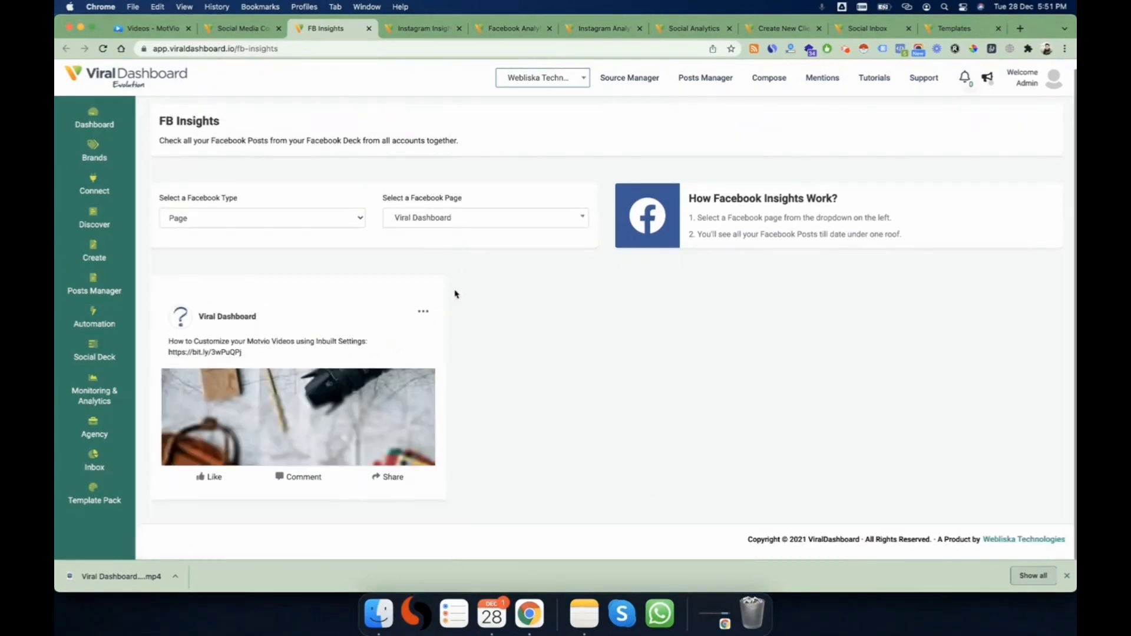
Step: Switch FB Insights to the Zadgetsy page and look through its Facebook posts
left_click(428, 223)
scroll(442, 312, "up", 5)
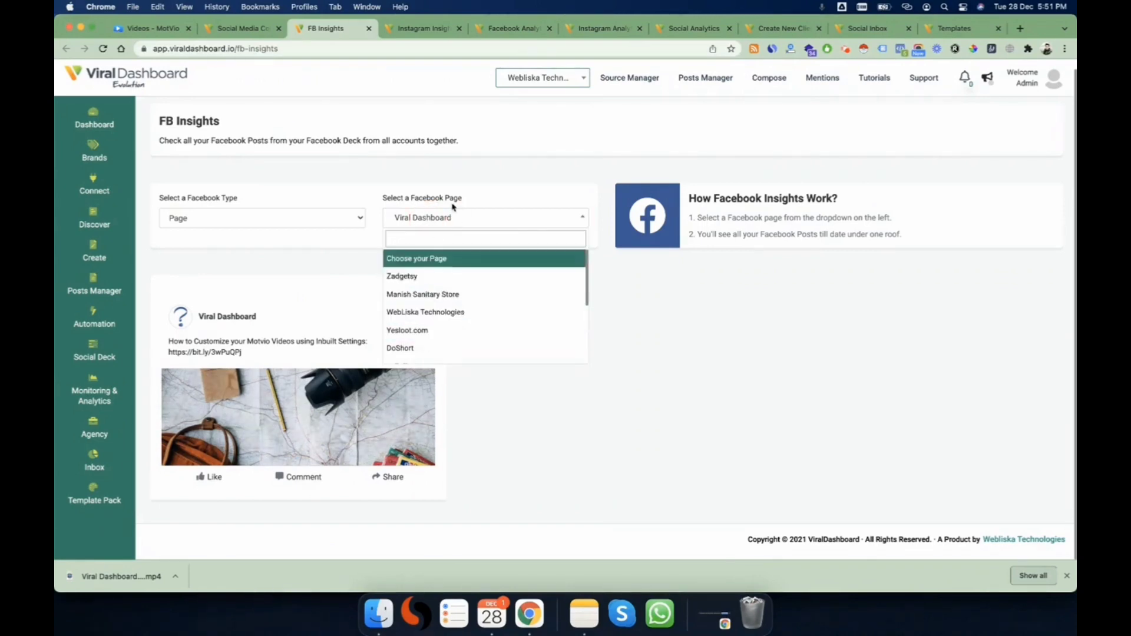
left_click(412, 276)
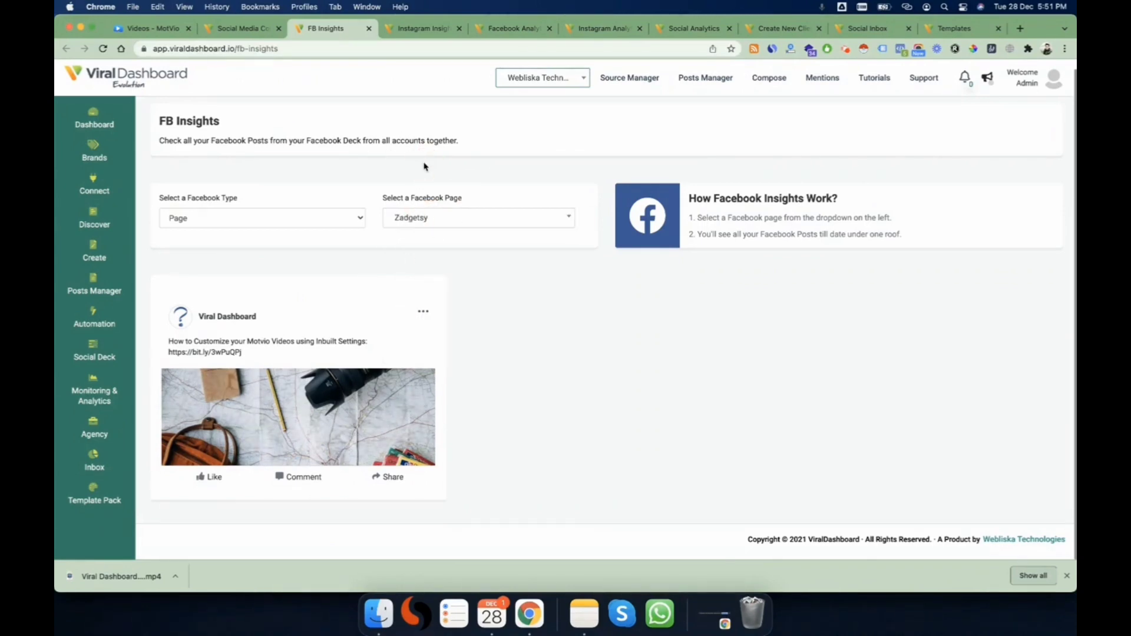
scroll(457, 303, "down", 5)
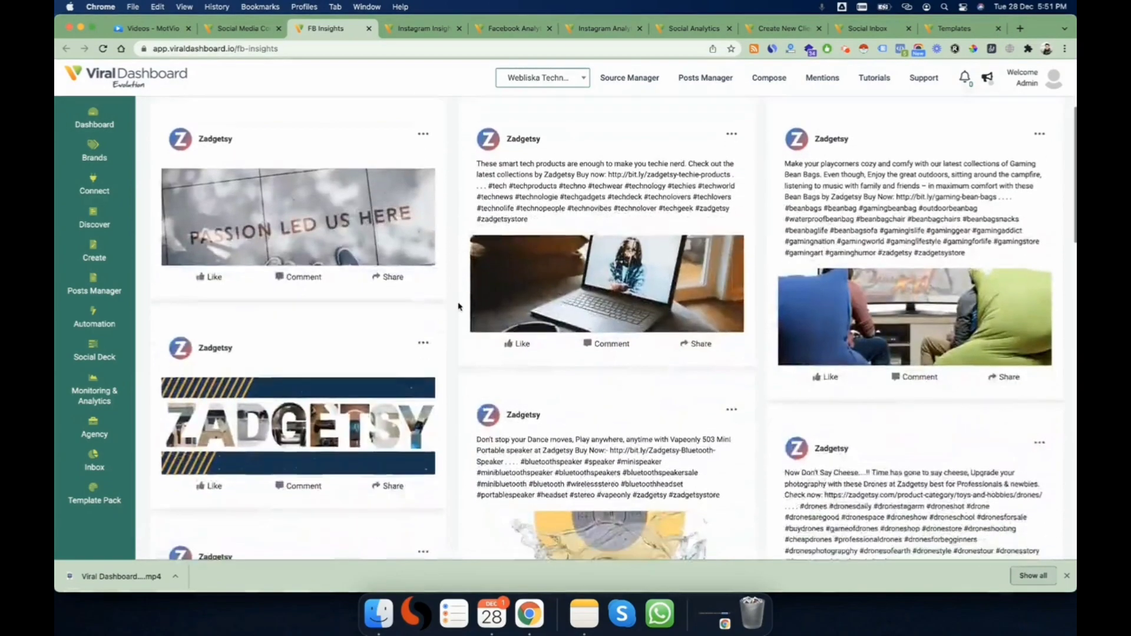
scroll(458, 305, "down", 6)
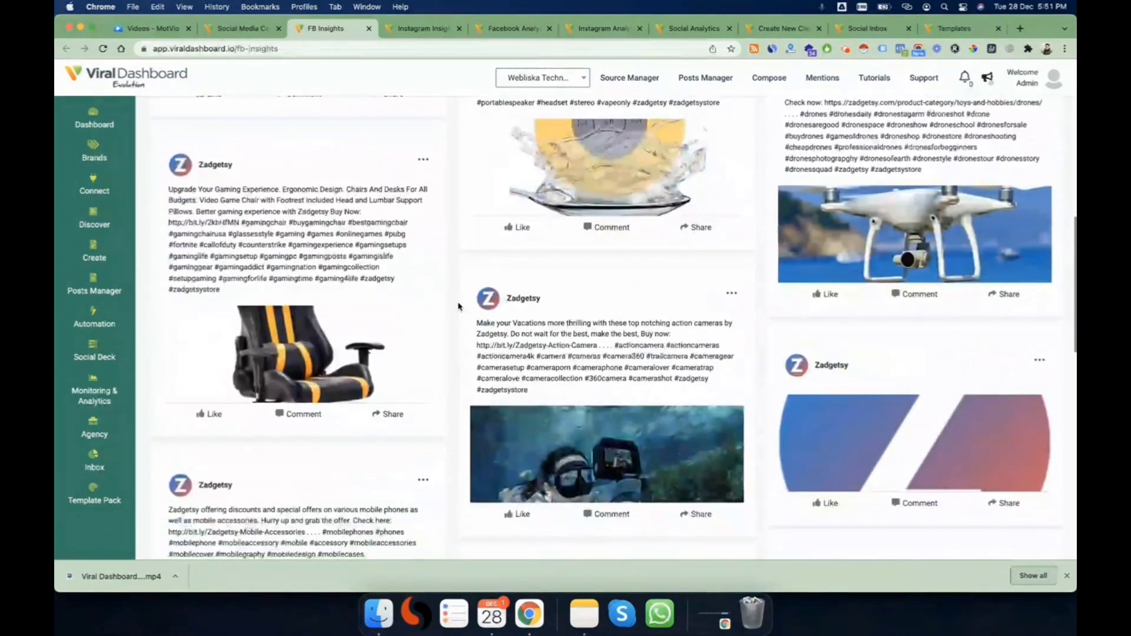
scroll(458, 306, "up", 11)
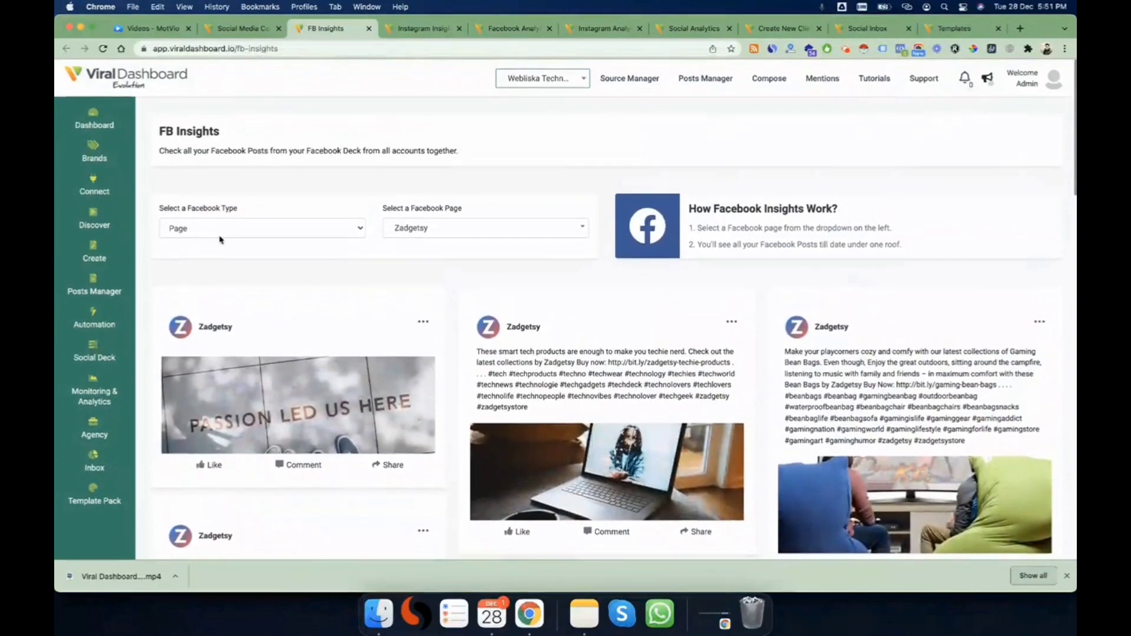
Step: View the Social Deck options, and close the Instagram Insights and FB Insights browser tabs
left_click(119, 352)
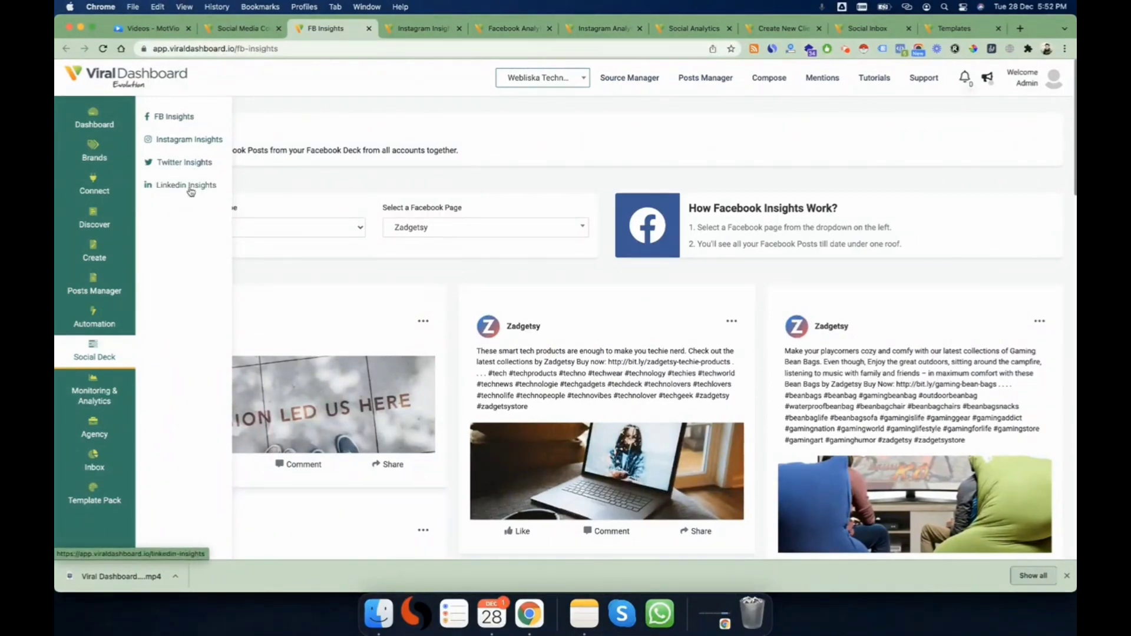
left_click(443, 36)
left_click(460, 31)
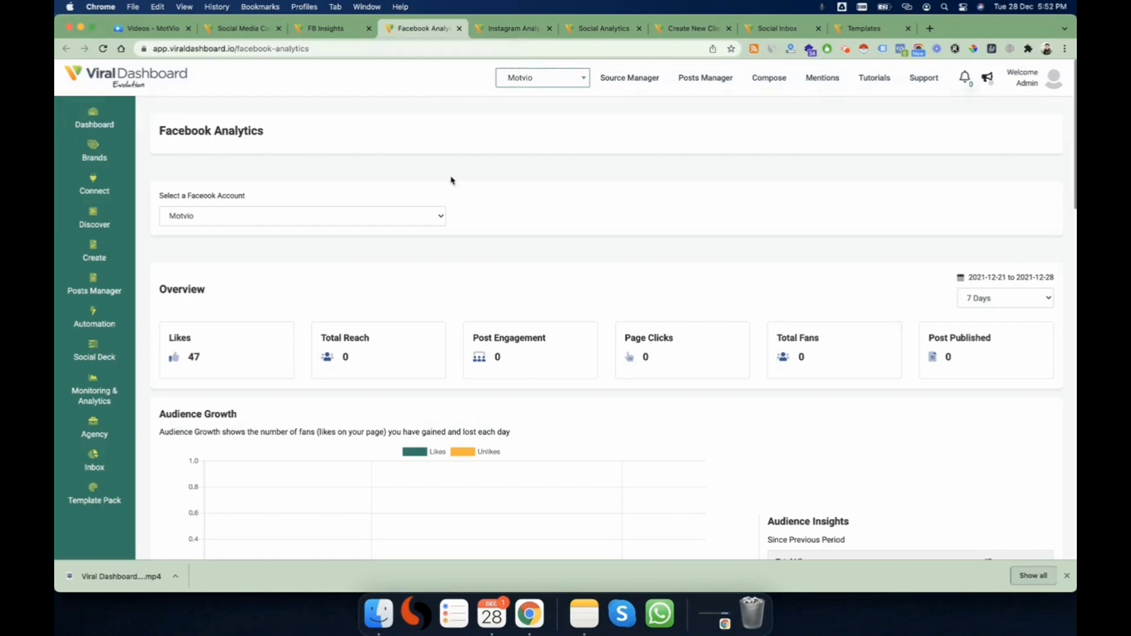
left_click(355, 31)
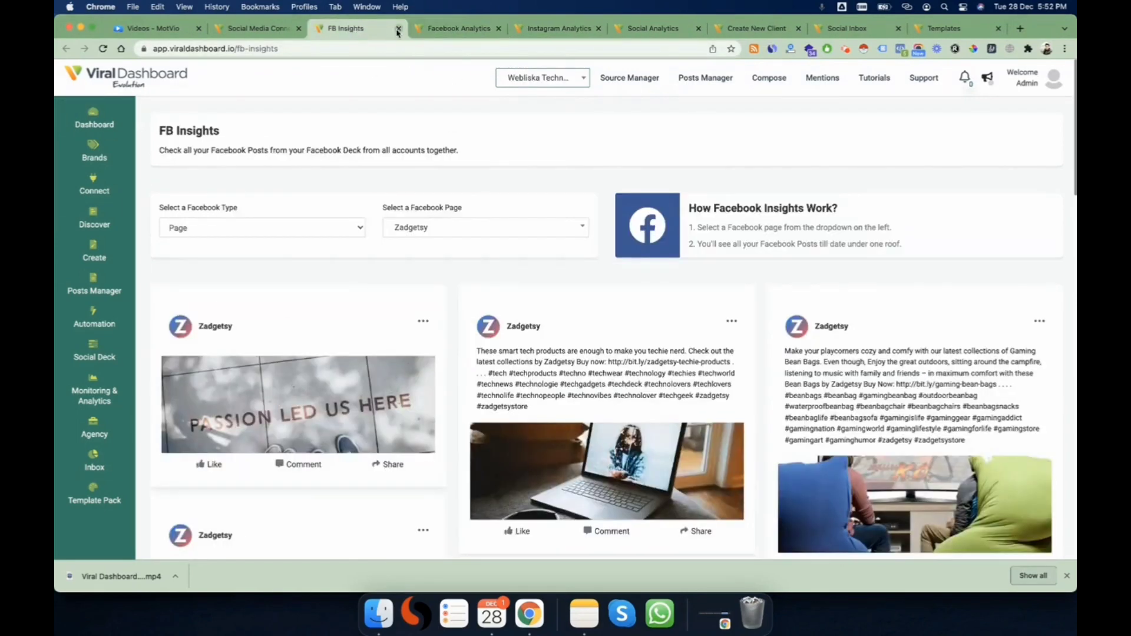
left_click(398, 28)
Step: Look over Motvio's overview in Facebook Analytics and view the Monitoring & Analytics options in the main menu
scroll(213, 277, "down", 3)
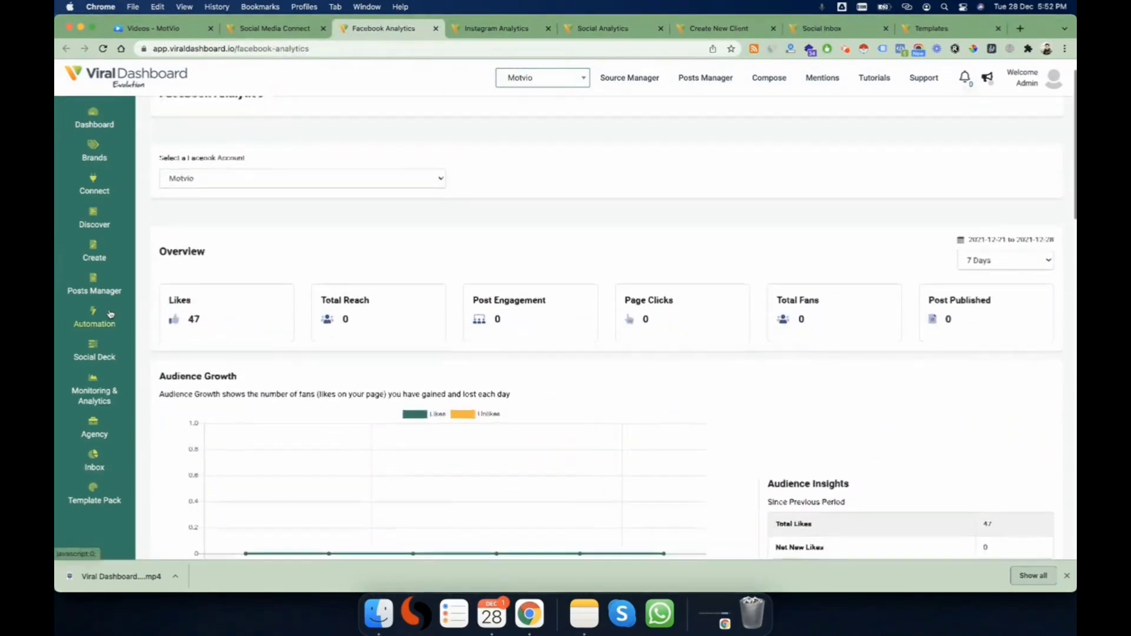
left_click(99, 389)
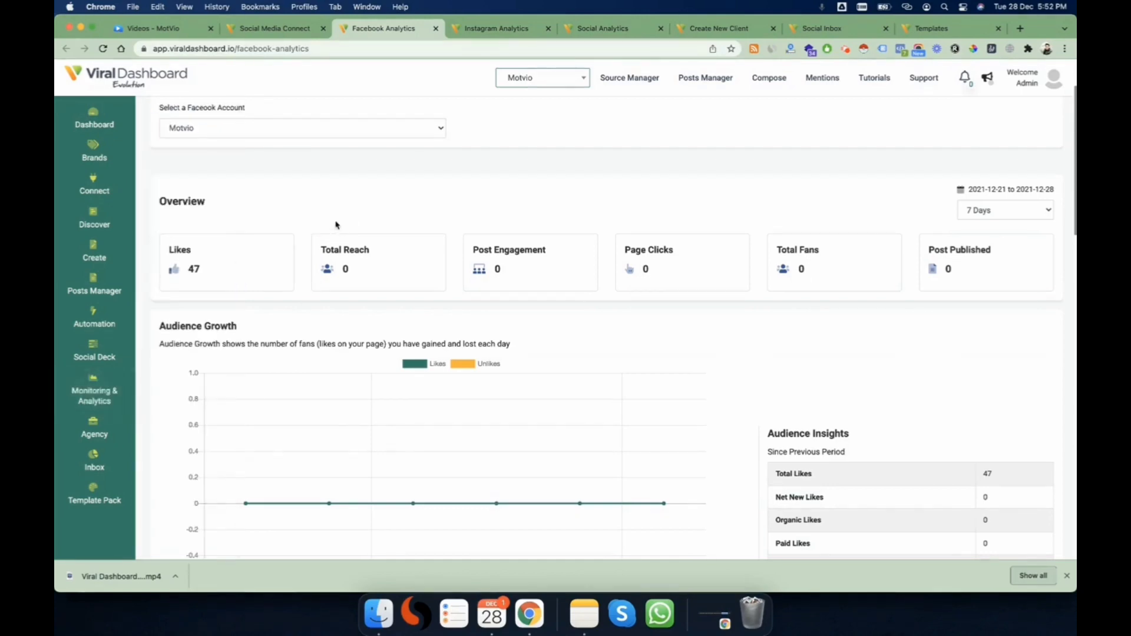
scroll(335, 225, "up", 3)
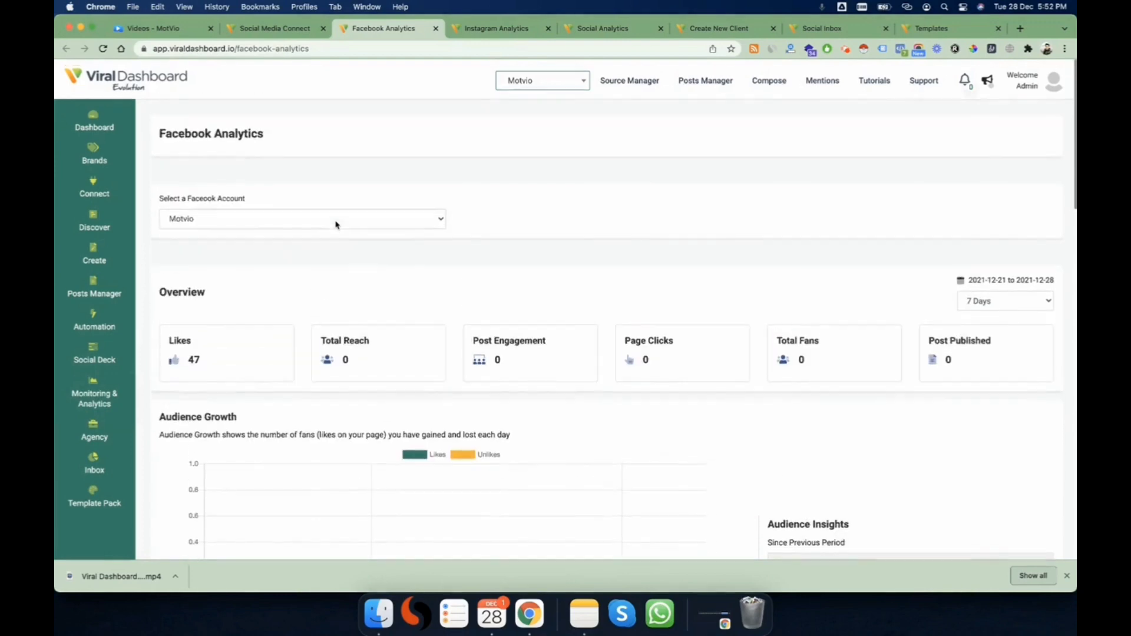
Step: Reload Facebook Analytics for the Webliska Technologies brand and show the analytics of the WebLiskaTechnologies account
left_click(104, 50)
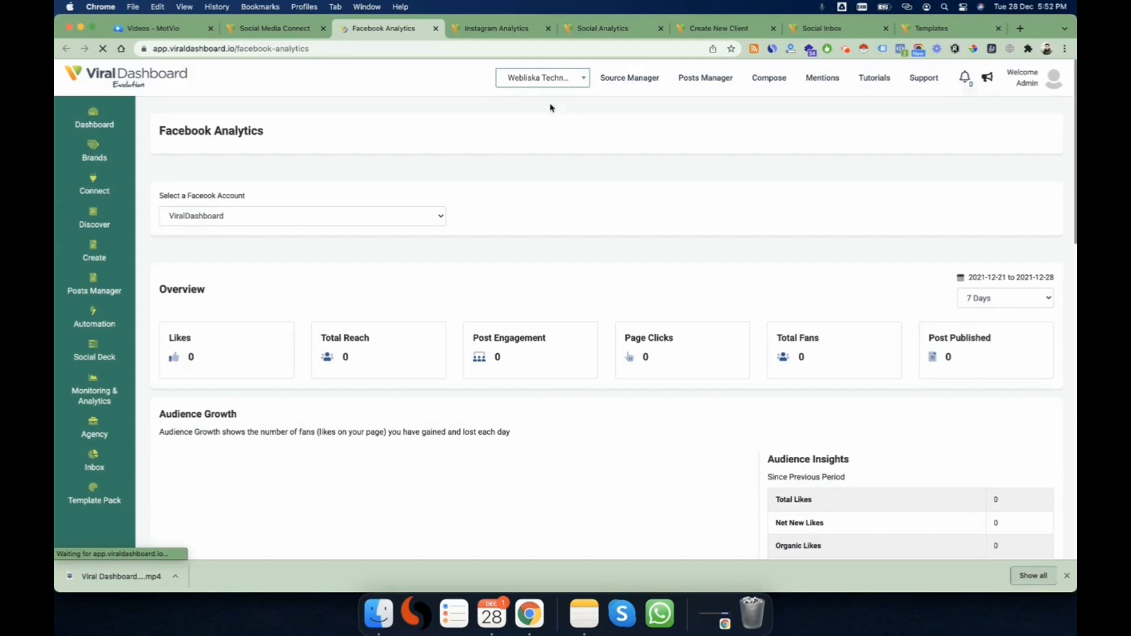
scroll(505, 176, "down", 1)
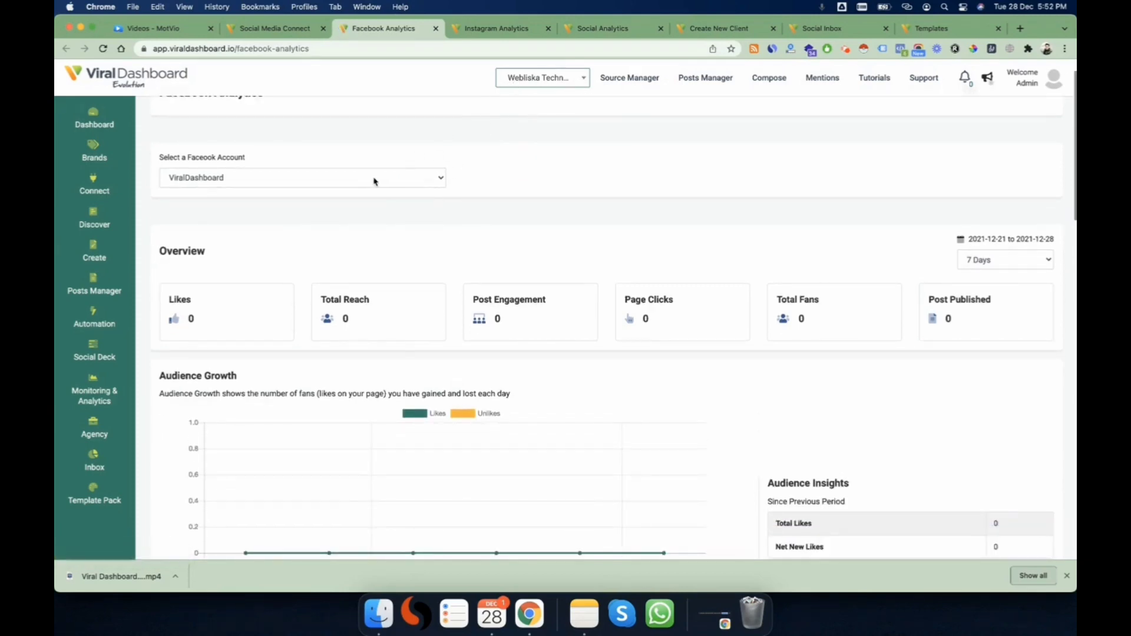
left_click(375, 181)
left_click(292, 296)
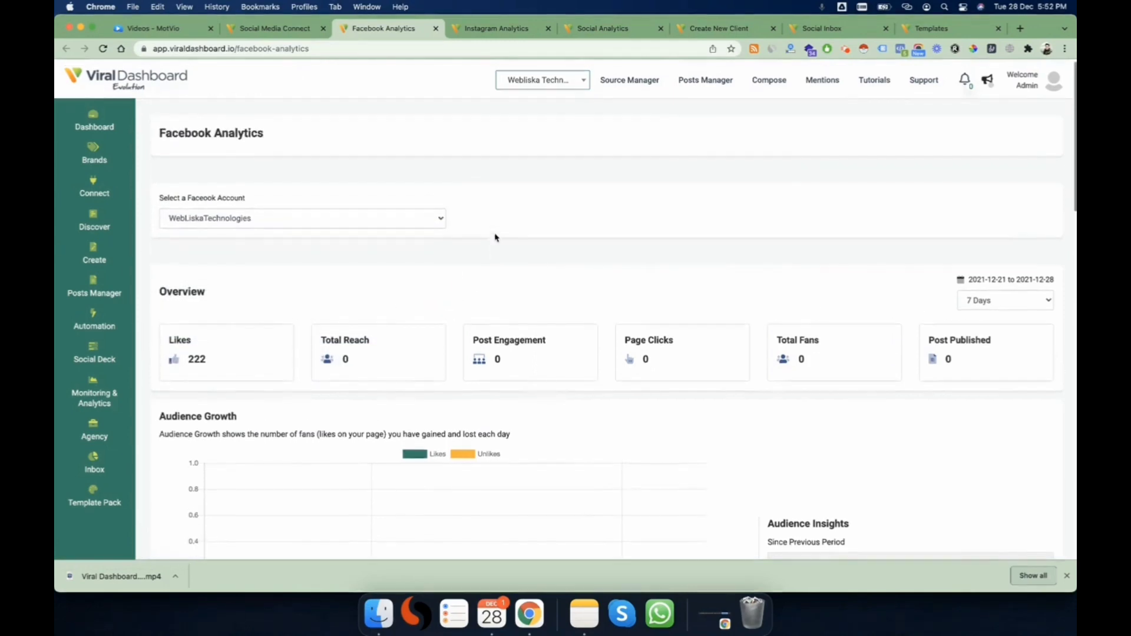
left_click(238, 219)
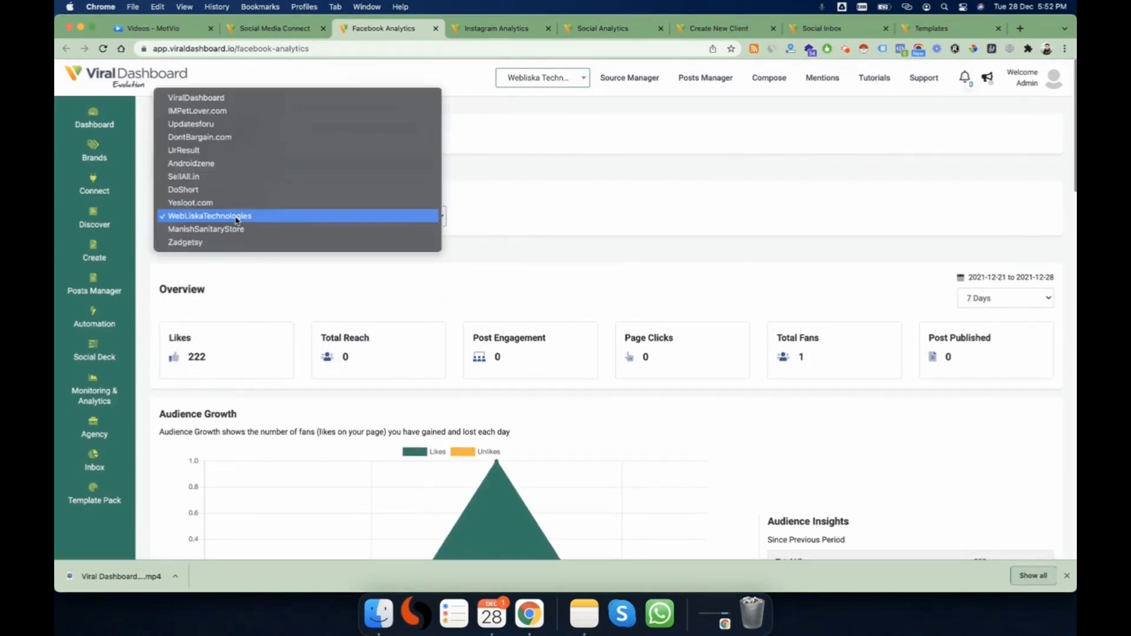
left_click(536, 221)
Step: Set the Facebook Analytics overview's date range to 30 days
scroll(447, 260, "down", 2)
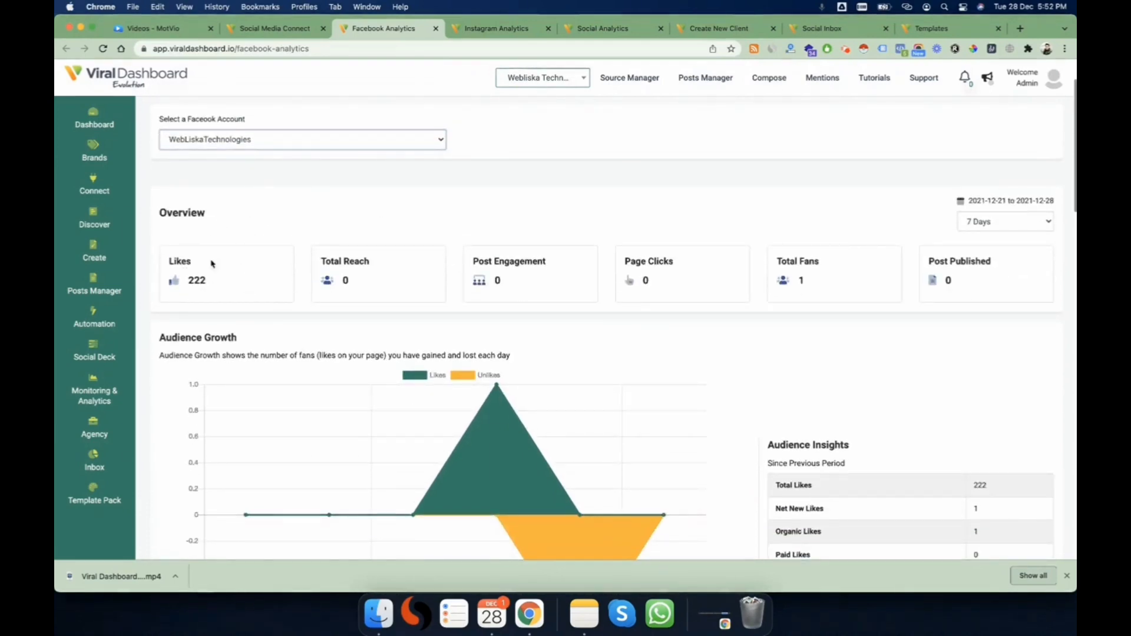
scroll(411, 268, "down", 2)
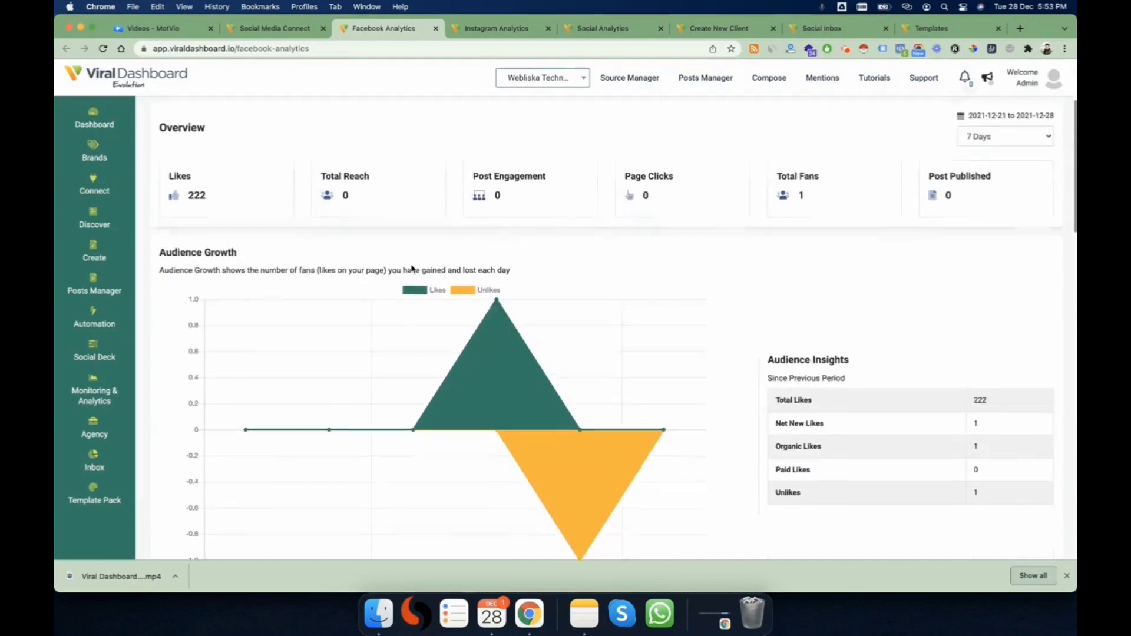
left_click(1025, 137)
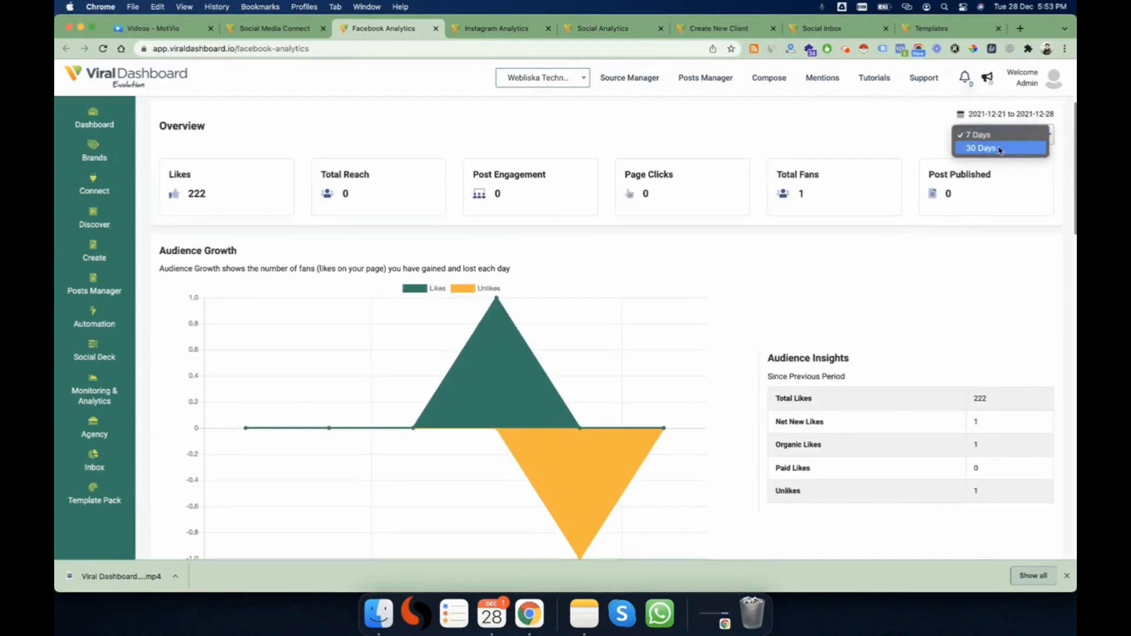
left_click(1003, 149)
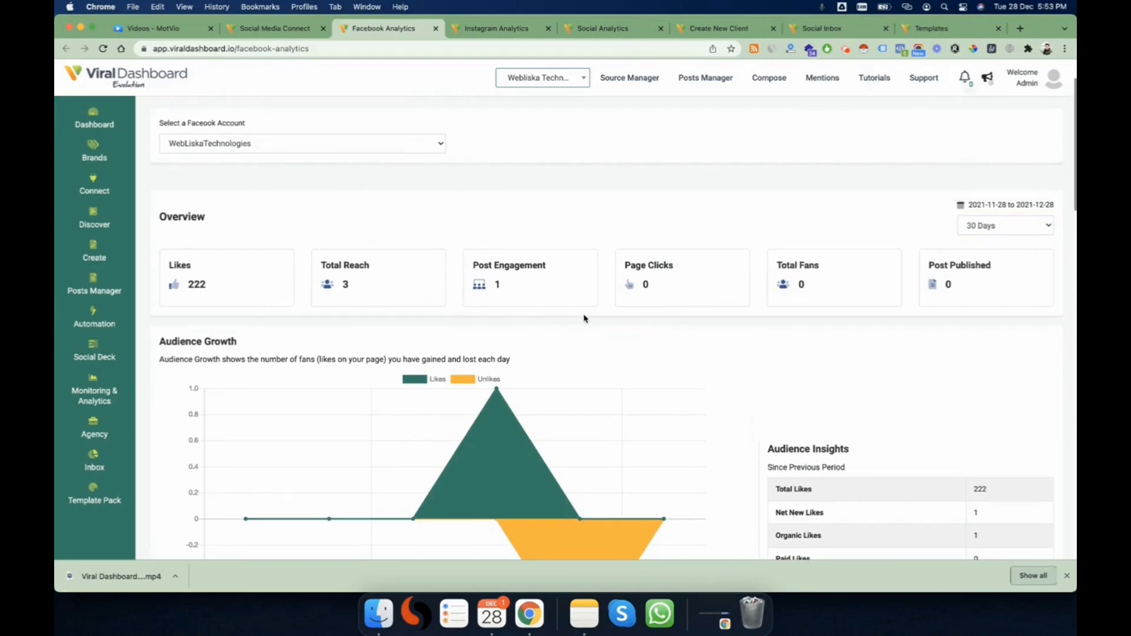
Step: Examine the WebLiskaTechnologies account's audience growth, engagement, active fans, demographic and location analytics
scroll(584, 318, "down", 2)
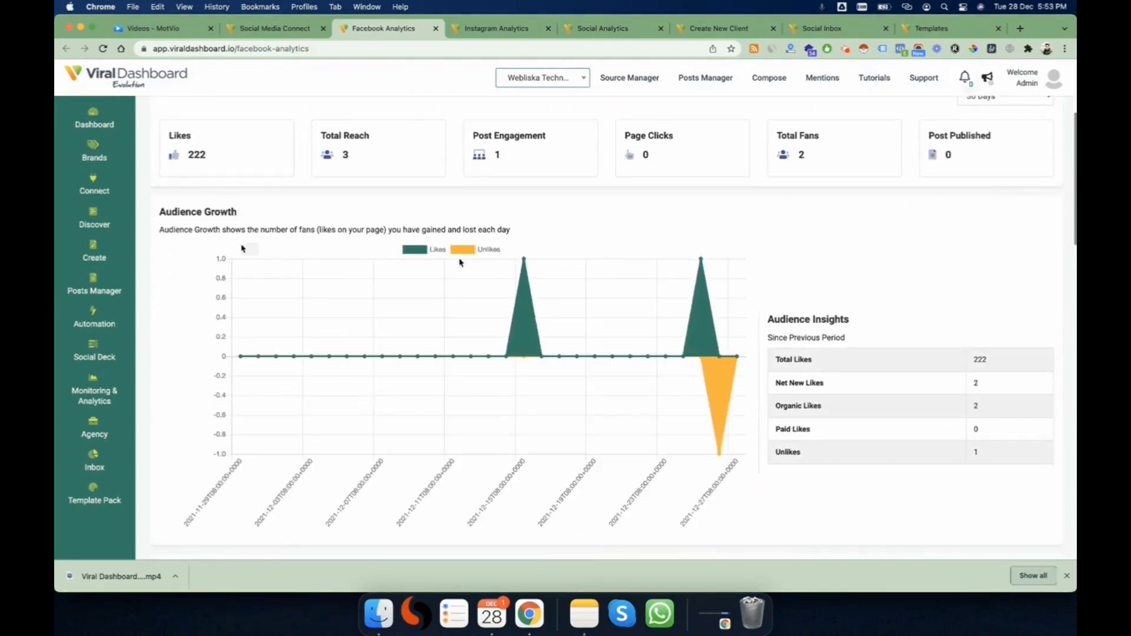
scroll(553, 368, "down", 2)
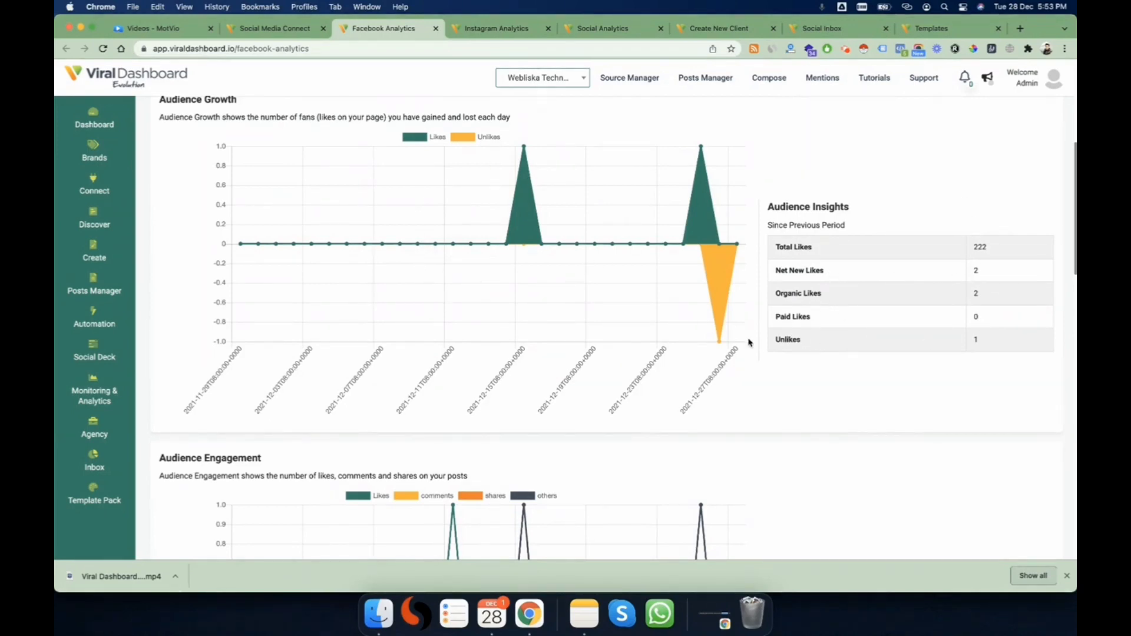
scroll(749, 342, "down", 5)
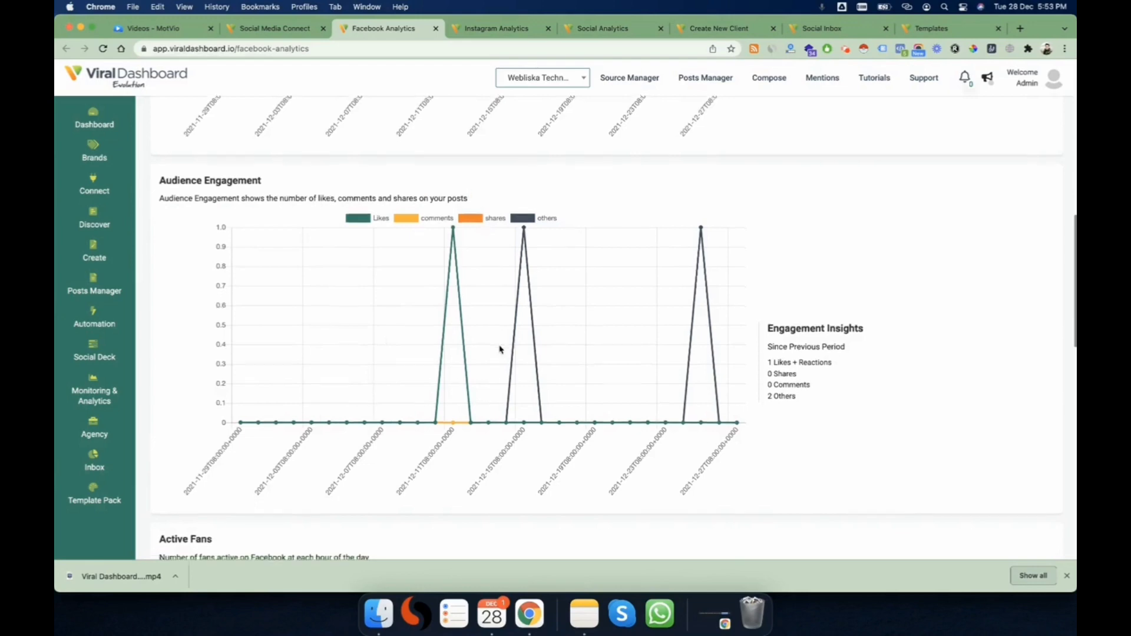
scroll(500, 349, "down", 8)
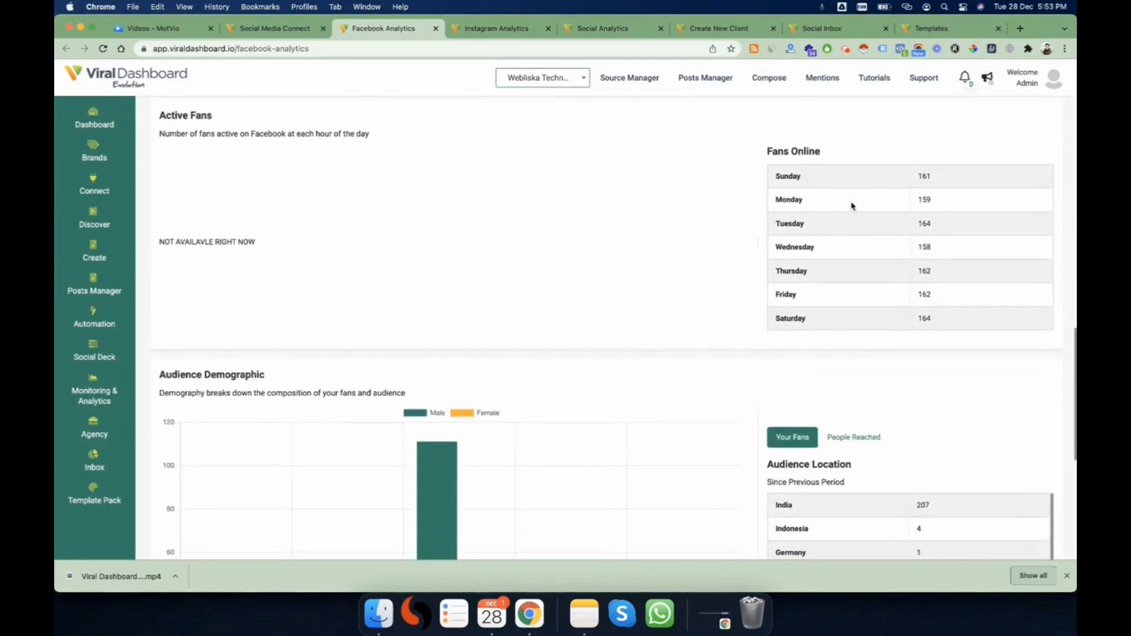
scroll(490, 332, "down", 4)
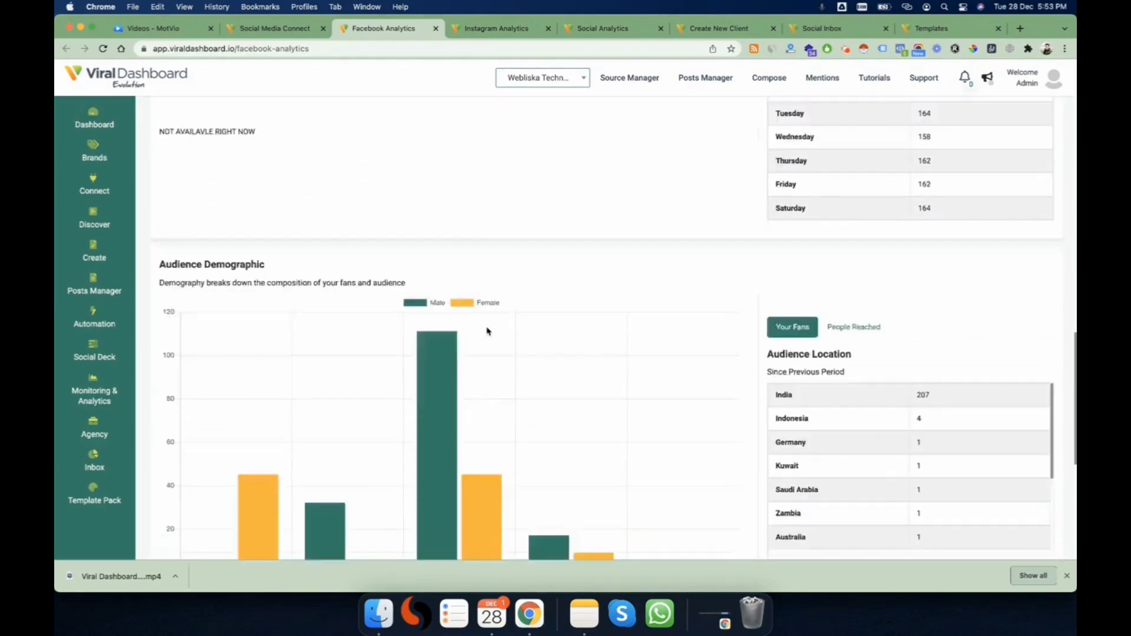
scroll(755, 279, "down", 1)
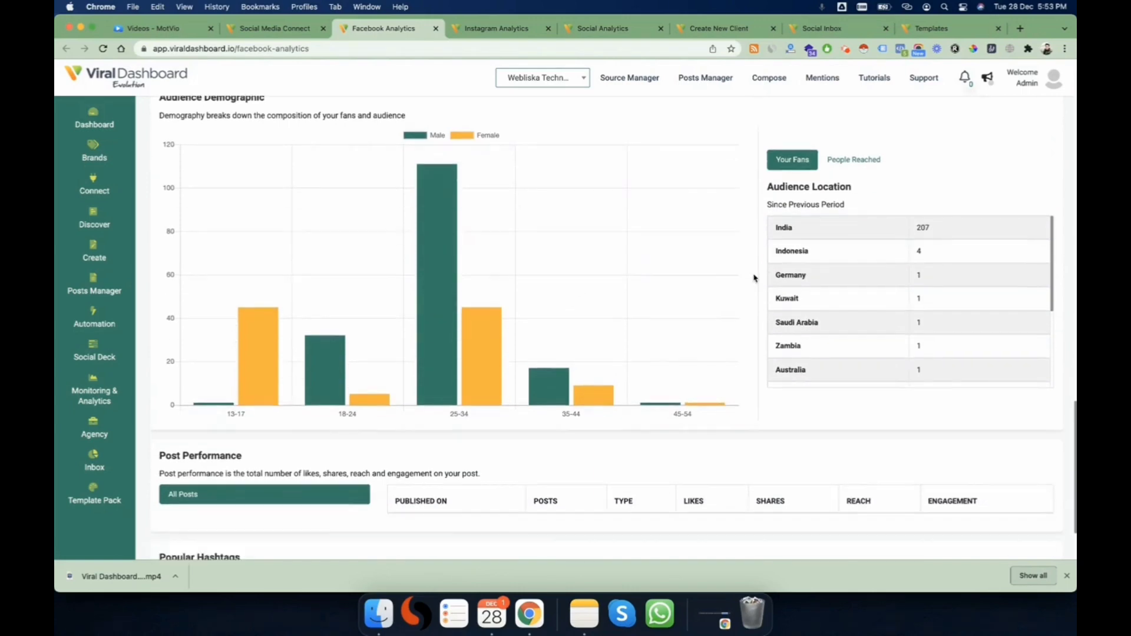
Step: Look over the Post Performance and Popular Hashtags sections of the WebLiskaTechnologies account's Facebook analytics
scroll(546, 281, "down", 2)
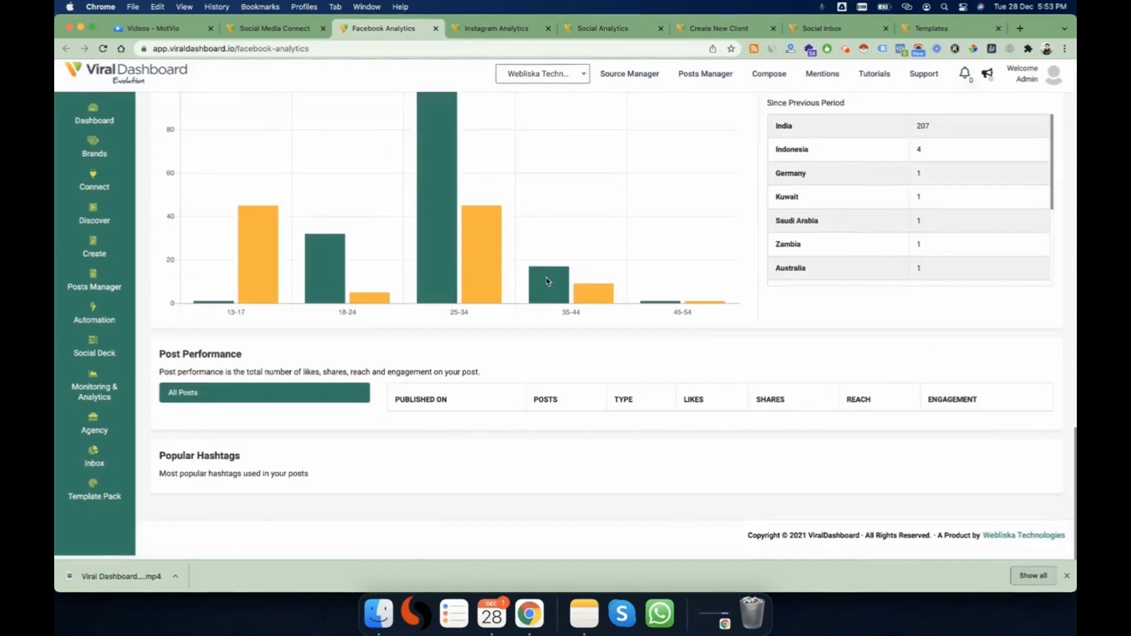
scroll(546, 320, "up", 1)
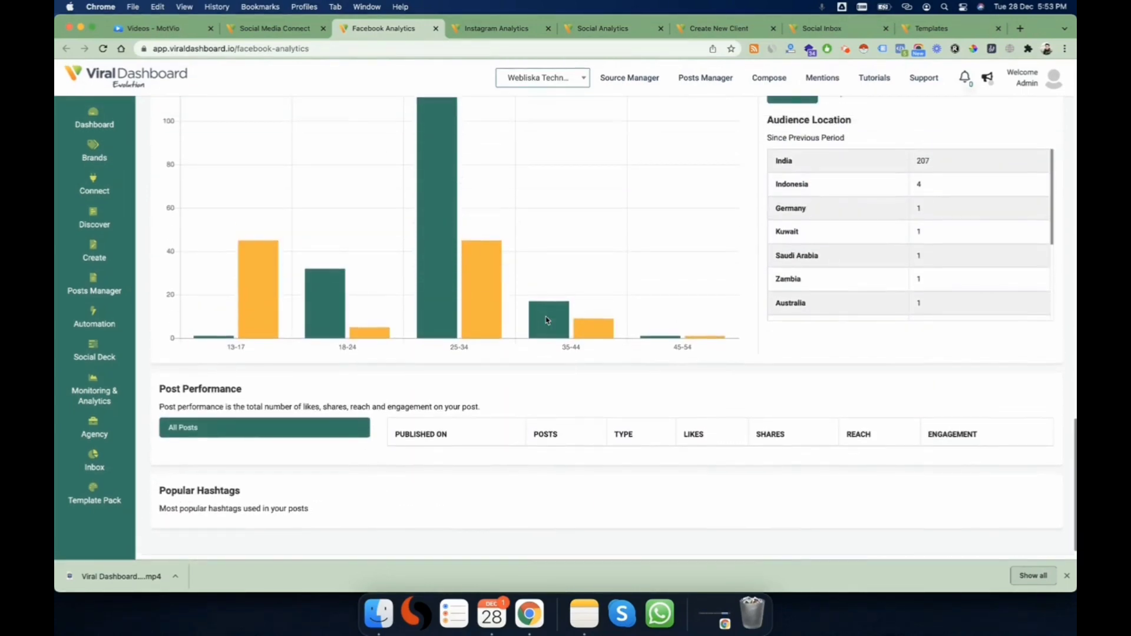
scroll(547, 320, "up", 20)
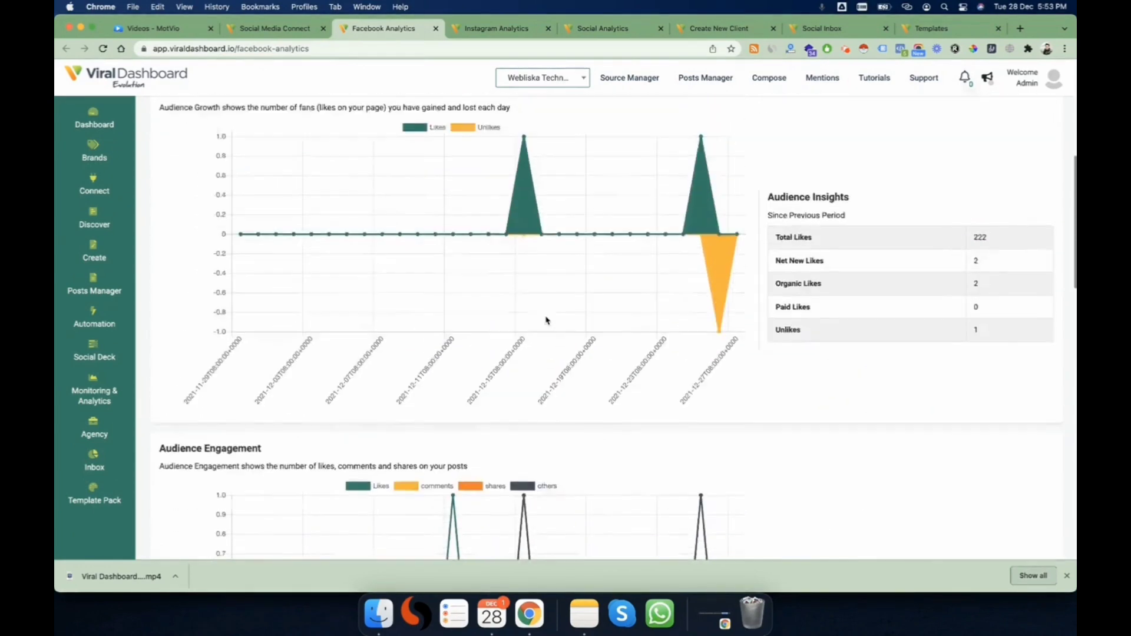
Step: Show the Facebook analytics of the Zadgetsy account and look over its overview and audience growth
scroll(547, 320, "up", 6)
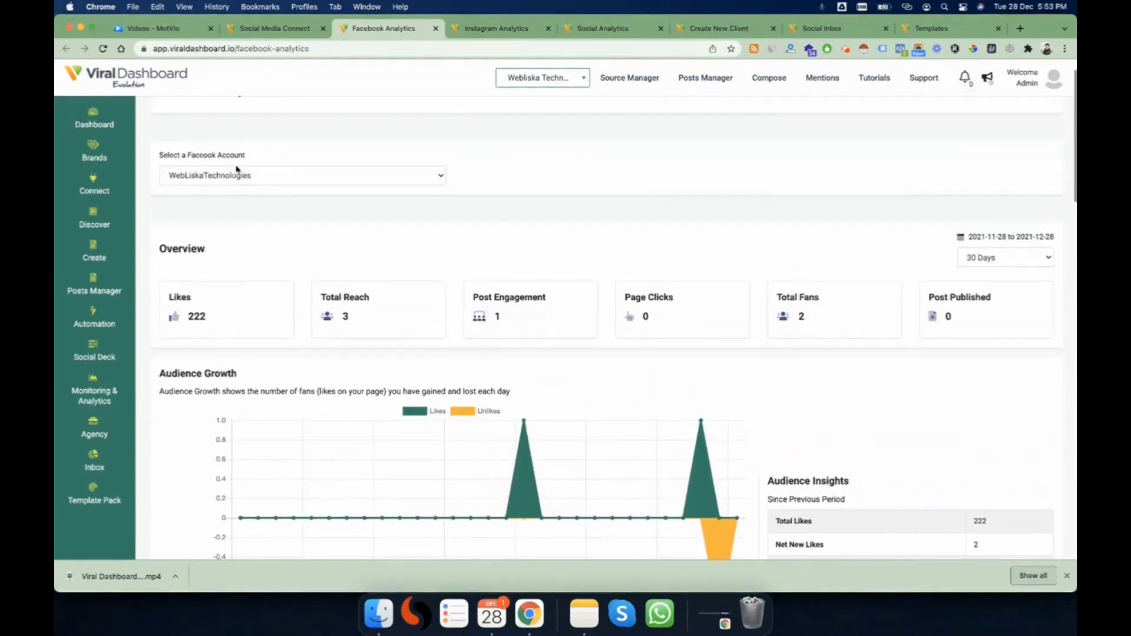
left_click(252, 179)
left_click(232, 202)
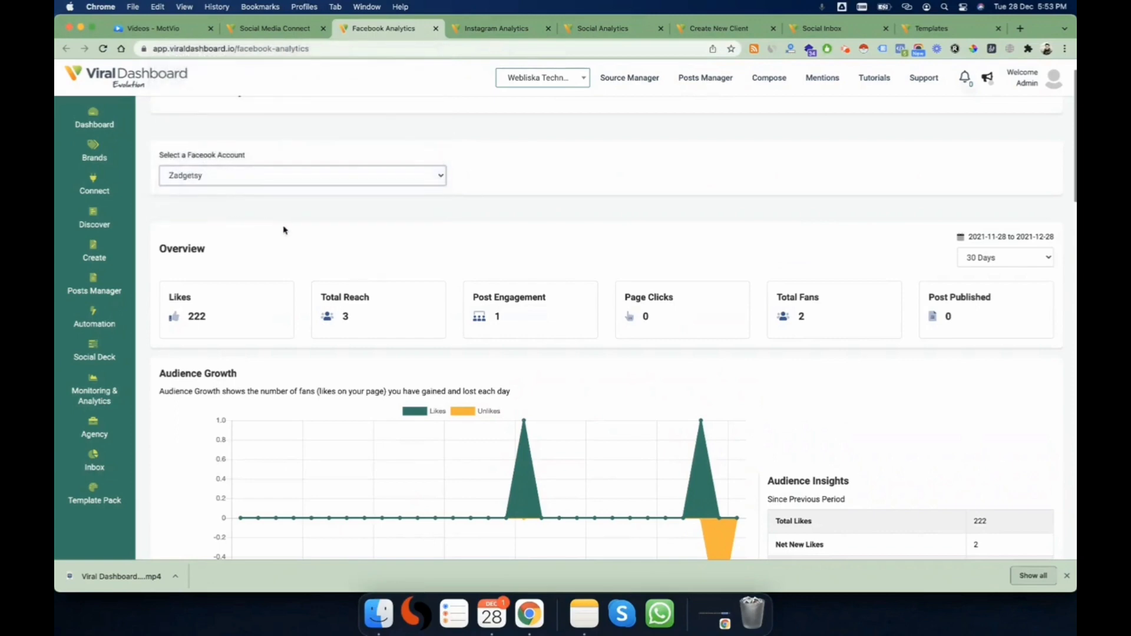
scroll(422, 248, "down", 1)
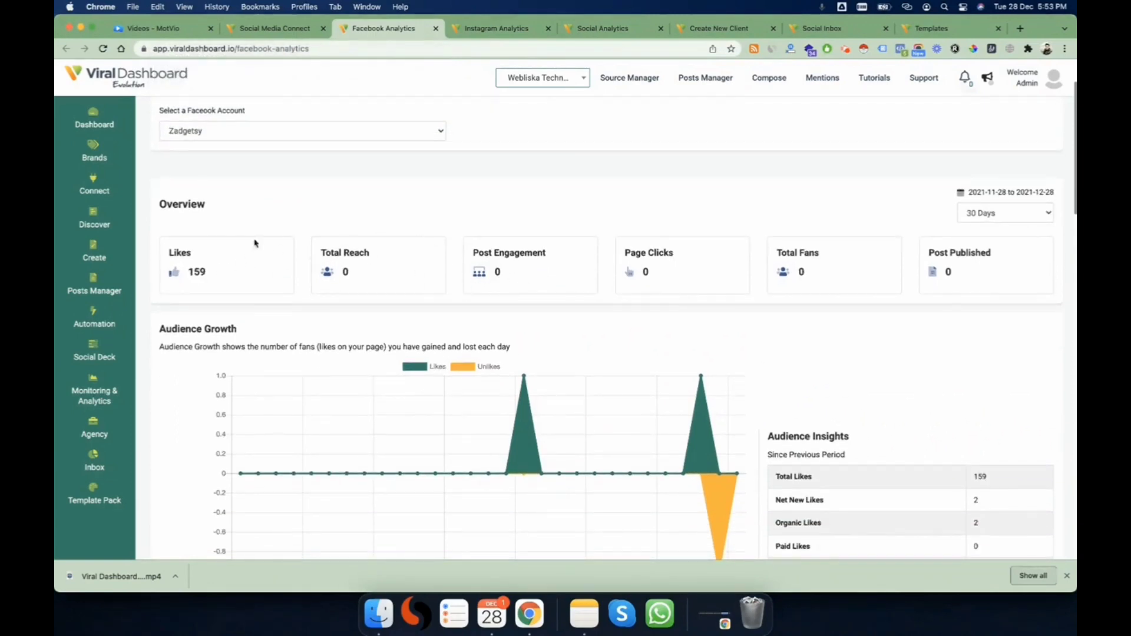
scroll(386, 227, "up", 1)
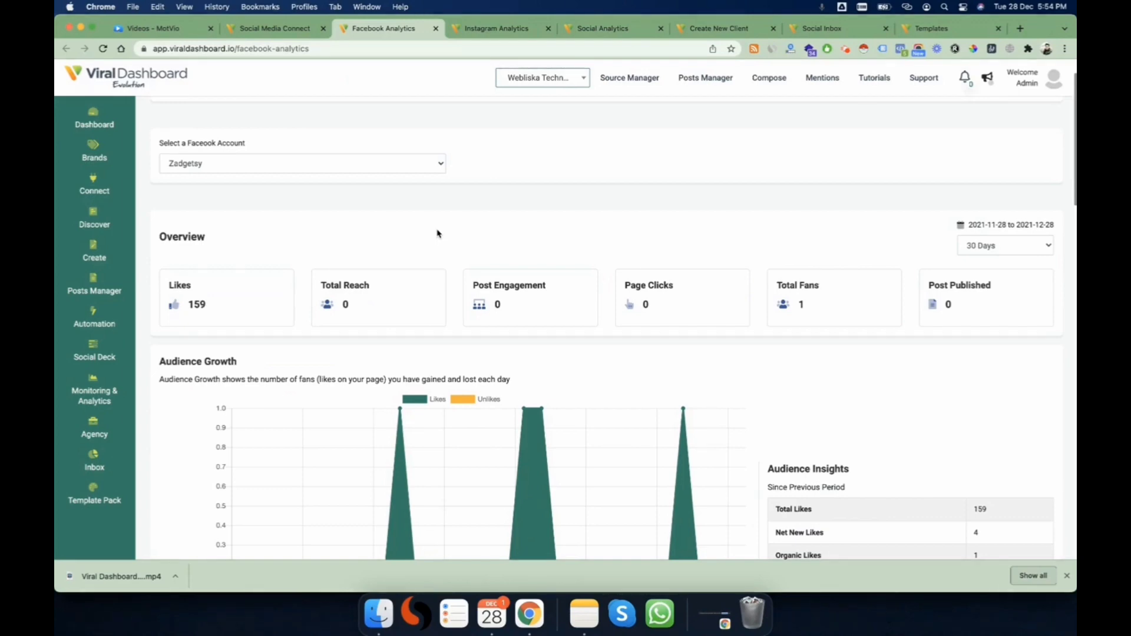
scroll(265, 240, "down", 2)
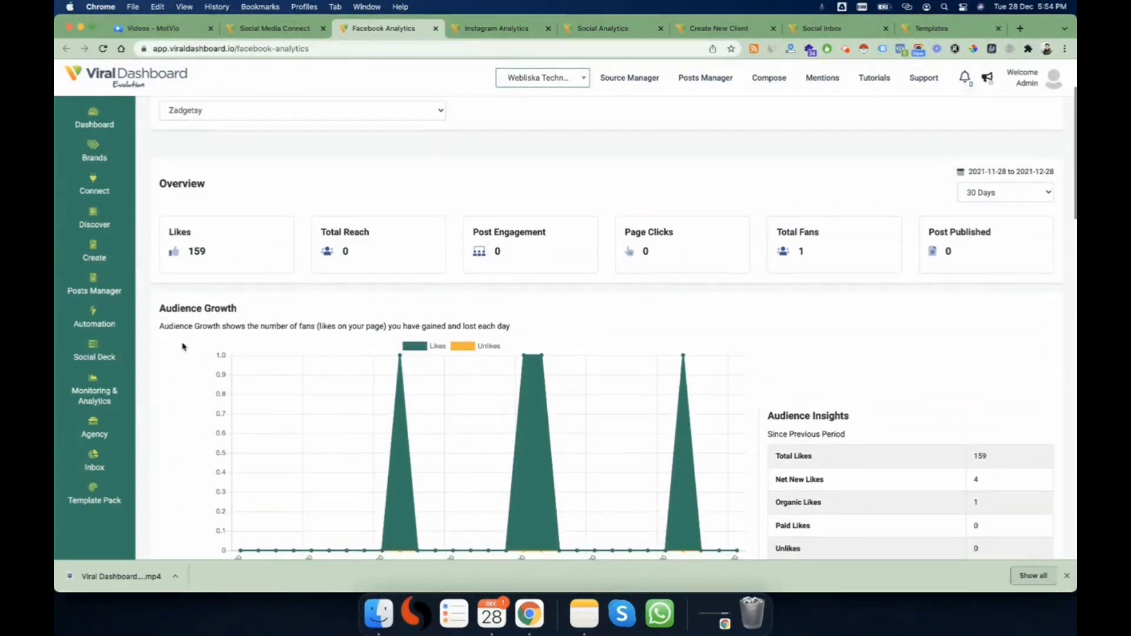
scroll(197, 288, "down", 4)
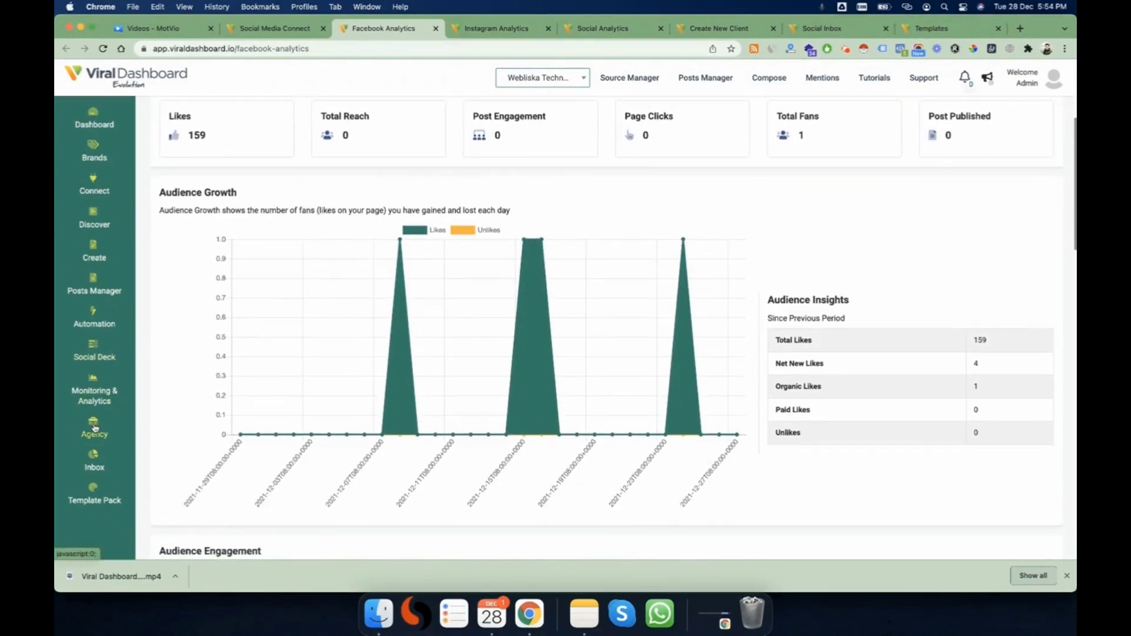
Step: View the Agency options and close the Facebook, Instagram and Social Analytics pages to reach the Create New Client page
left_click(95, 428)
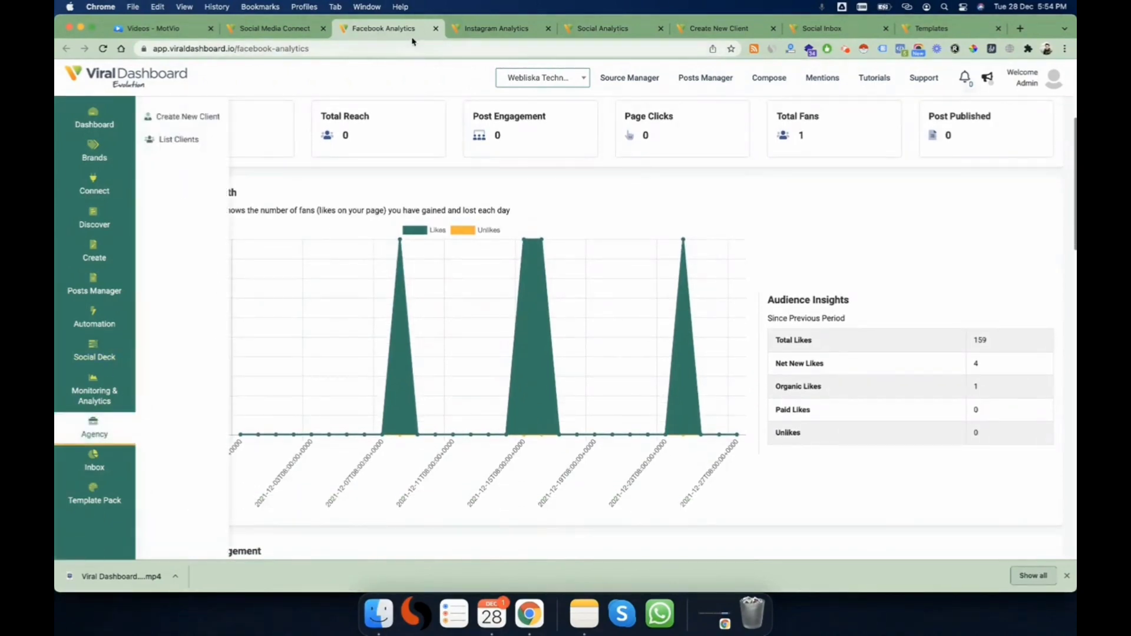
left_click(436, 28)
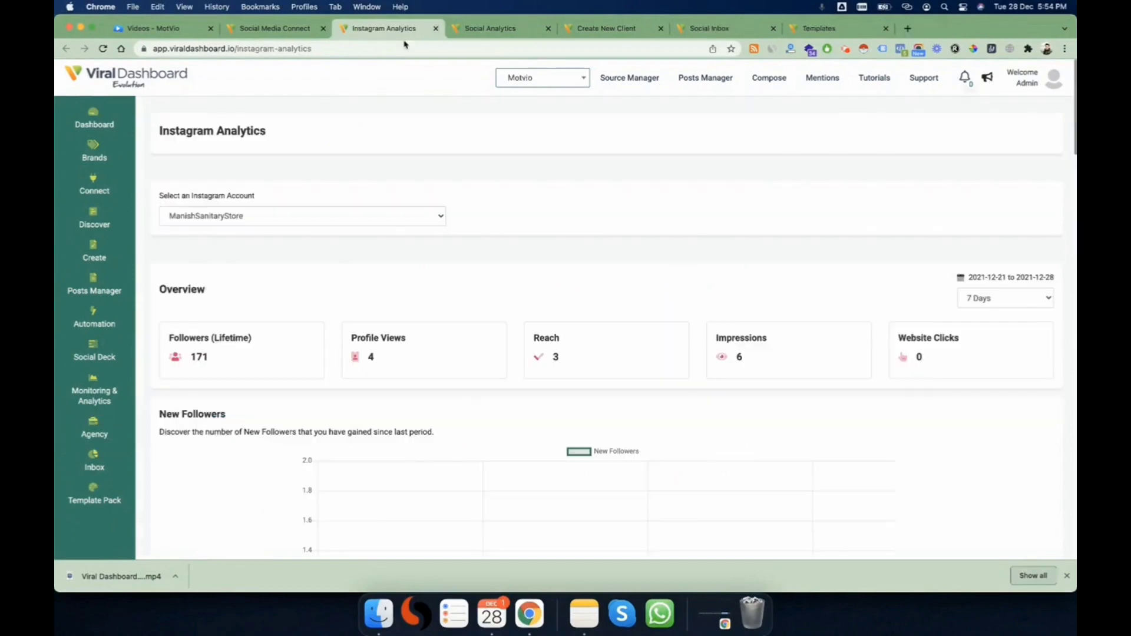
left_click(436, 29)
left_click(436, 28)
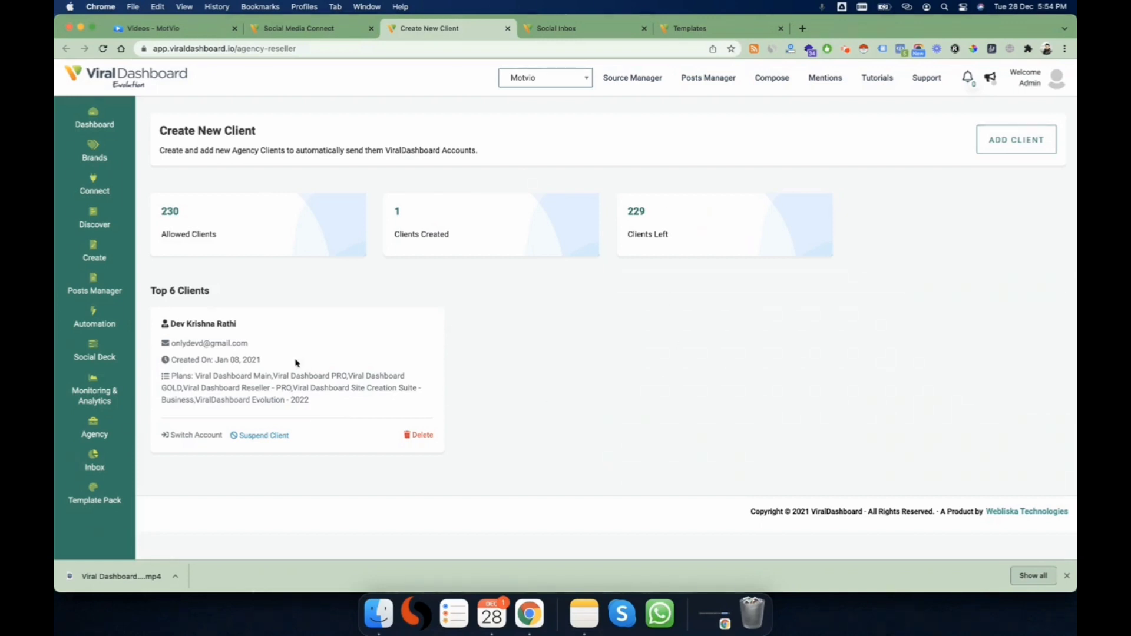
Step: Try the plan options in the Add Client form, close it without creating a client, and highlight the existing client's name and e-mail
left_click(1017, 139)
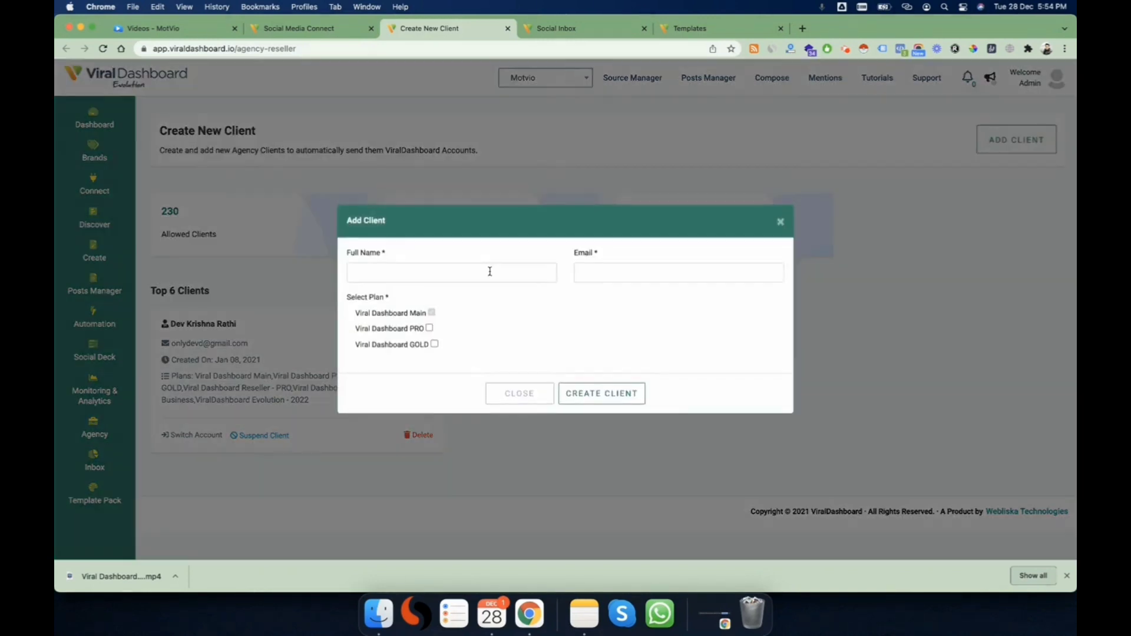
left_click(433, 317)
left_click(430, 329)
left_click(435, 344)
left_click(511, 391)
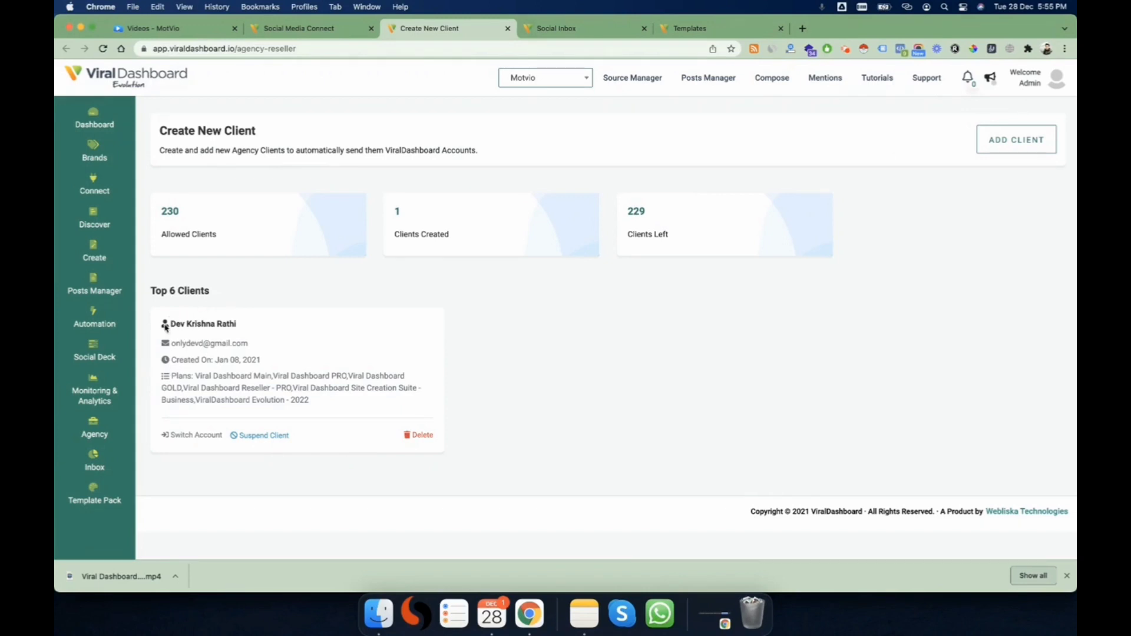
left_click_drag(165, 325, 261, 356)
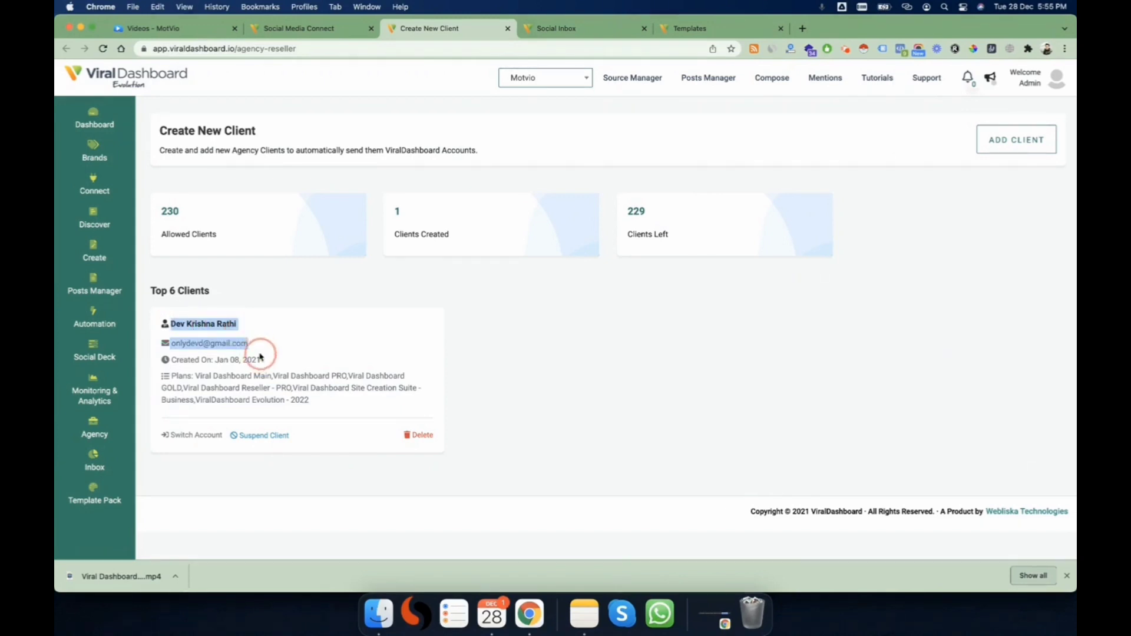
left_click(328, 339)
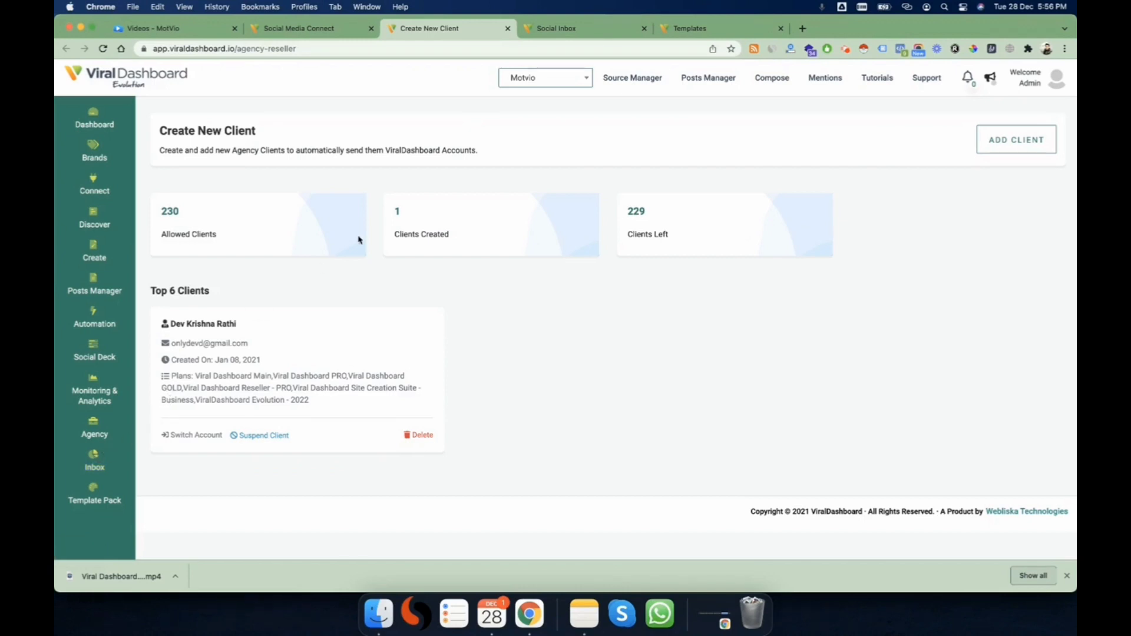
Step: Switch to the Social Inbox and look over Motvio's Facebook and Instagram comments sections
left_click(569, 28)
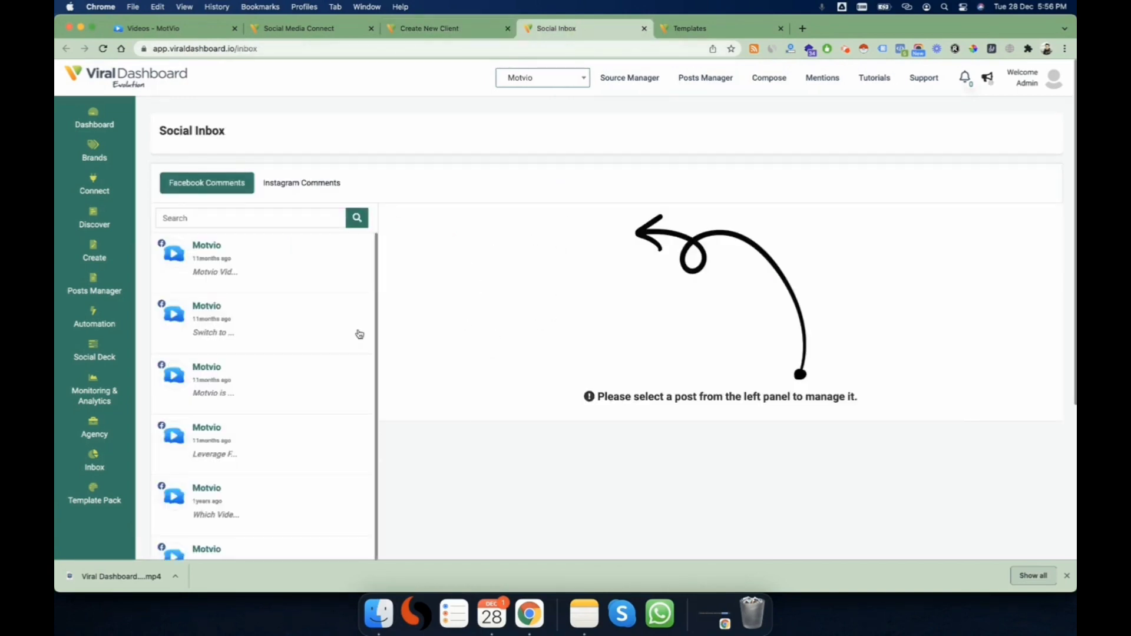
scroll(242, 330, "down", 2)
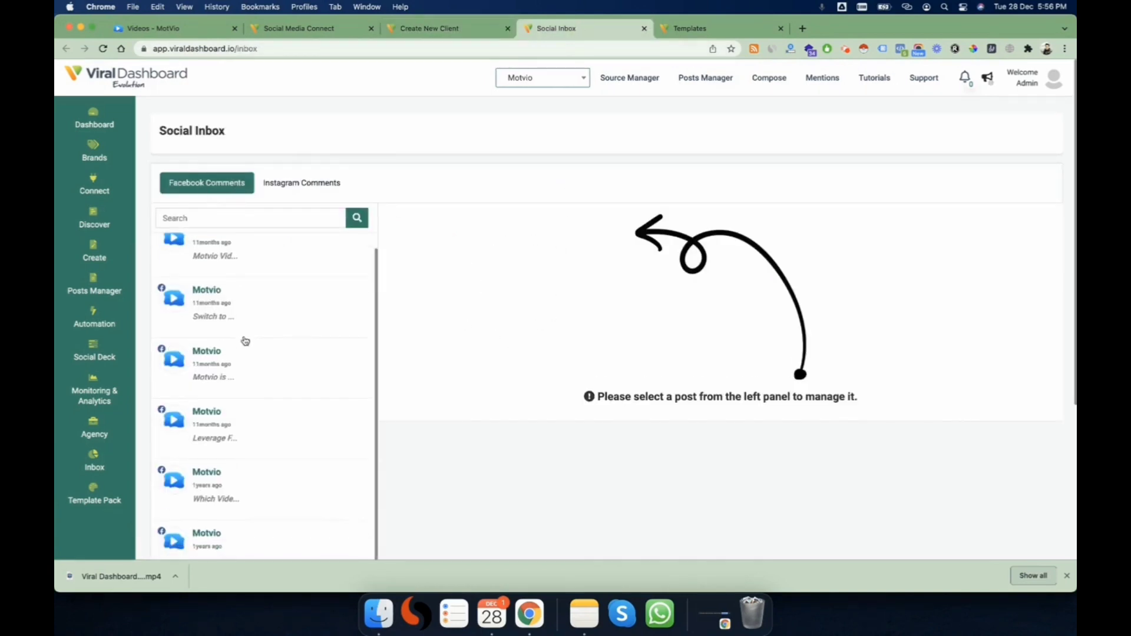
scroll(245, 339, "up", 2)
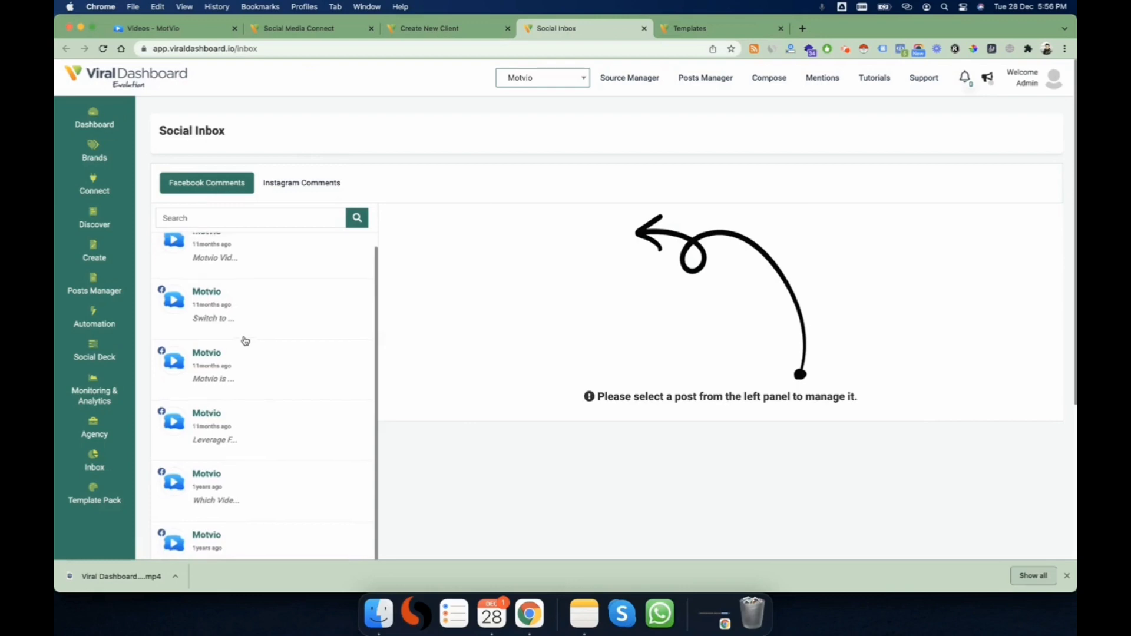
left_click(295, 188)
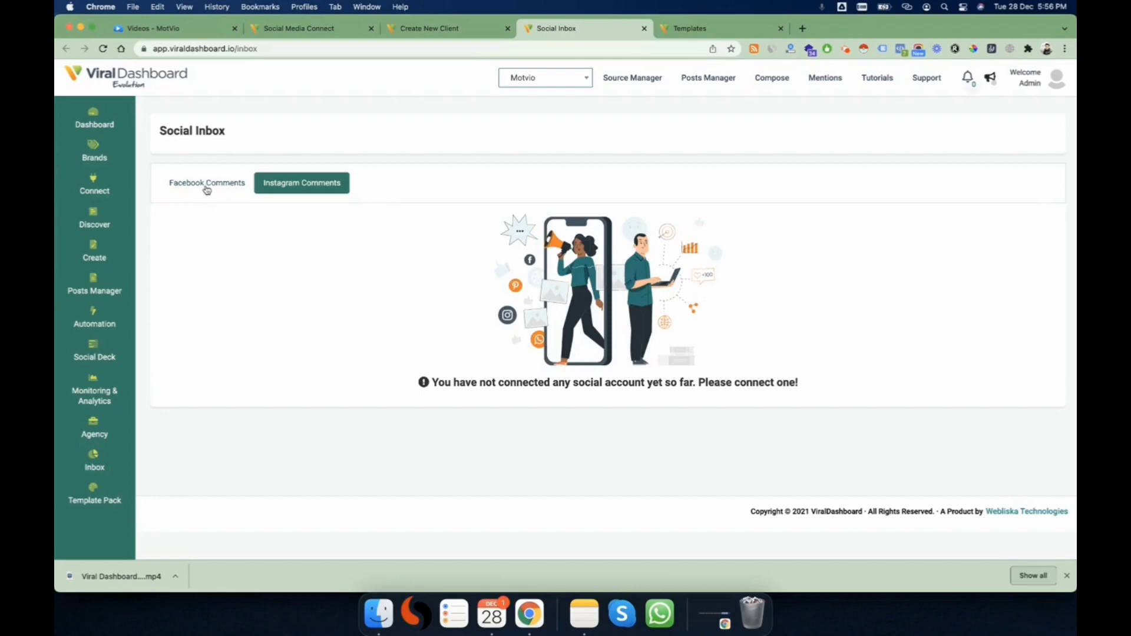
left_click(207, 185)
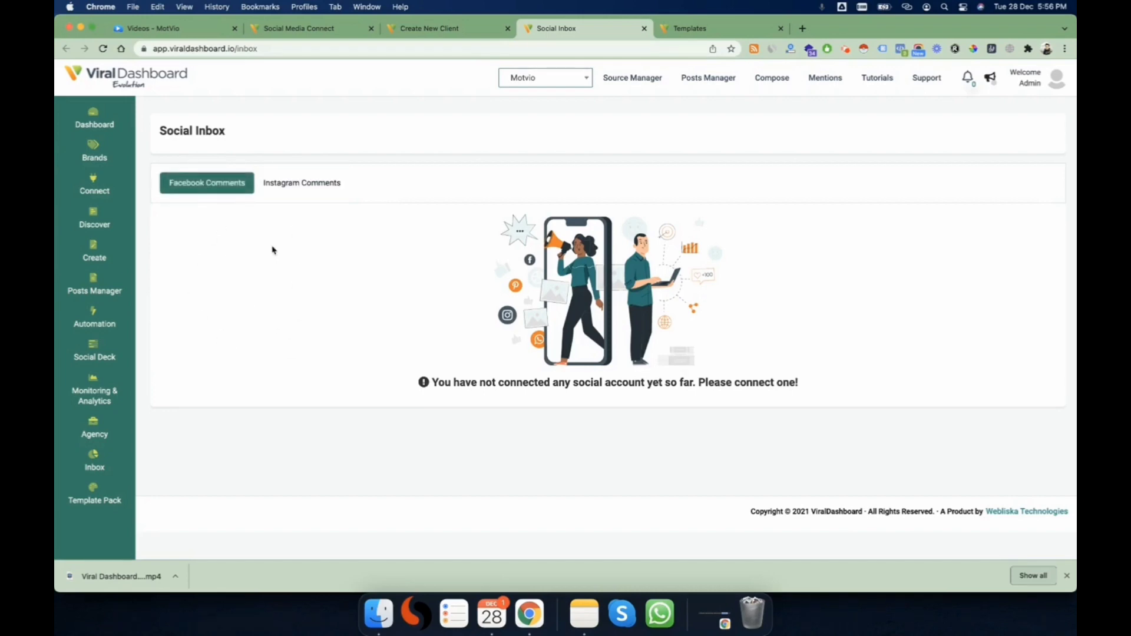
Step: Reload the Social Inbox for the Webliska Technologies brand and display its Facebook comments
left_click(103, 49)
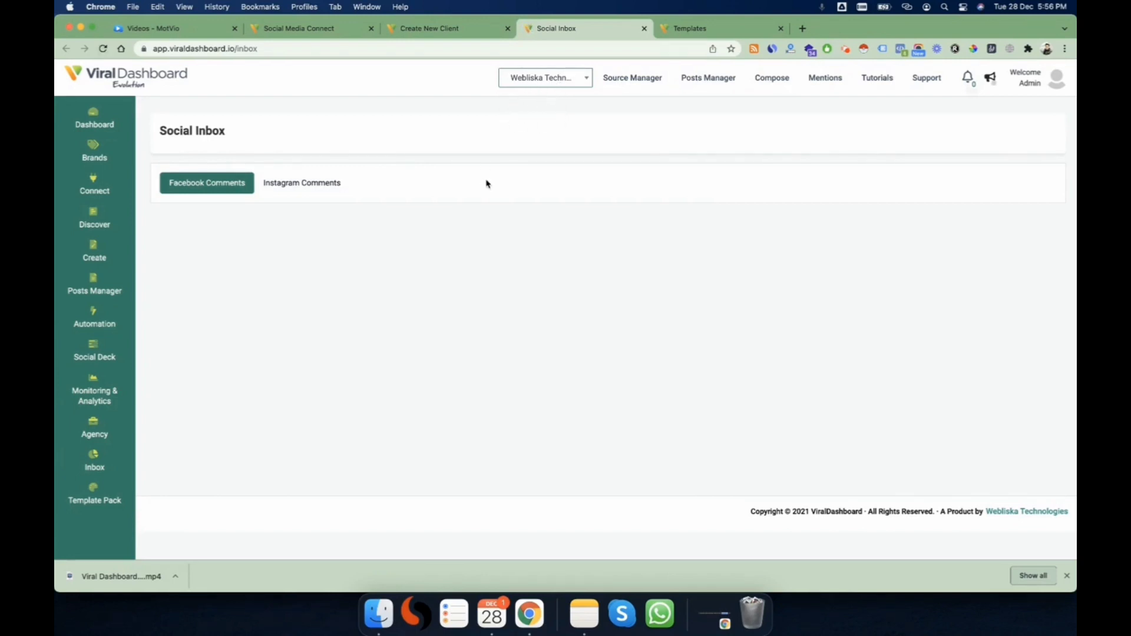
left_click(288, 184)
left_click(225, 185)
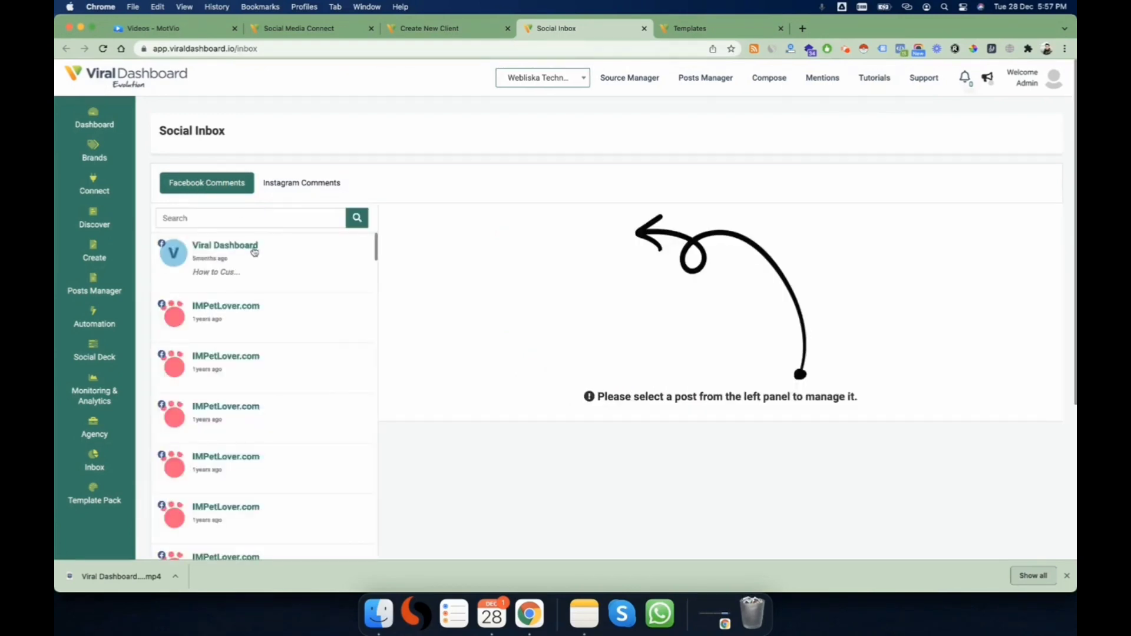
Step: Open Viral Dashboard's "How to Customize your Motvio Videos" post and place the cursor in its comment field
left_click(280, 266)
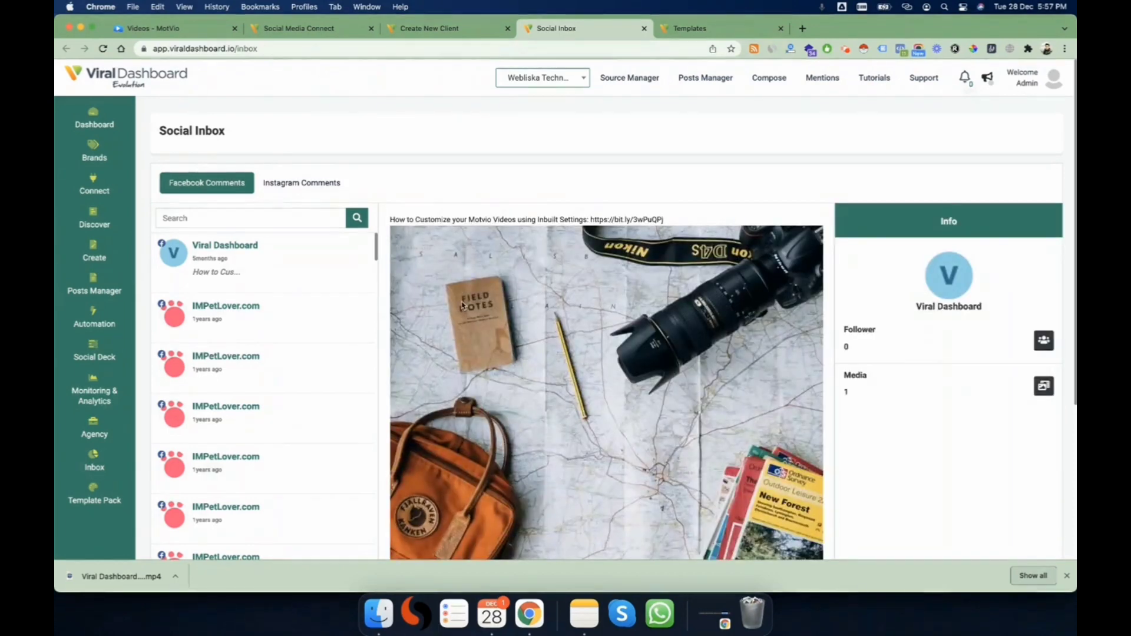
scroll(576, 327, "down", 5)
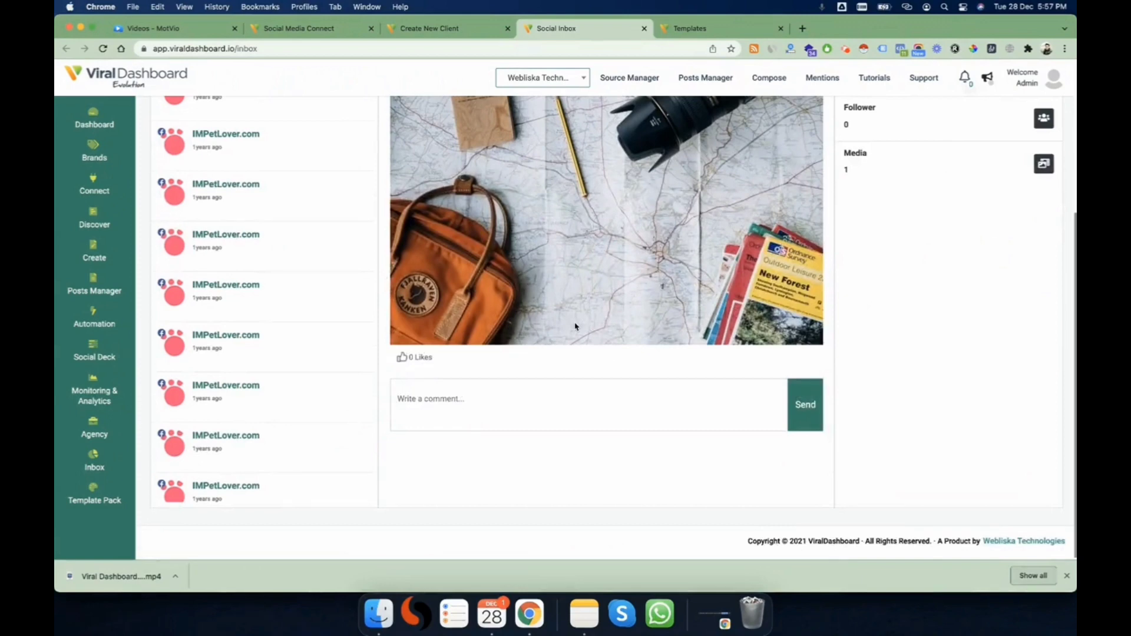
left_click(502, 399)
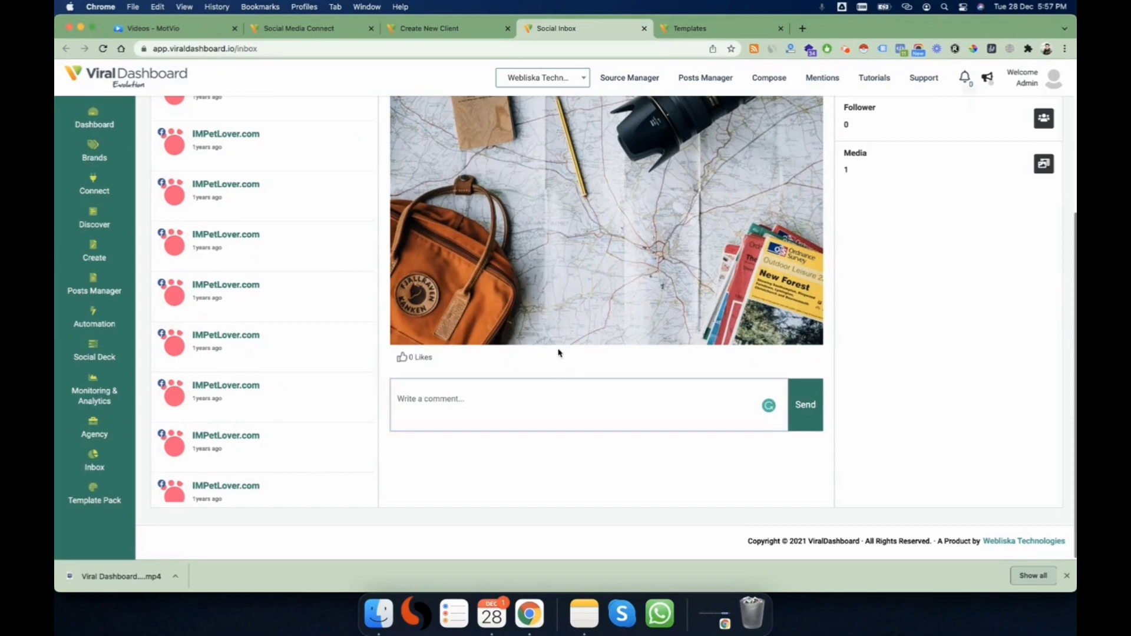
Step: Look through the IMPetLover.com and Updatesforu posts in the Social Inbox's Facebook list and return to its beginning
scroll(553, 352, "up", 3)
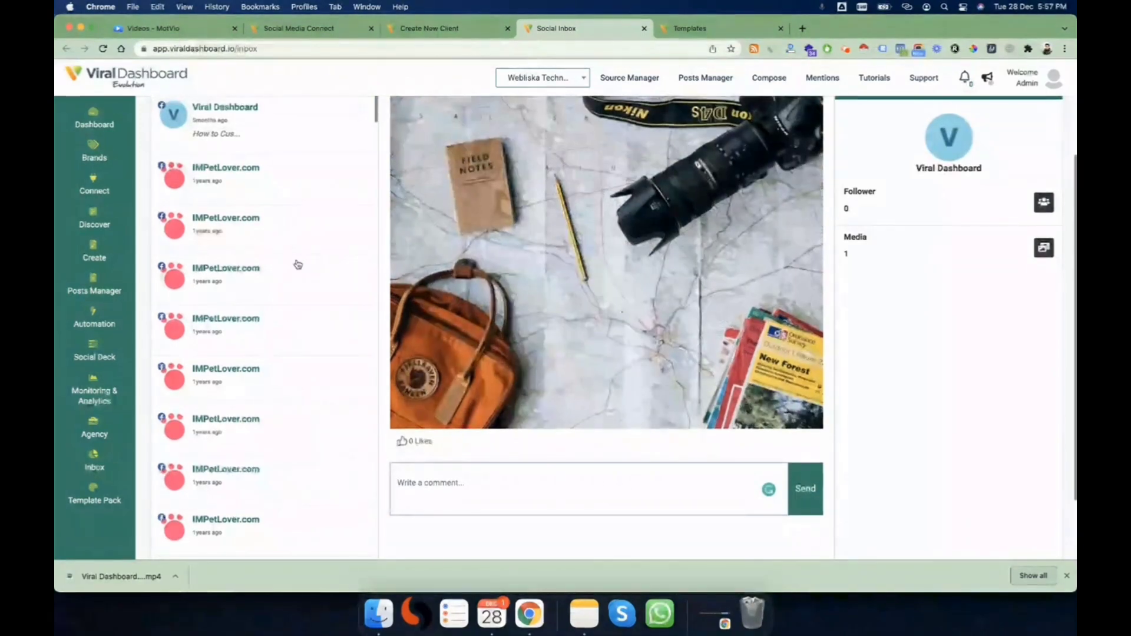
scroll(298, 265, "up", 1)
scroll(265, 282, "down", 2)
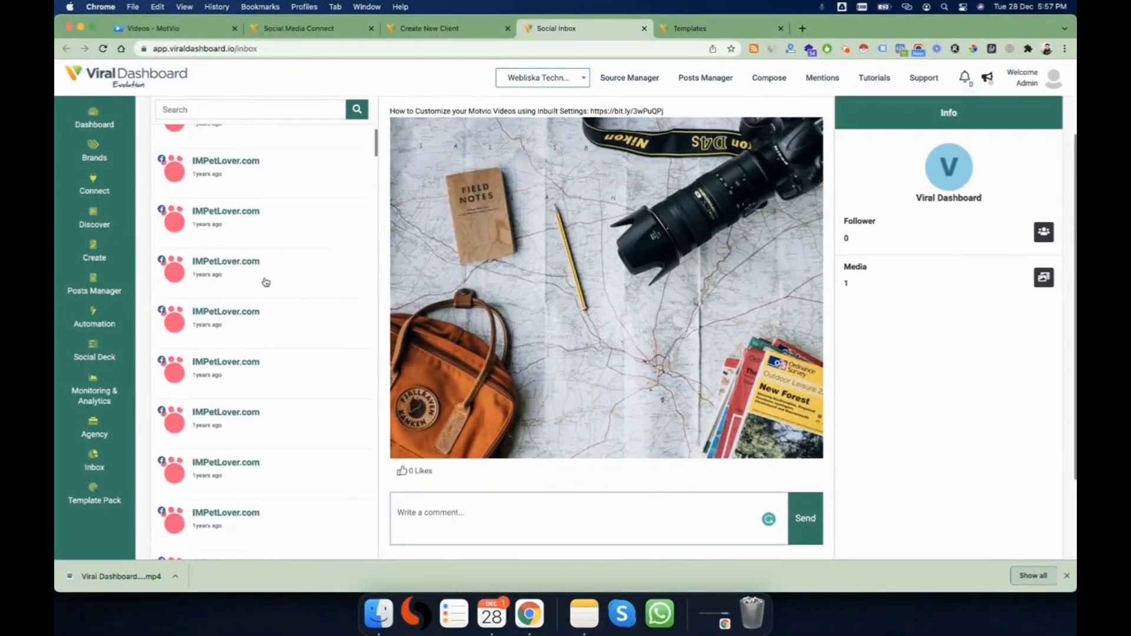
scroll(266, 282, "down", 5)
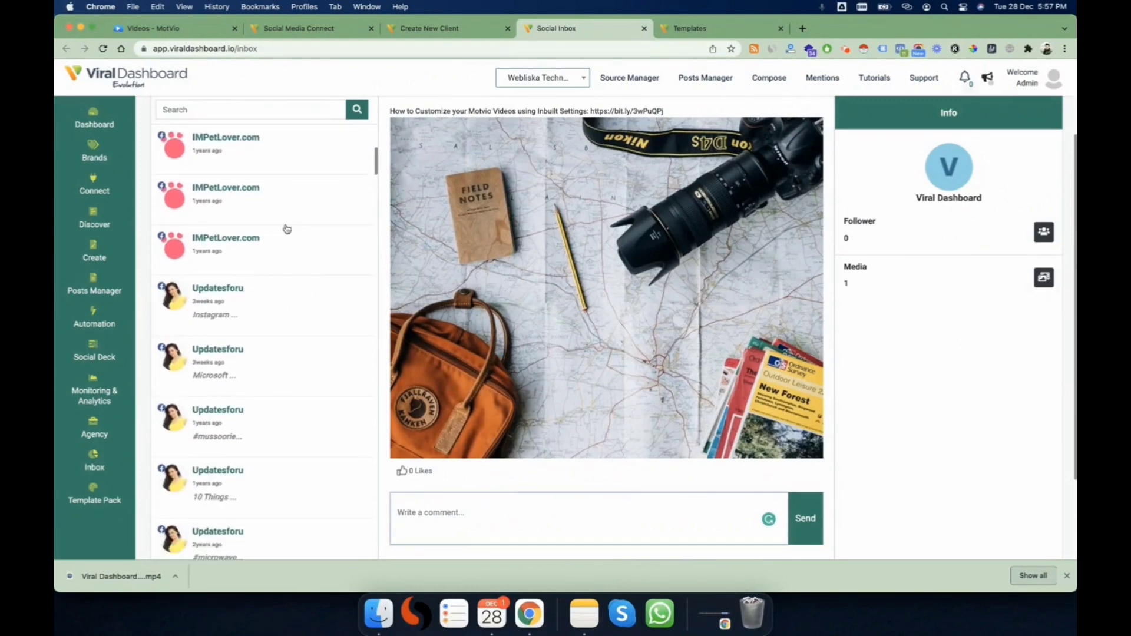
scroll(287, 229, "up", 10)
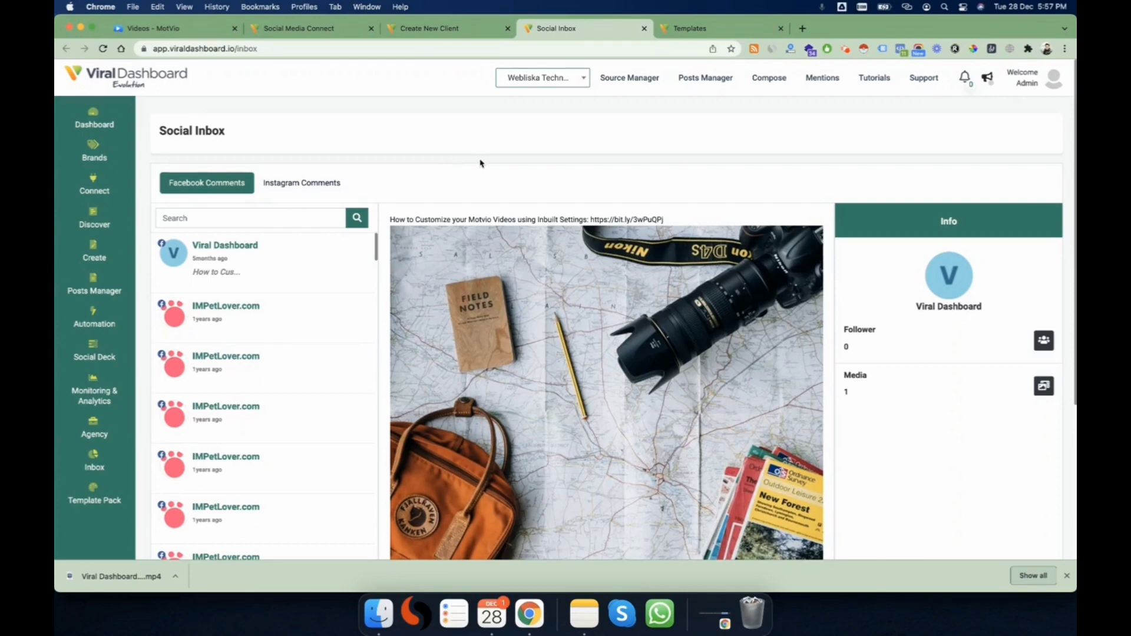
left_click(846, 51)
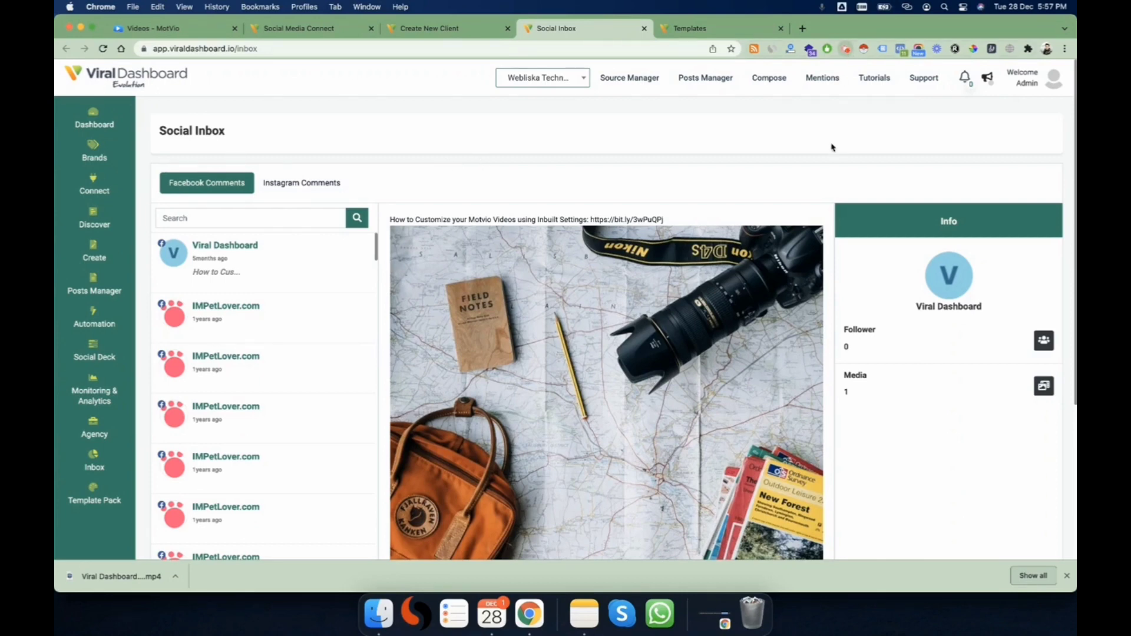